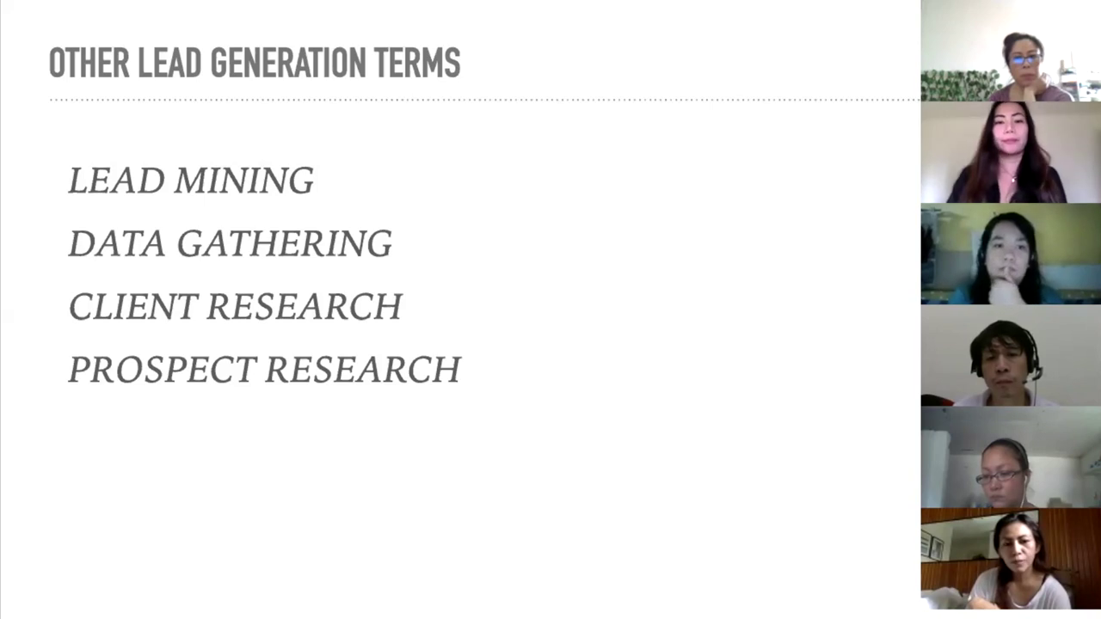
# Advance the deck from the Other Lead Generation Terms slide to the Lead Generation Tools slide.
pyautogui.press('Right')
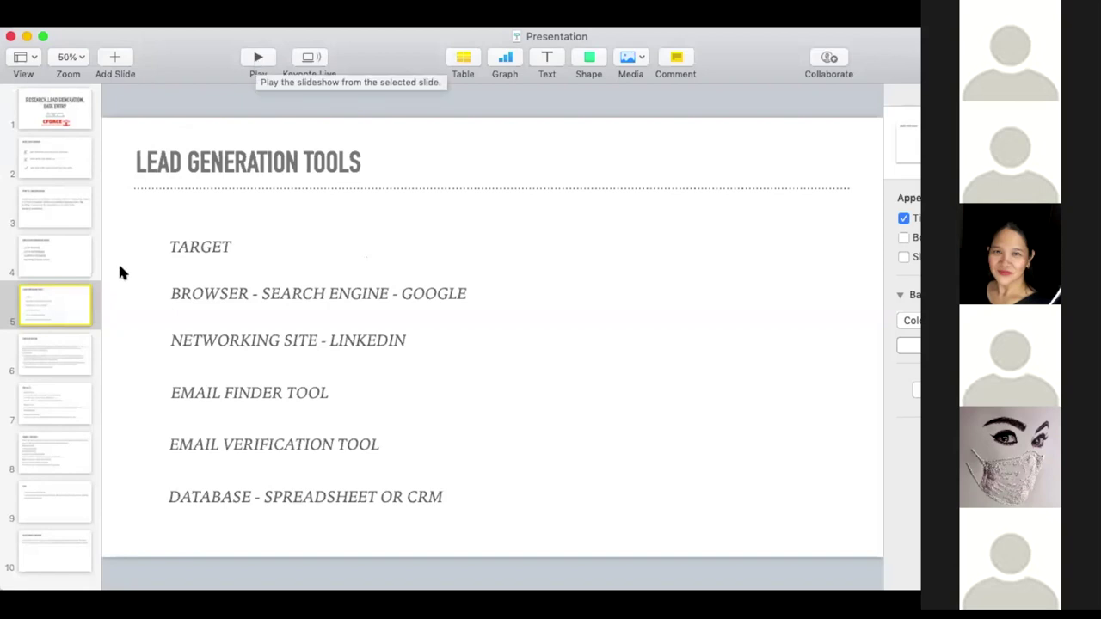
pyautogui.click(55, 338)
pyautogui.click(56, 348)
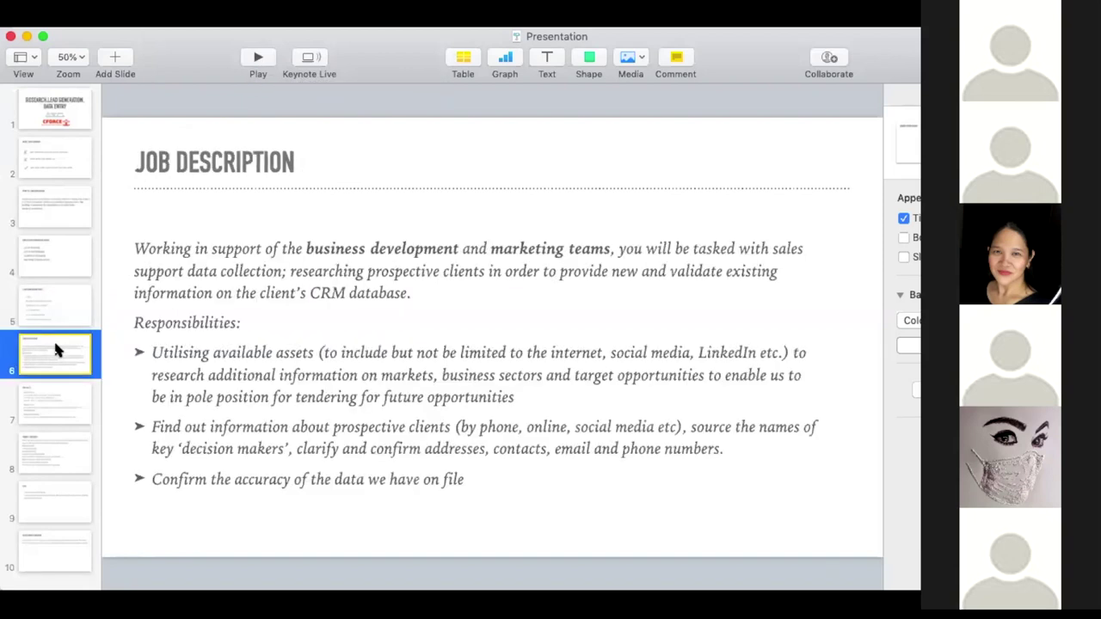
pyautogui.click(879, 185)
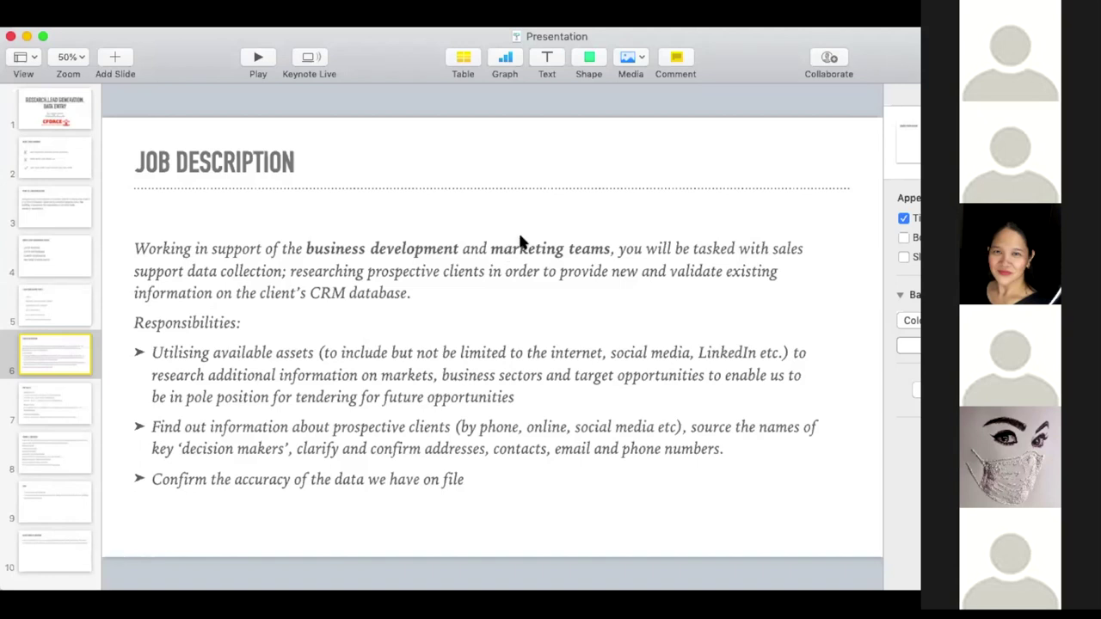
# Display slide 7, 'Pay Rates', with its hourly, project and per-lead rates.
pyautogui.click(75, 394)
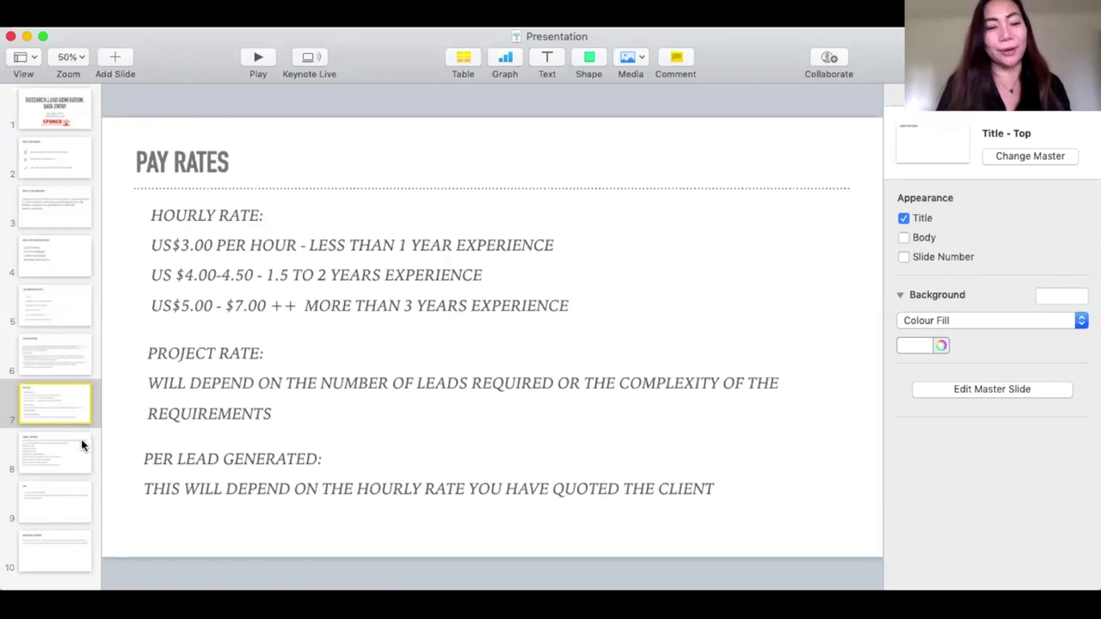
# Show slide 8, 'Sample Exercise', and highlight the contact-person and contact e-mail requirements.
pyautogui.click(82, 445)
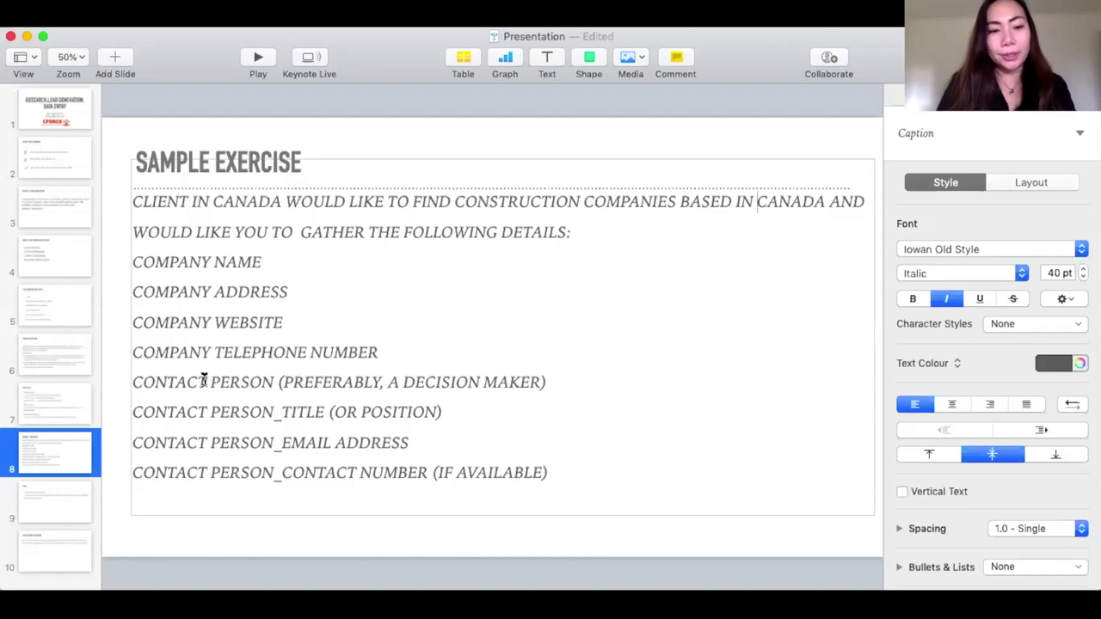
pyautogui.moveTo(206, 381); pyautogui.dragTo(559, 386)
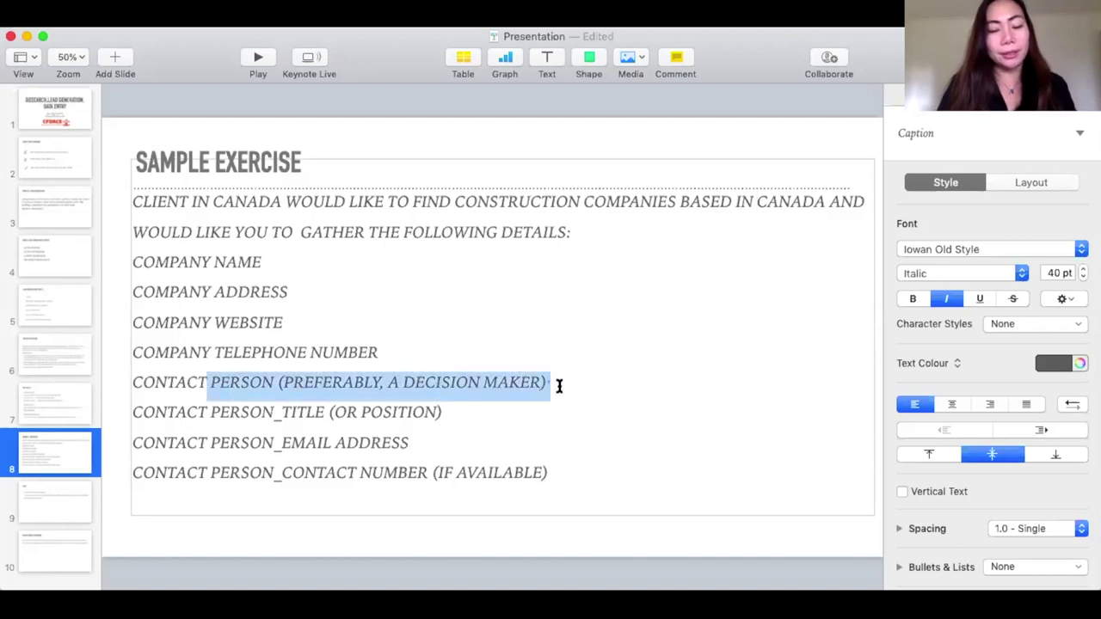
pyautogui.click(559, 386)
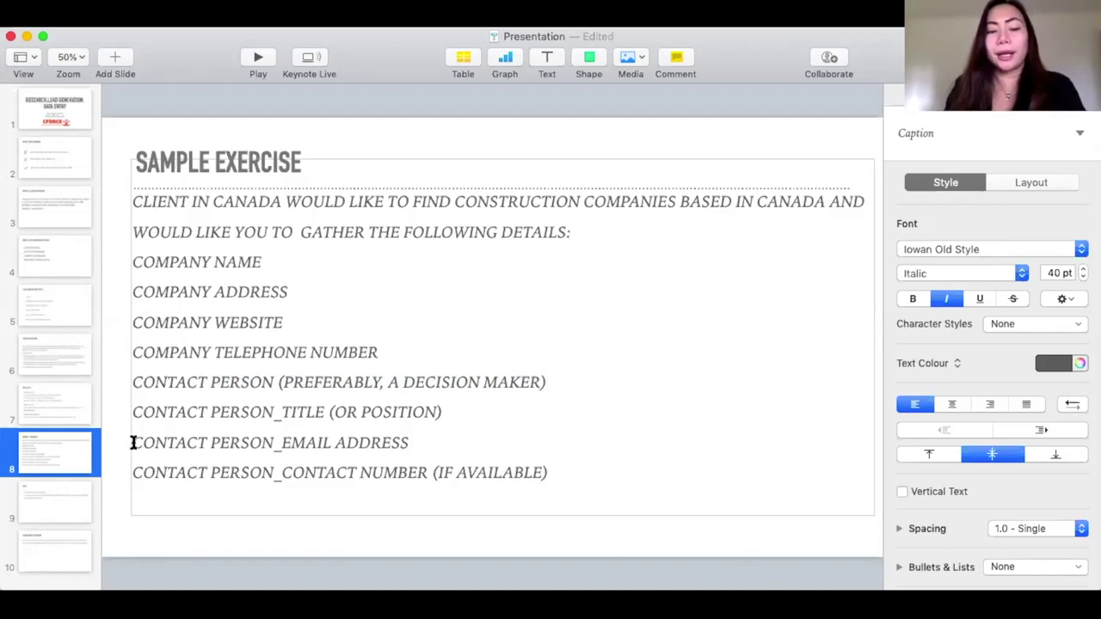
pyautogui.moveTo(133, 442); pyautogui.dragTo(427, 435)
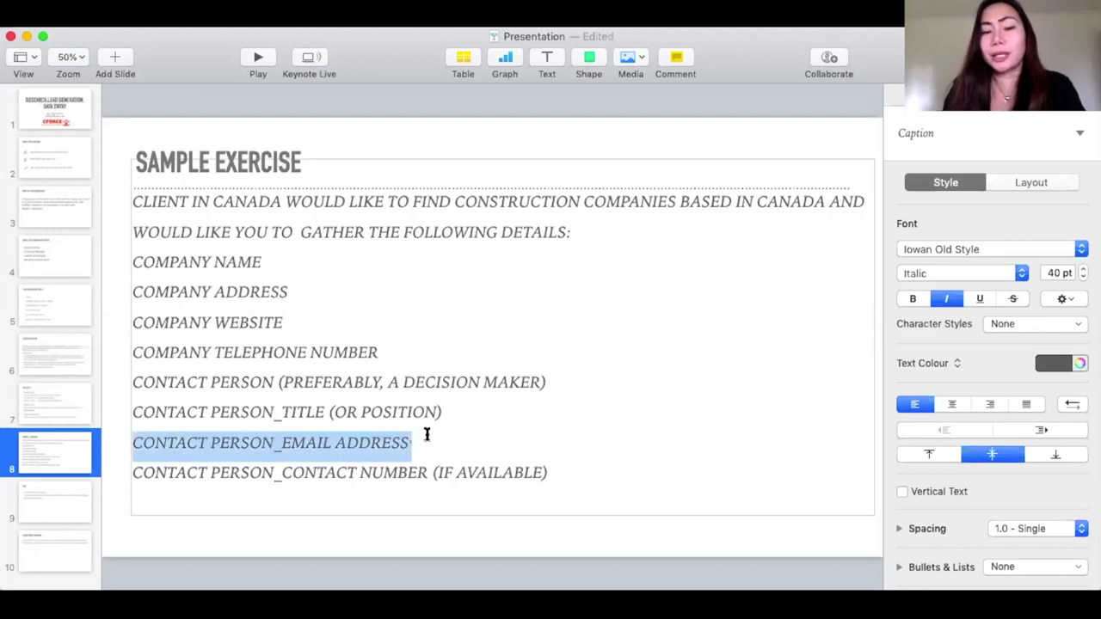
pyautogui.click(423, 439)
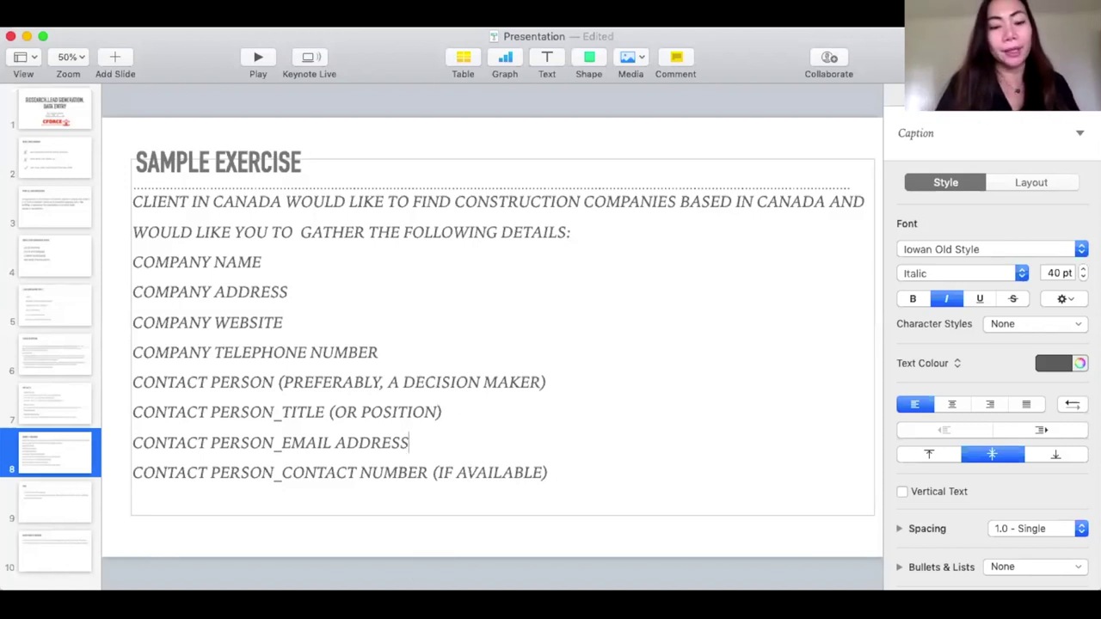
# Switch from Keynote to the Excel Workbook2 window with the header row.
pyautogui.press('super+Tab')
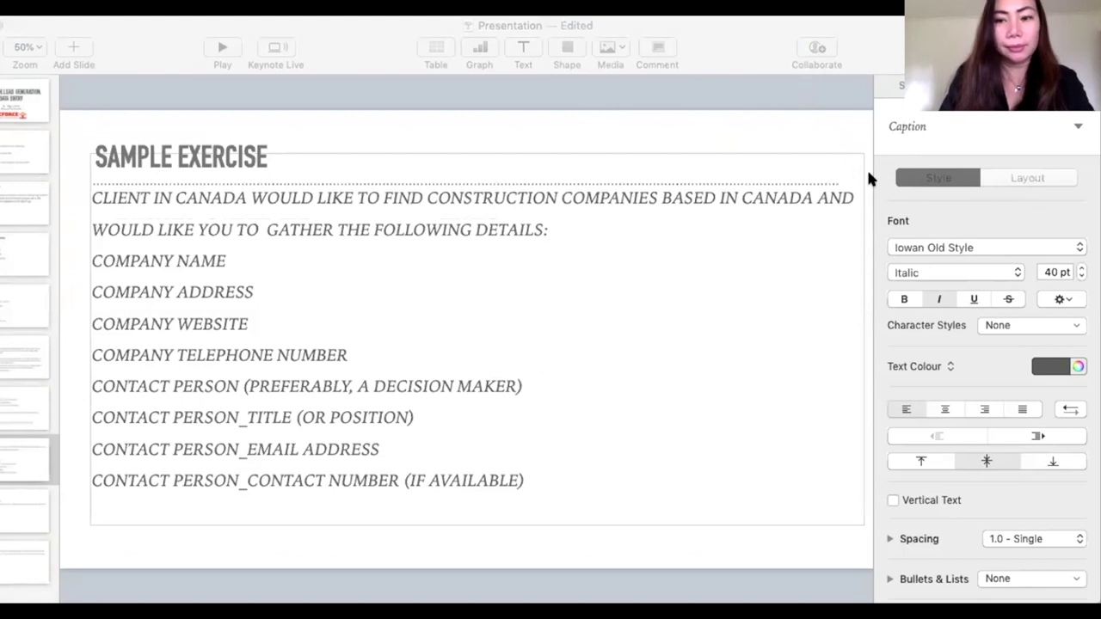
pyautogui.click(214, 351)
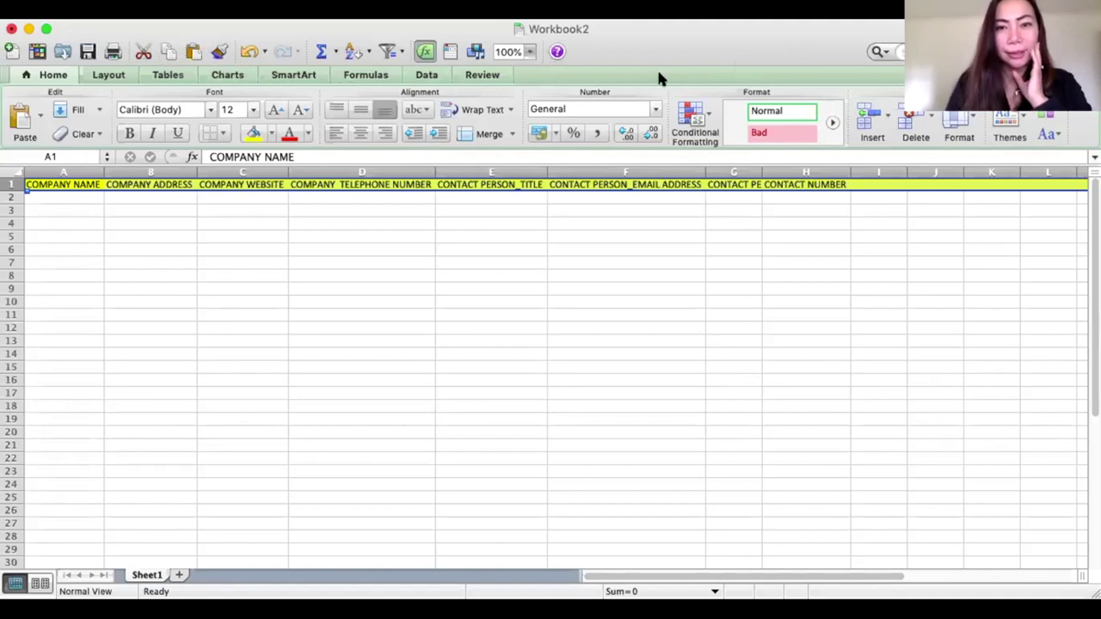
# Autofit column G in Workbook2 so the CONTACT PERSON heading is fully visible.
pyautogui.click(990, 258)
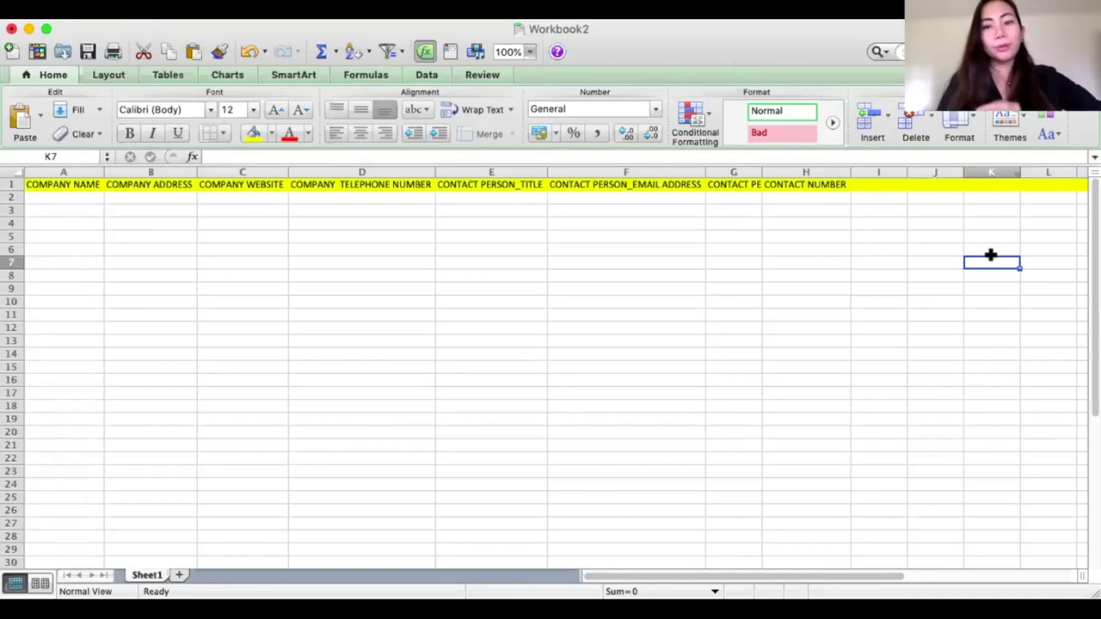
pyautogui.doubleClick(762, 172)
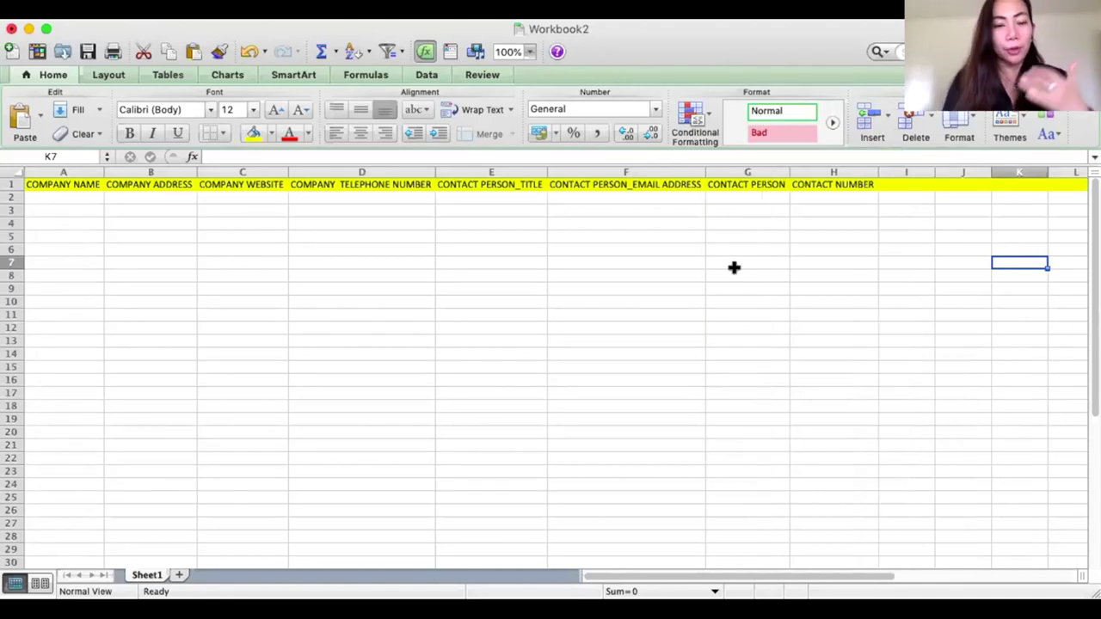
pyautogui.click(693, 289)
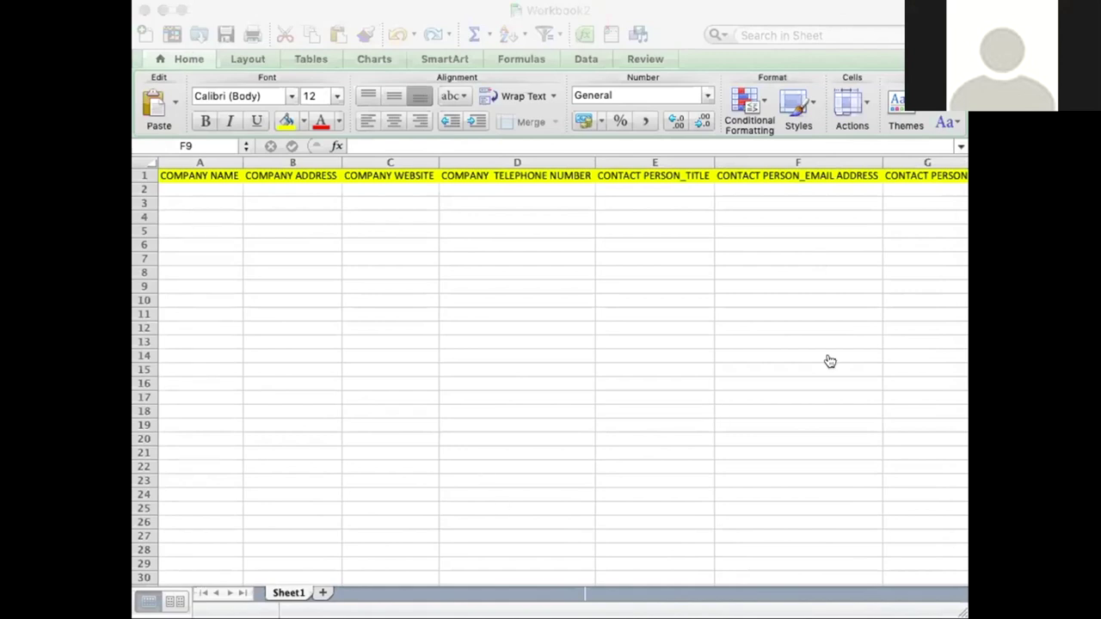
# Scroll across the header row to columns F–H and select the CONTACT PERSON header in G1.
pyautogui.click(713, 283)
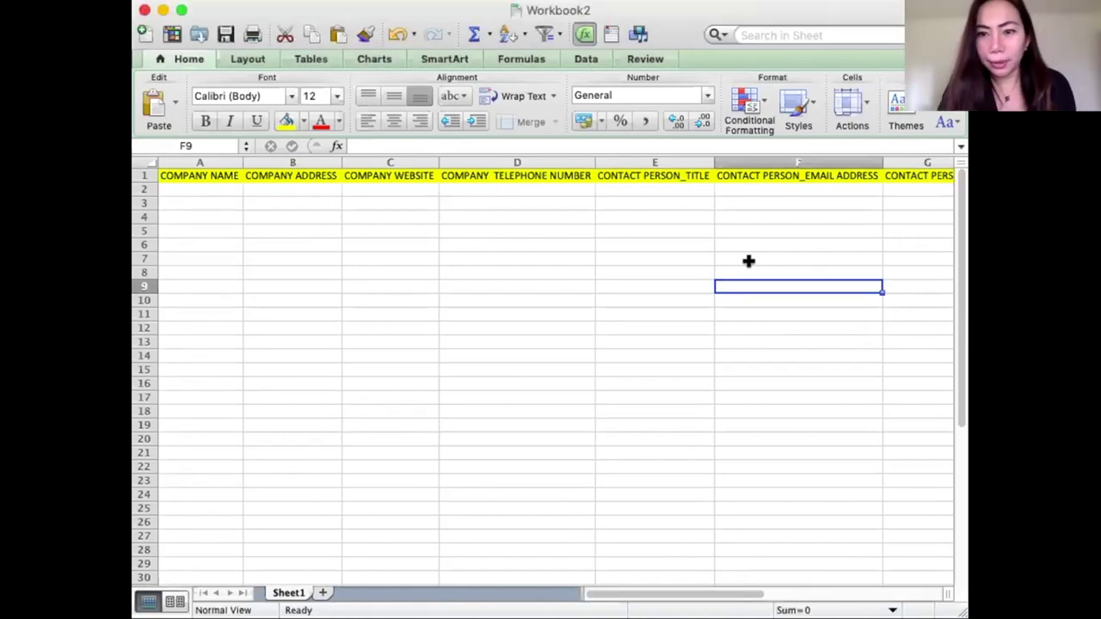
pyautogui.hscroll(3, 755, 260)
pyautogui.hscroll(2, 755, 261)
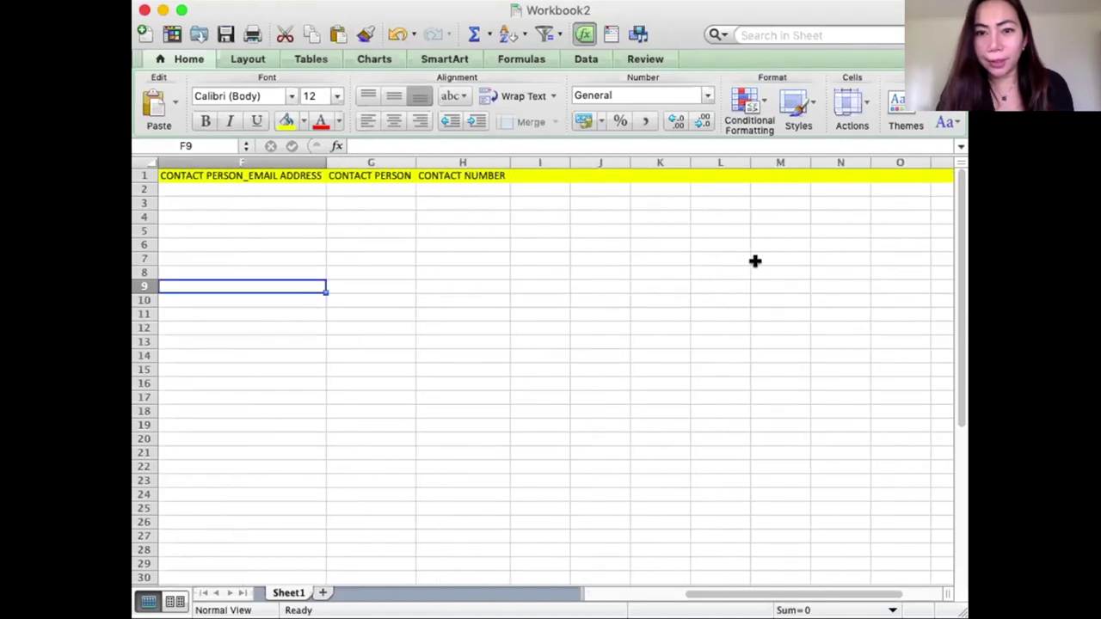
pyautogui.moveTo(410, 157); pyautogui.dragTo(410, 158)
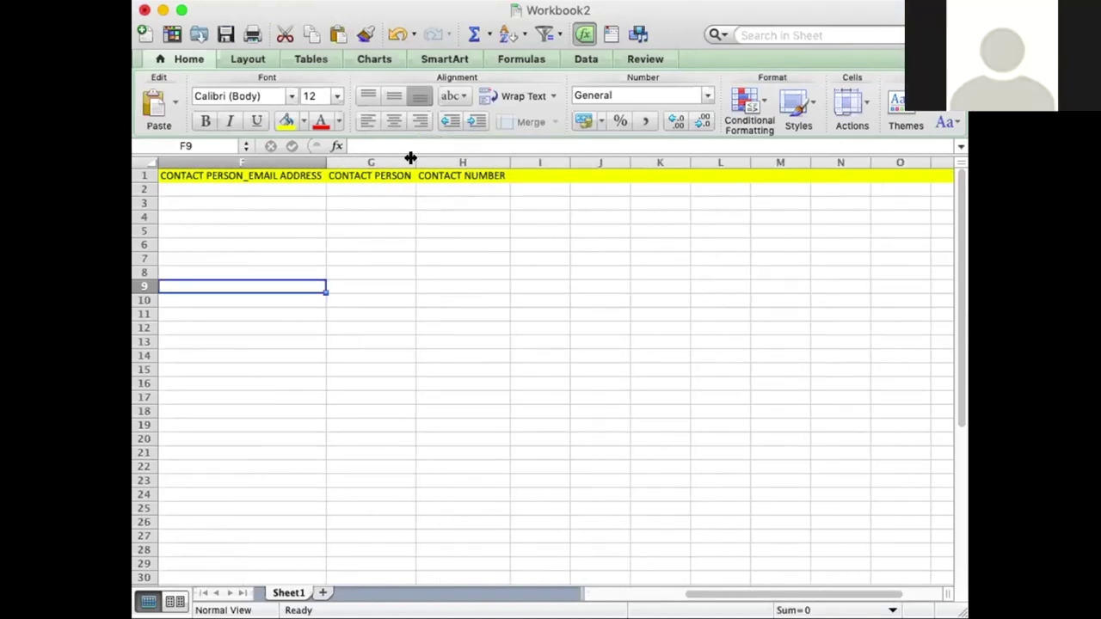
pyautogui.click(403, 172)
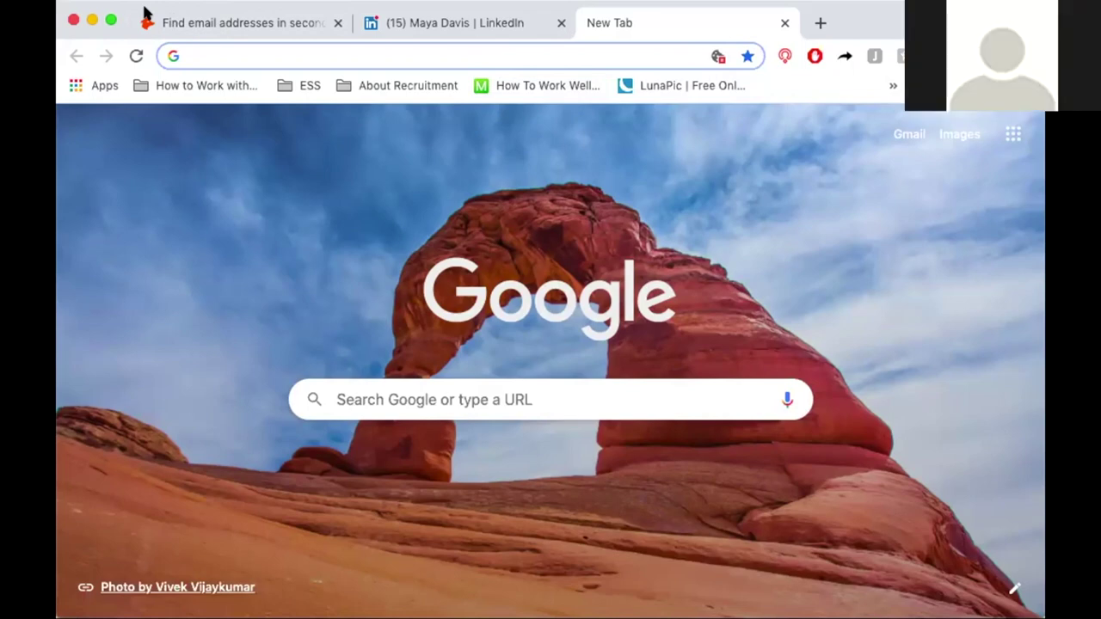
# Search Google for 'construction companies in canada'.
pyautogui.click(222, 56)
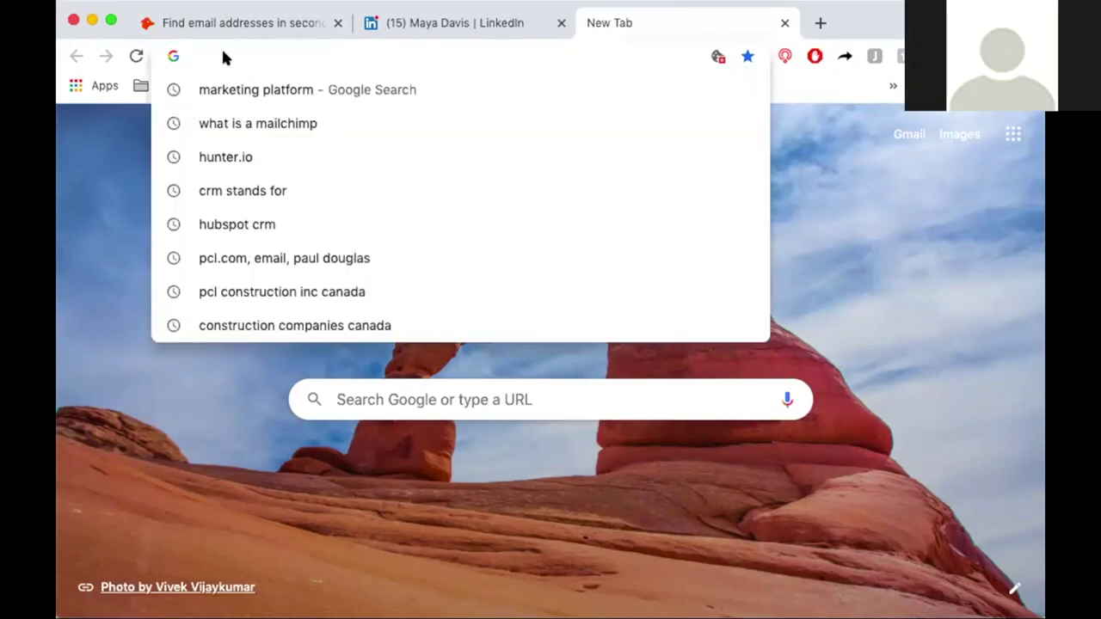
pyautogui.click(795, 180)
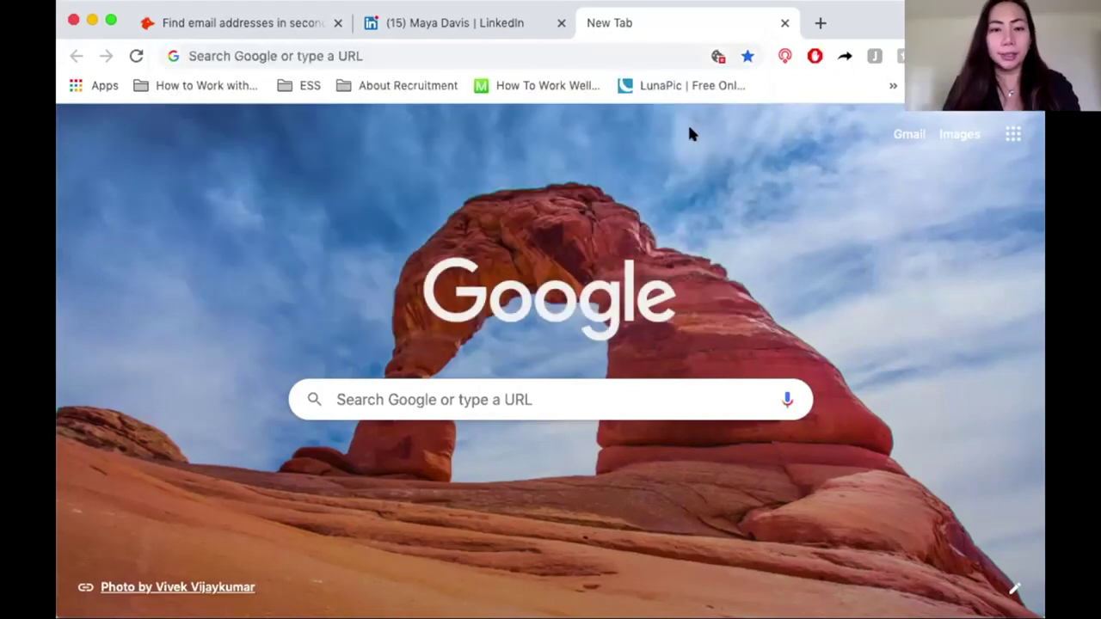
pyautogui.click(666, 54)
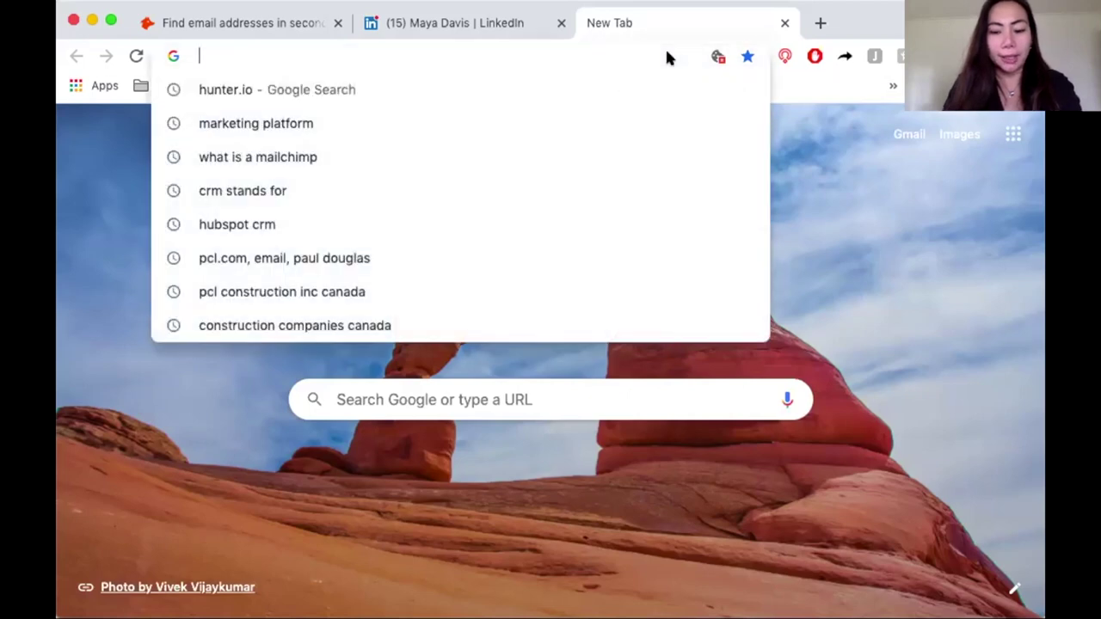
pyautogui.write('COMPA')
pyautogui.press('BackSpace')
pyautogui.press('BackSpace')
pyautogui.press('BackSpace')
pyautogui.write('PAN')
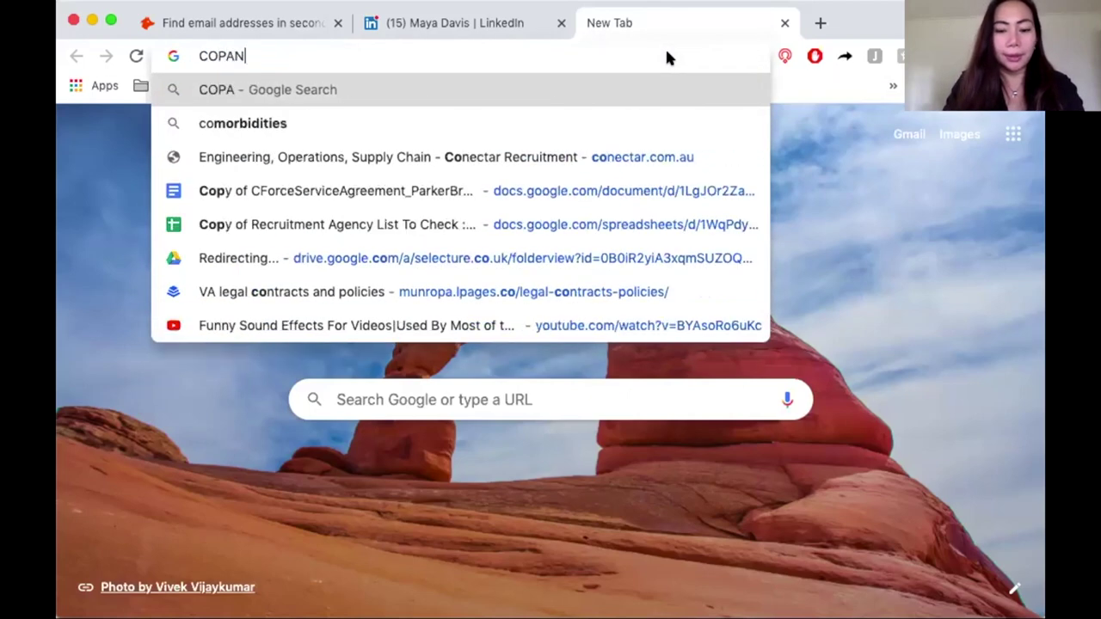
pyautogui.press('BackSpace')
pyautogui.press('BackSpace')
pyautogui.press('BackSpace')
pyautogui.write('NSTR')
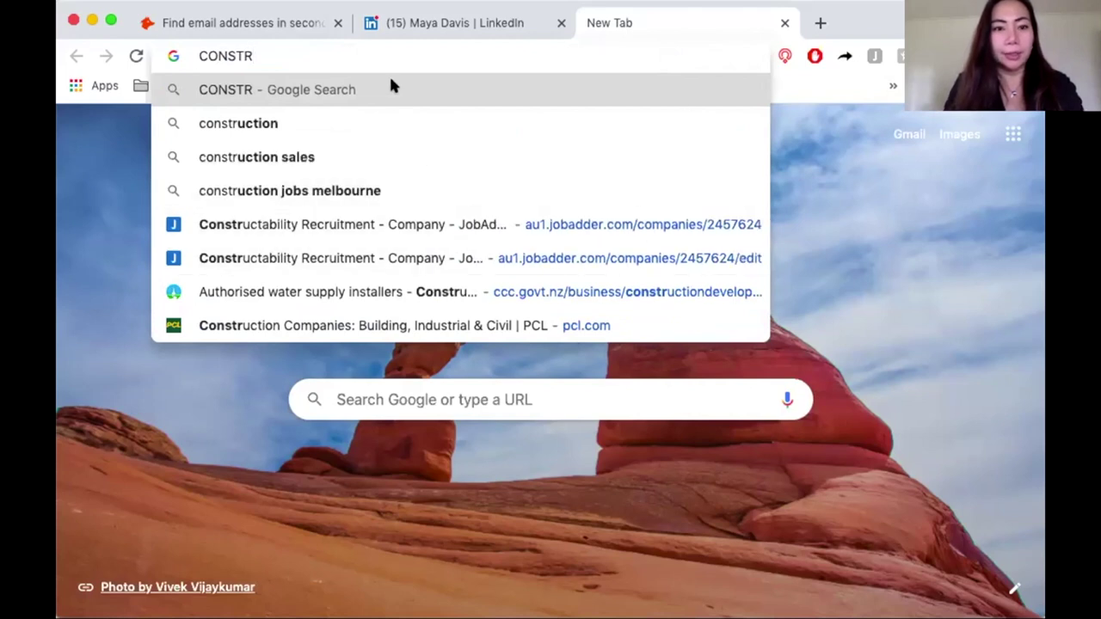
pyautogui.write('UCTION COMP')
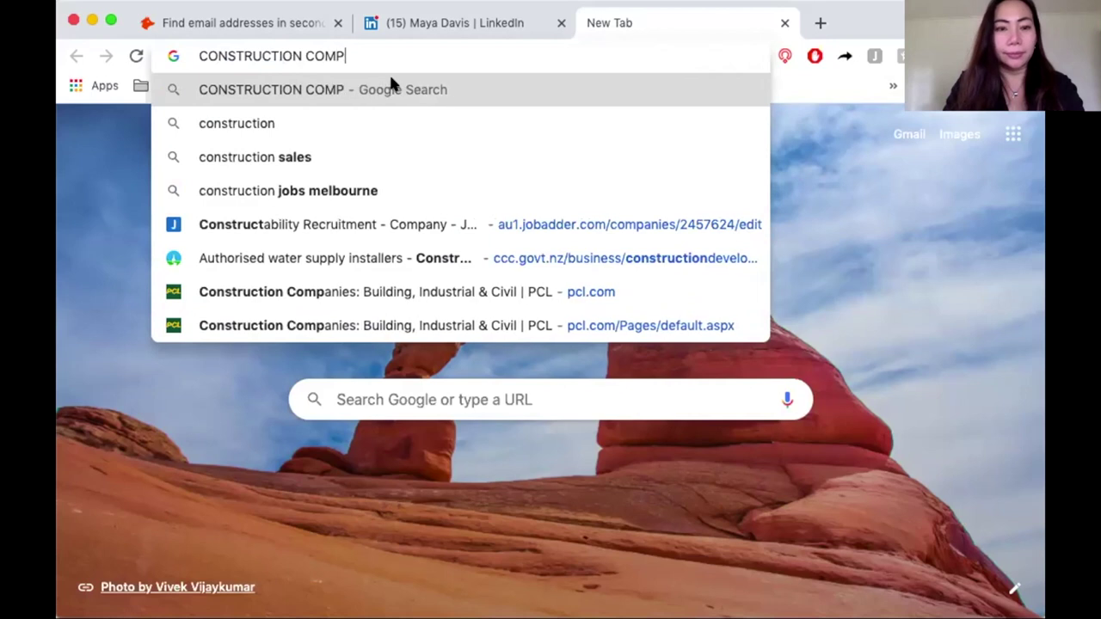
pyautogui.write('ANIES IN ')
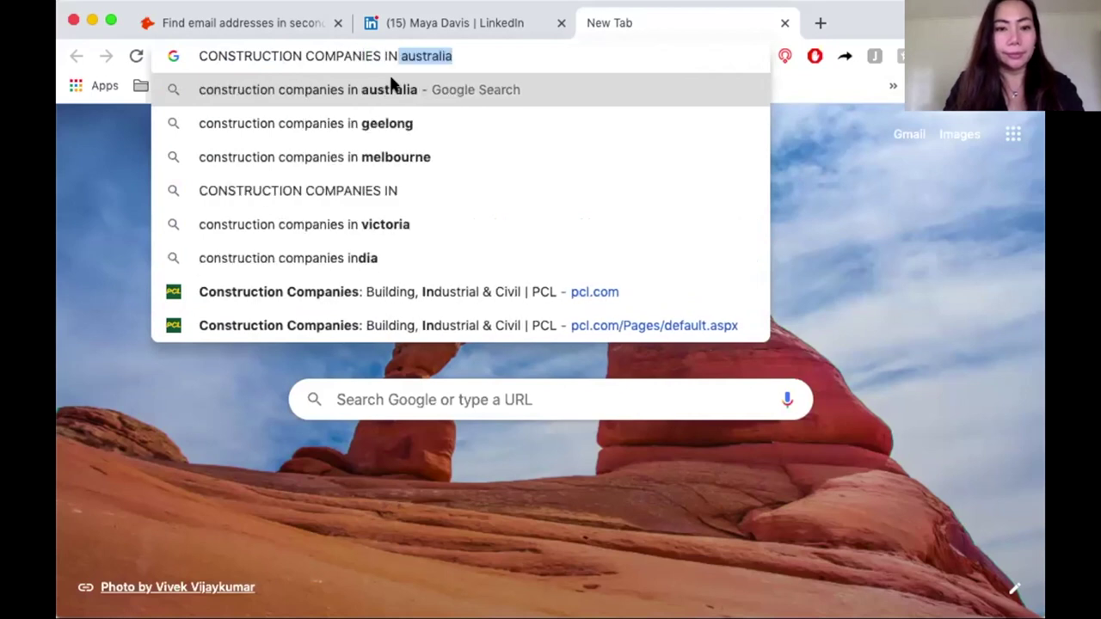
pyautogui.write('CANADA')
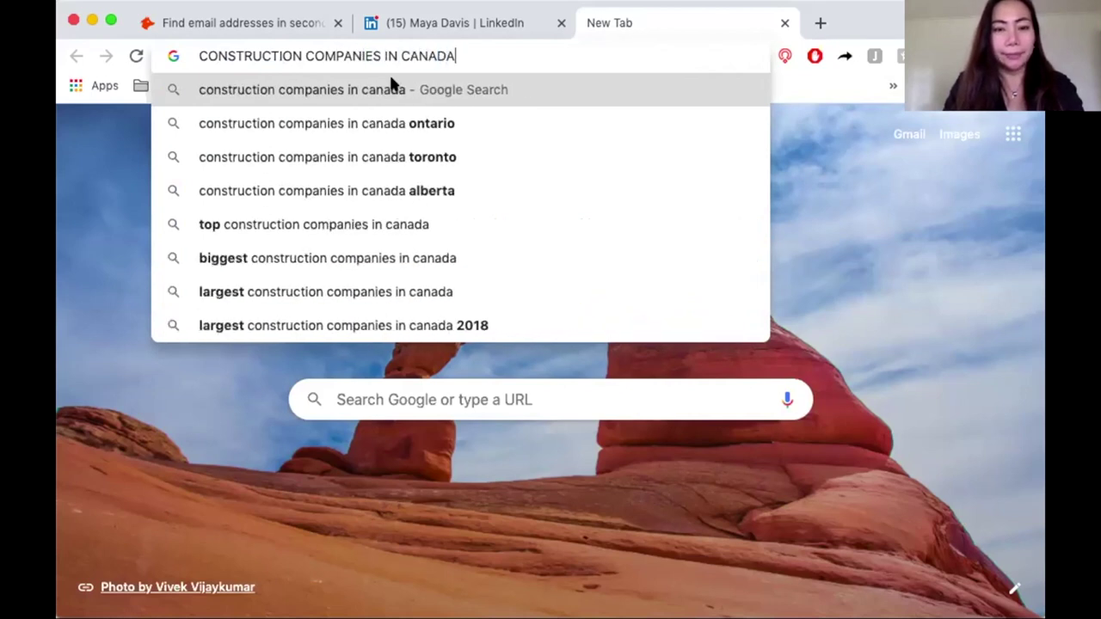
pyautogui.press('Return')
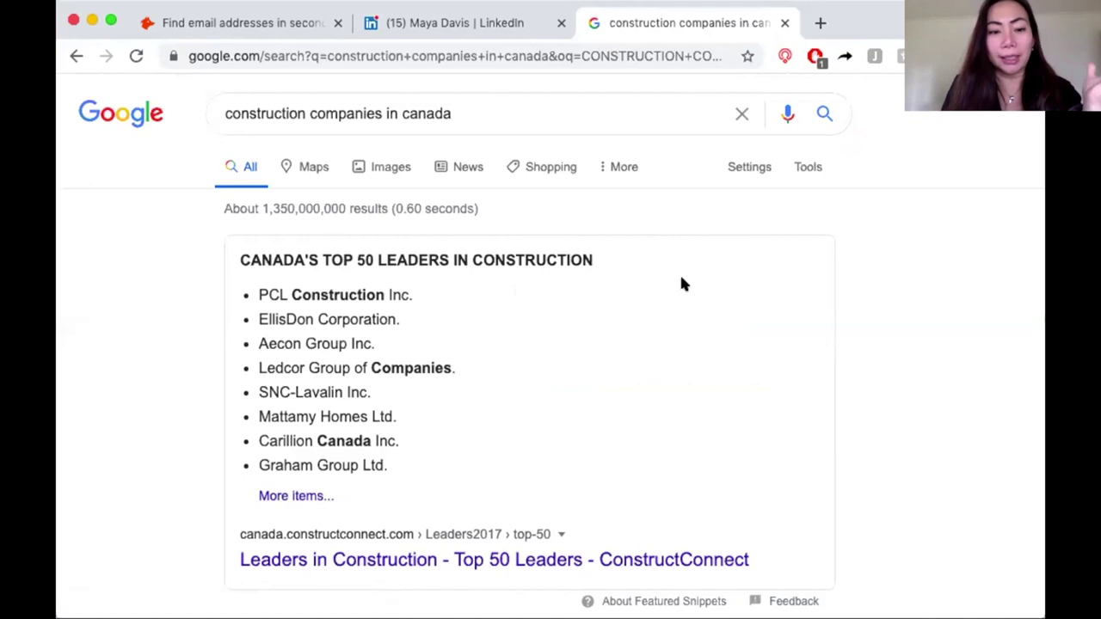
# Select and copy 'PCL Construction Inc.' from the top construction leaders list.
pyautogui.scroll(-2, 682, 284)
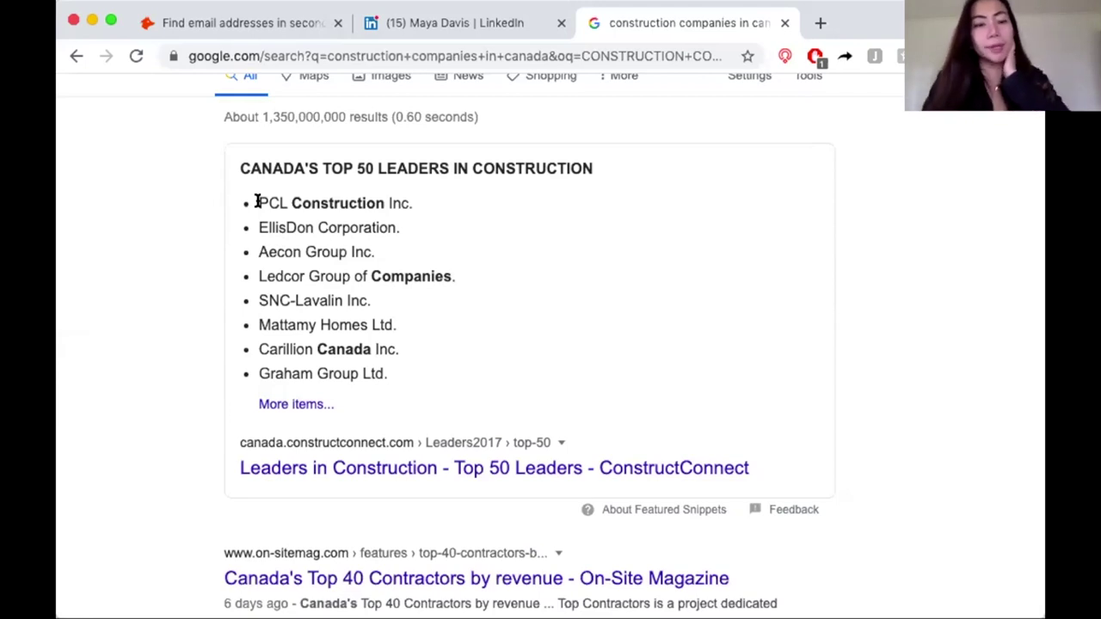
pyautogui.moveTo(256, 201); pyautogui.dragTo(433, 203)
pyautogui.click(429, 217)
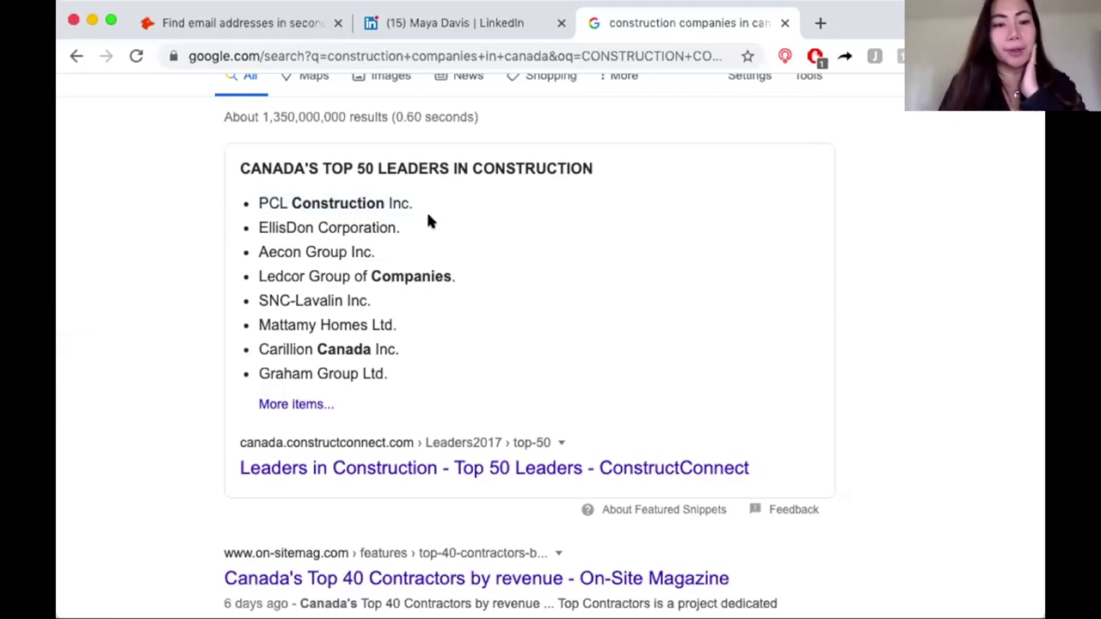
pyautogui.moveTo(416, 204); pyautogui.dragTo(259, 197)
pyautogui.press('super+c')
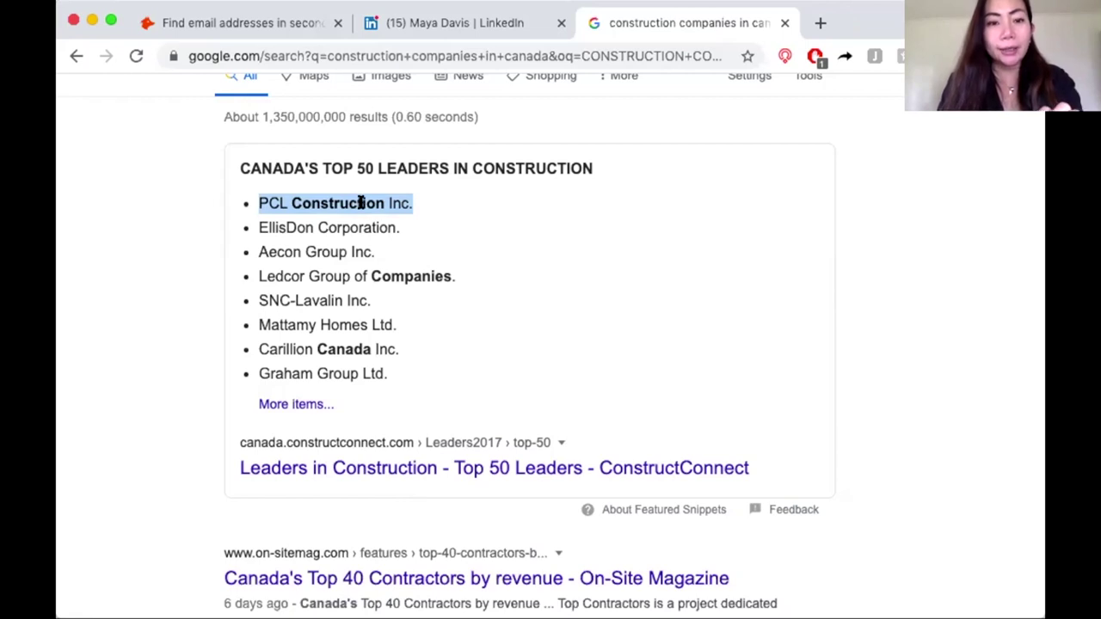
pyautogui.click(817, 24)
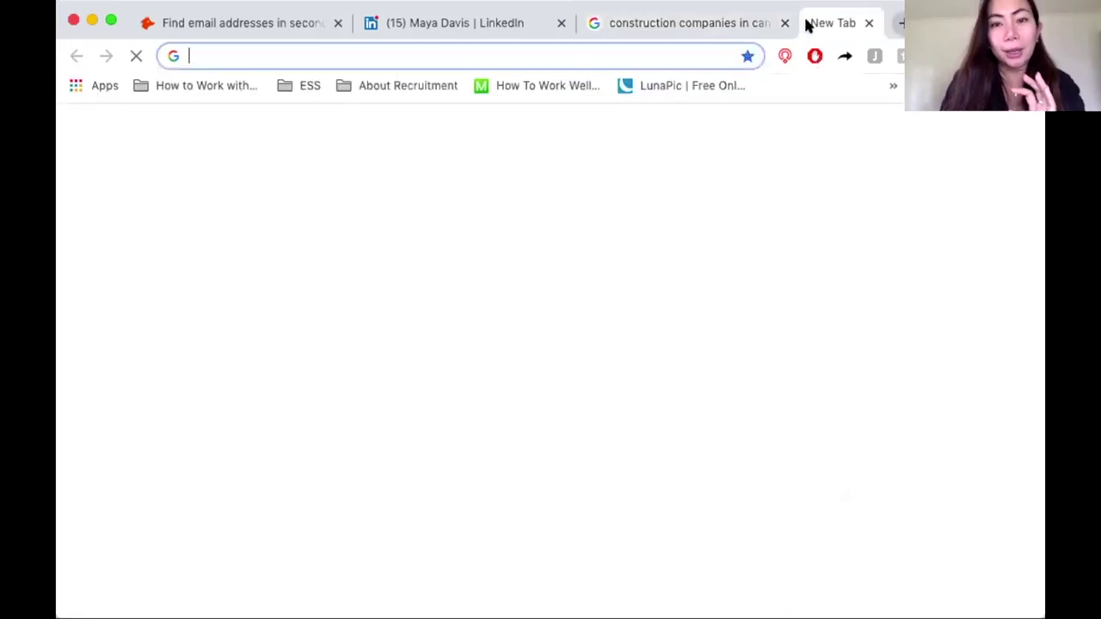
# Search for 'PCL Construction Inc.' and open the pcl.com Canada locations page.
pyautogui.click(661, 56)
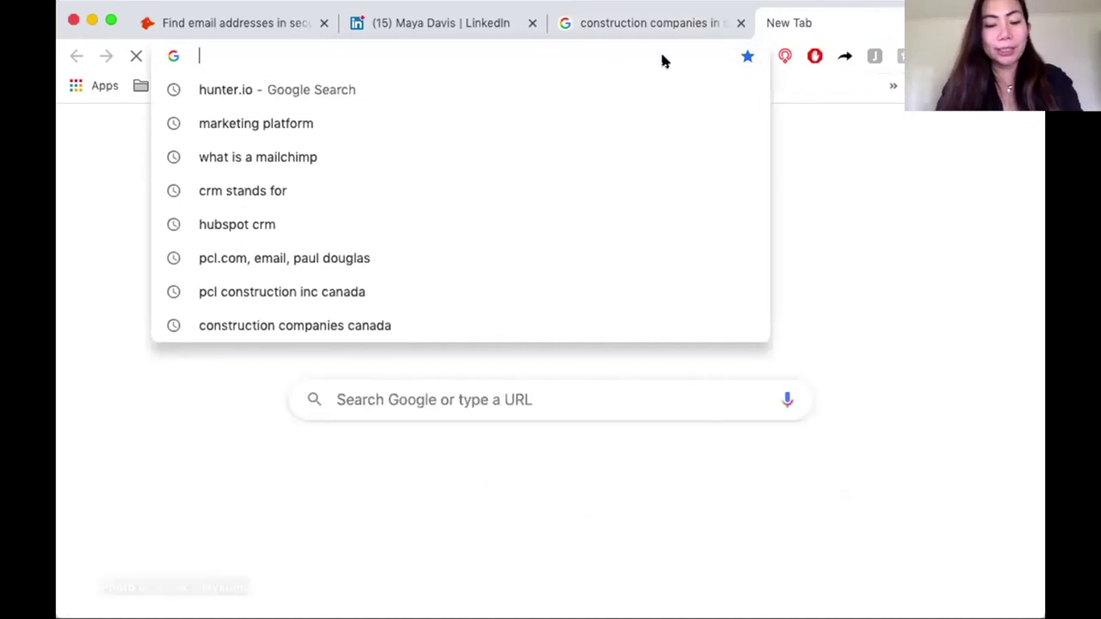
pyautogui.press('super+v')
pyautogui.press('Return')
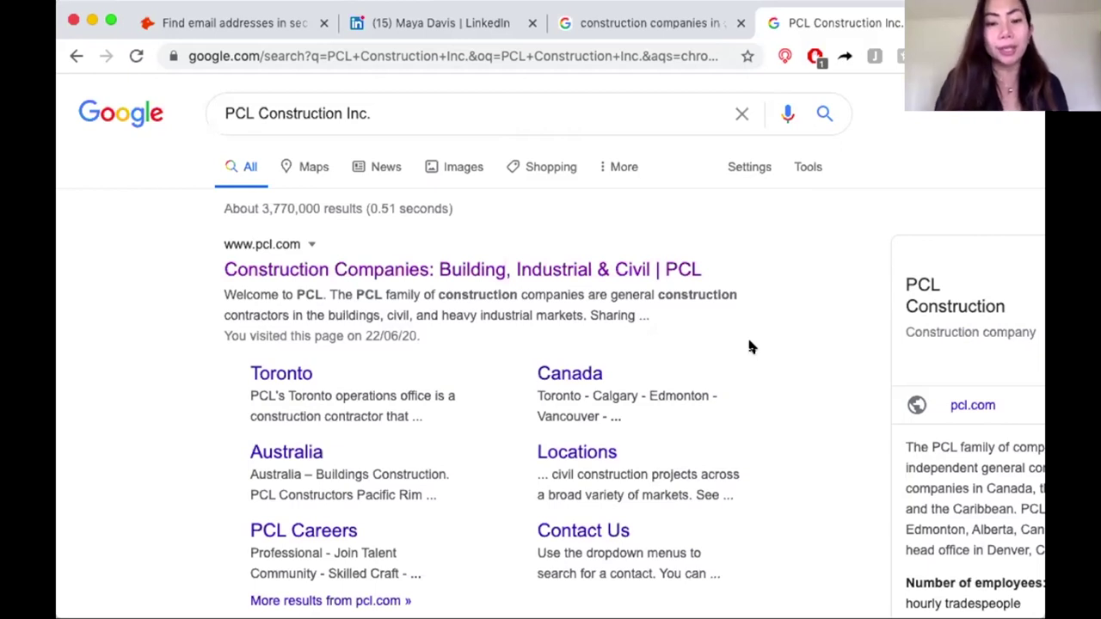
pyautogui.click(575, 375)
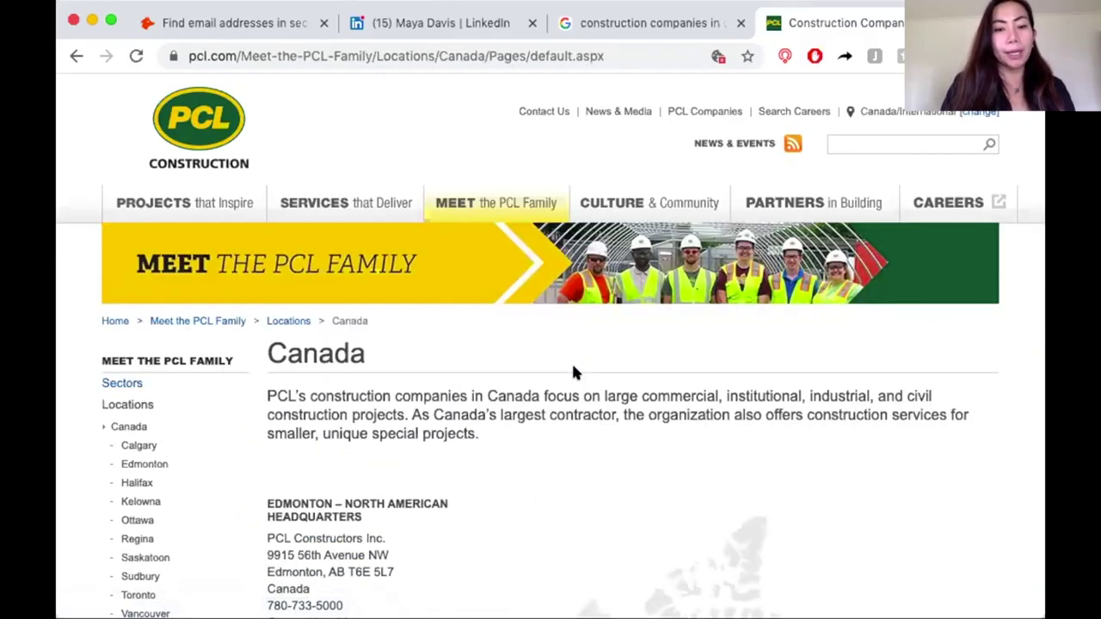
# Select and copy the street line of PCL's Edmonton headquarters address.
pyautogui.scroll(-1, 574, 372)
pyautogui.scroll(-5, 574, 373)
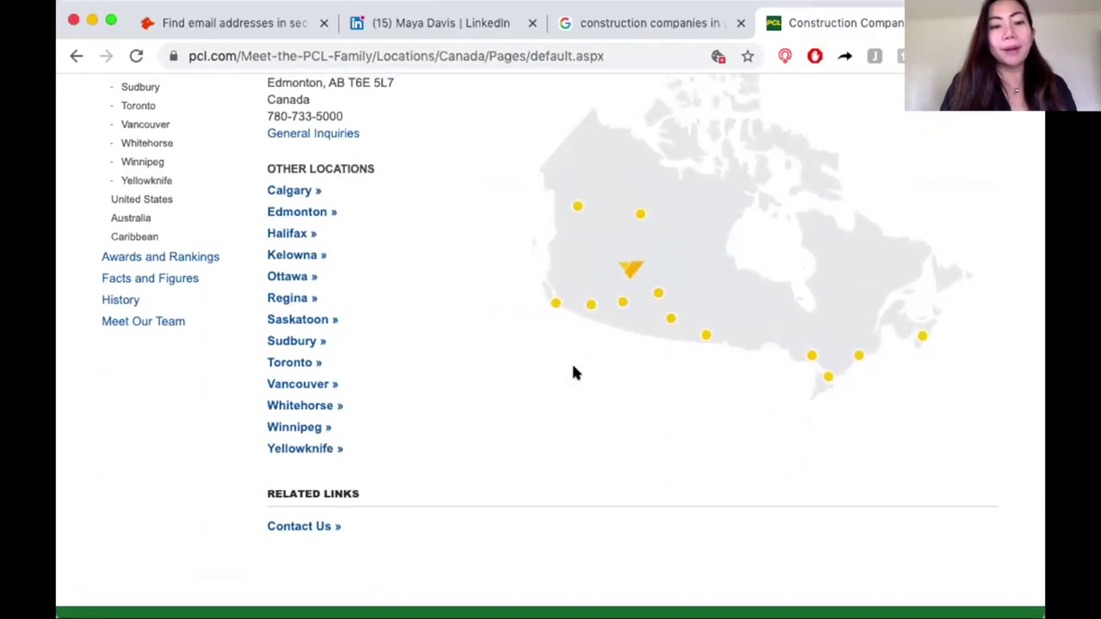
pyautogui.scroll(2, 550, 193)
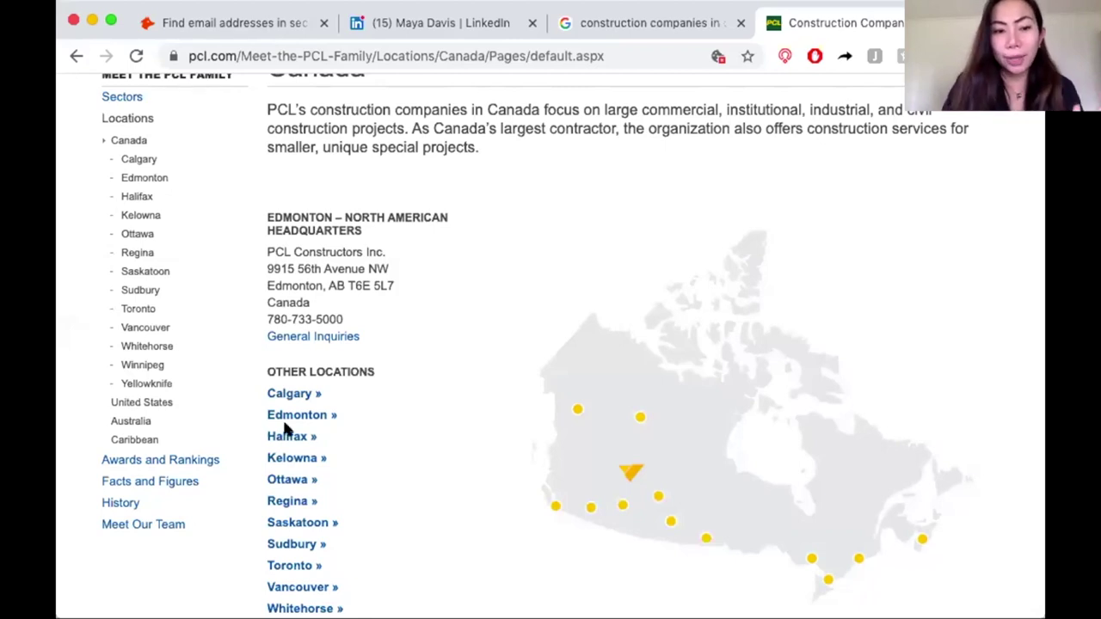
pyautogui.scroll(-3, 323, 487)
pyautogui.scroll(2, 322, 486)
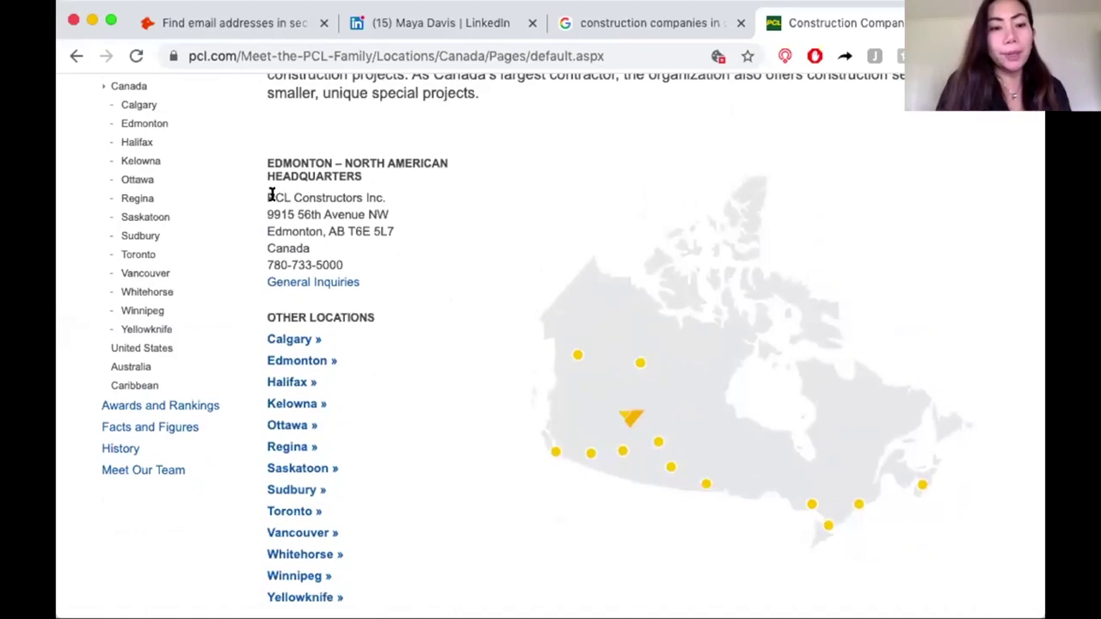
pyautogui.moveTo(265, 213); pyautogui.dragTo(386, 212)
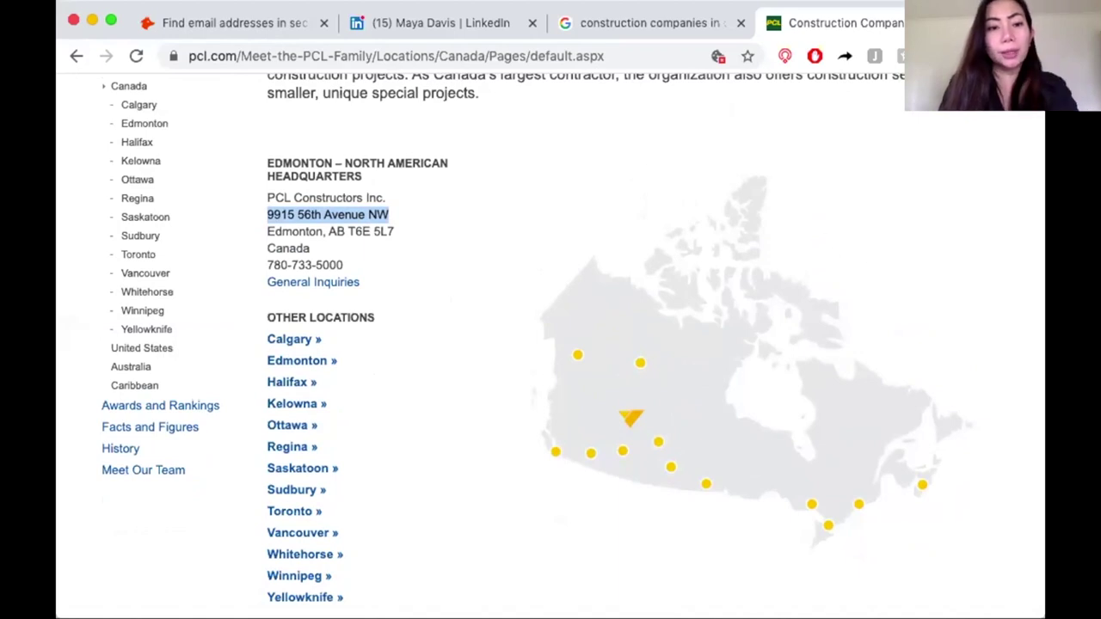
pyautogui.press('super+shift+4')
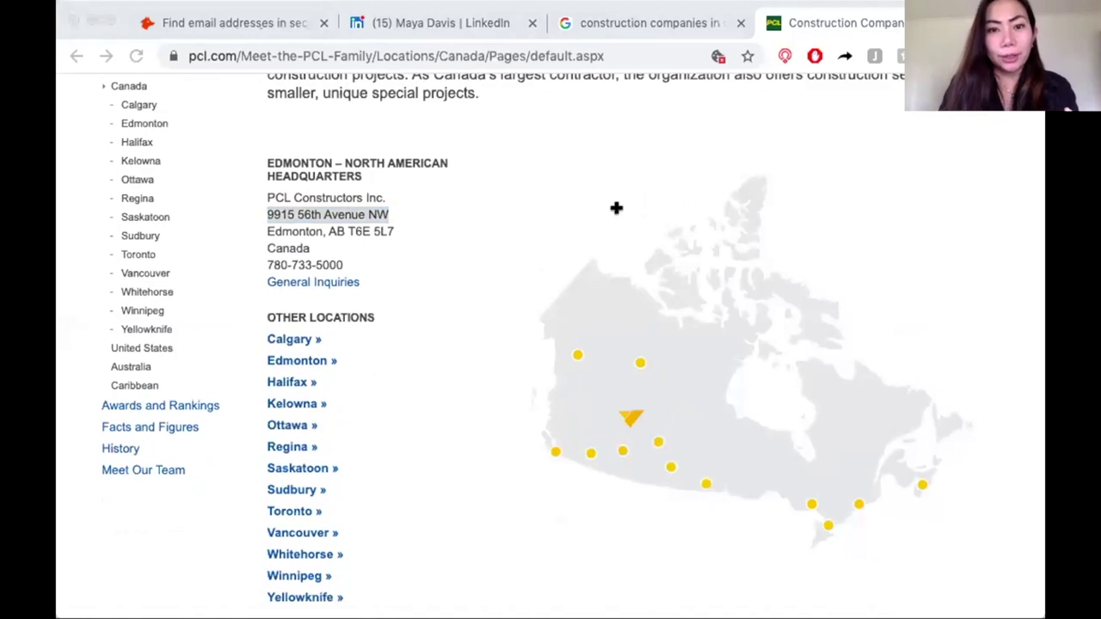
pyautogui.press('Escape')
pyautogui.press('super+shift+4')
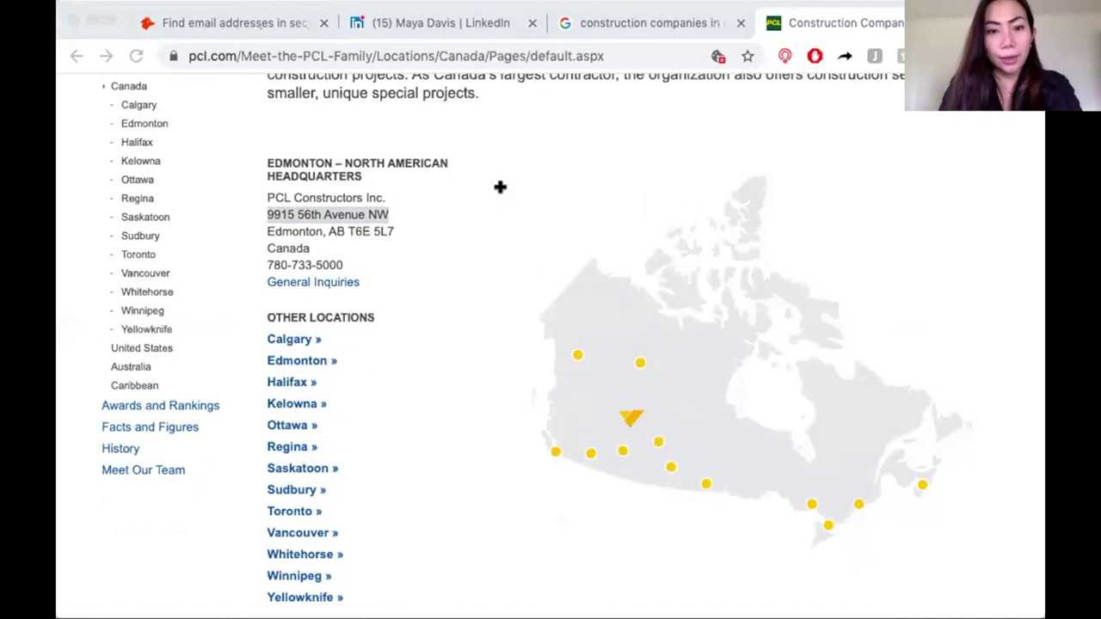
pyautogui.press('Escape')
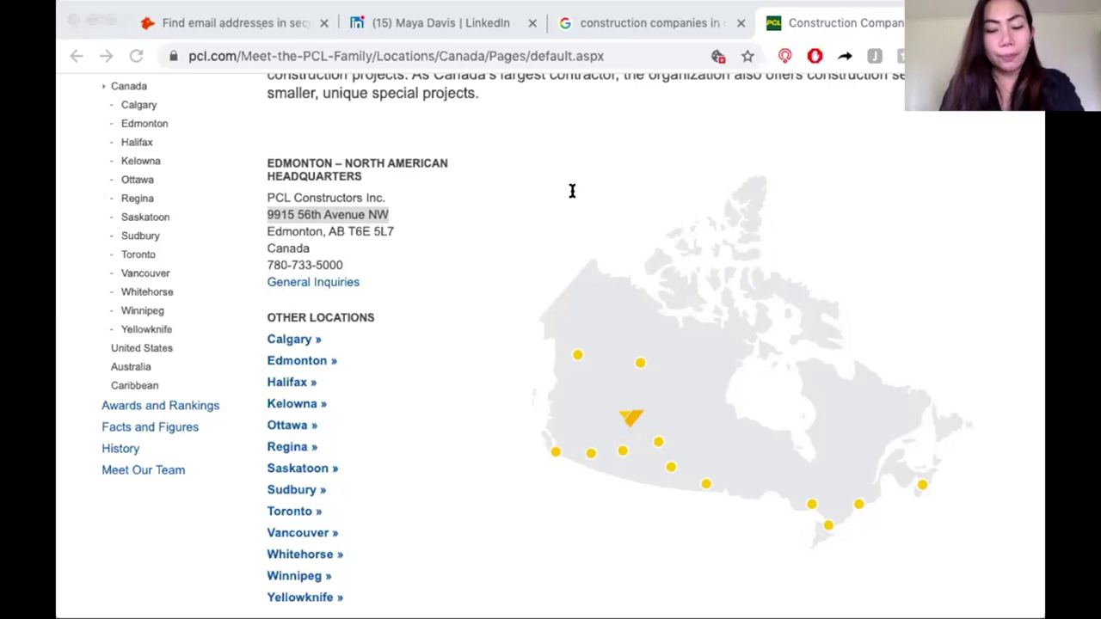
# Select and copy the 'Edmonton, AB' city, province and postal code line of the headquarters address.
pyautogui.click(359, 249)
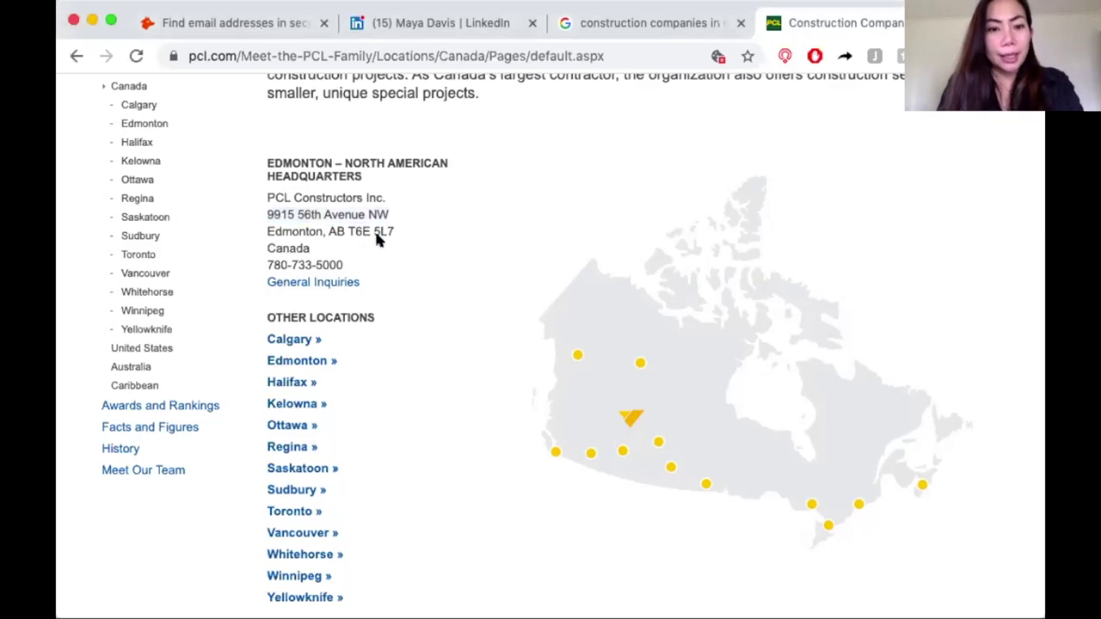
pyautogui.moveTo(388, 230); pyautogui.dragTo(262, 225)
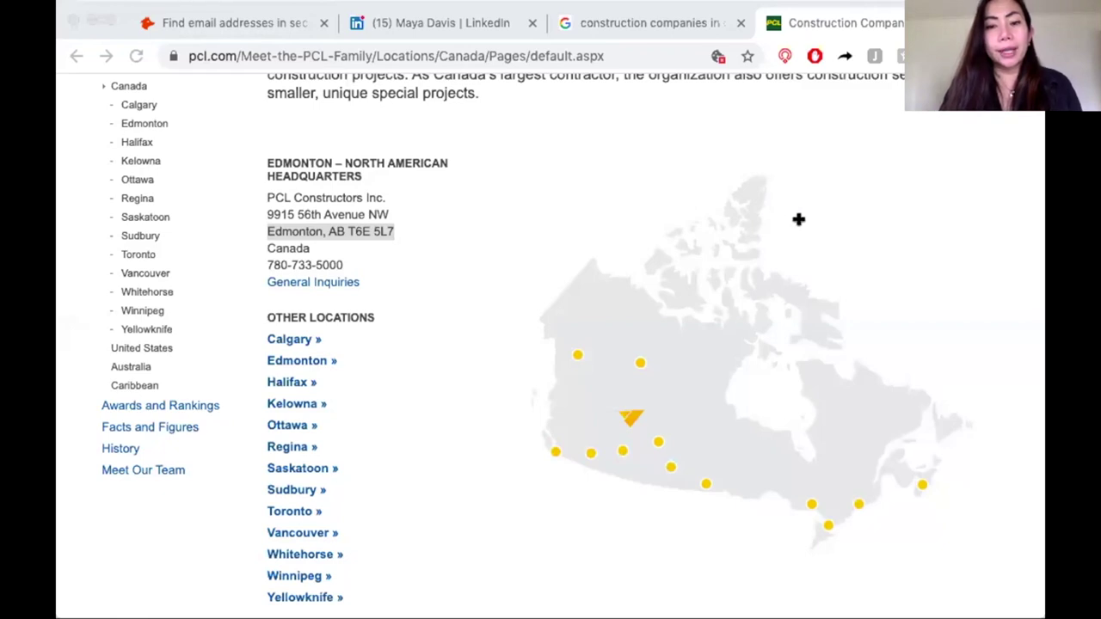
pyautogui.click(319, 71)
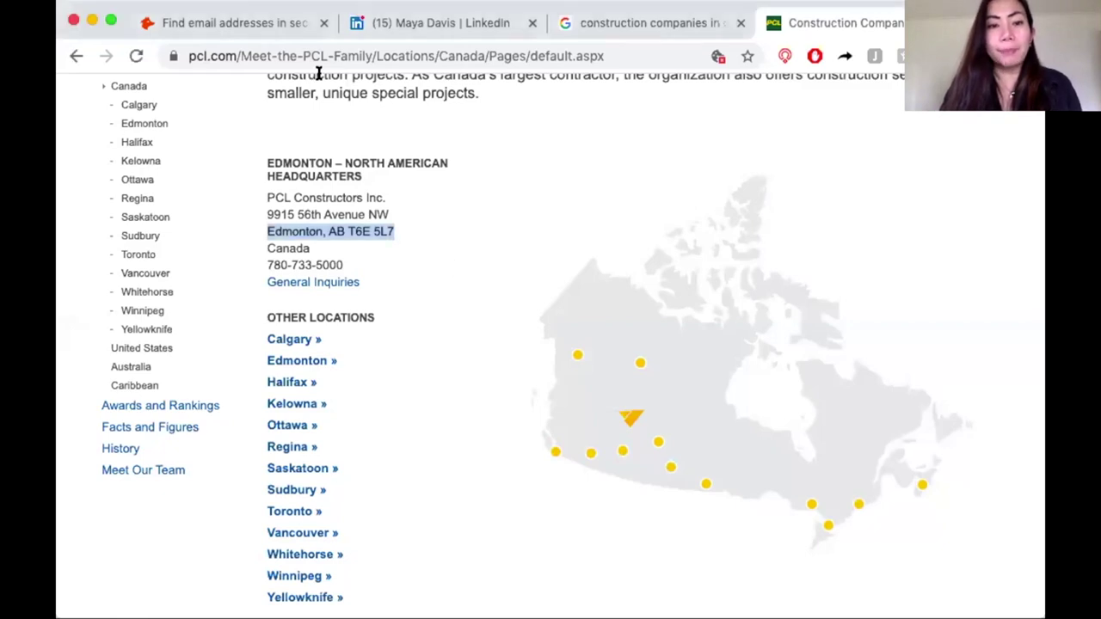
pyautogui.click(230, 55)
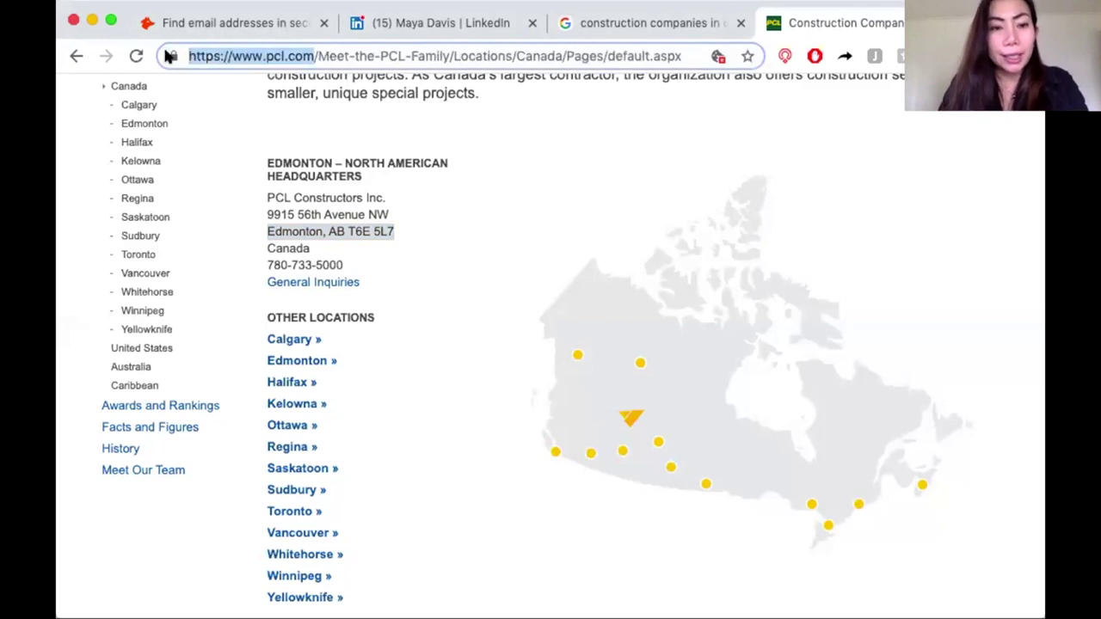
pyautogui.click(508, 219)
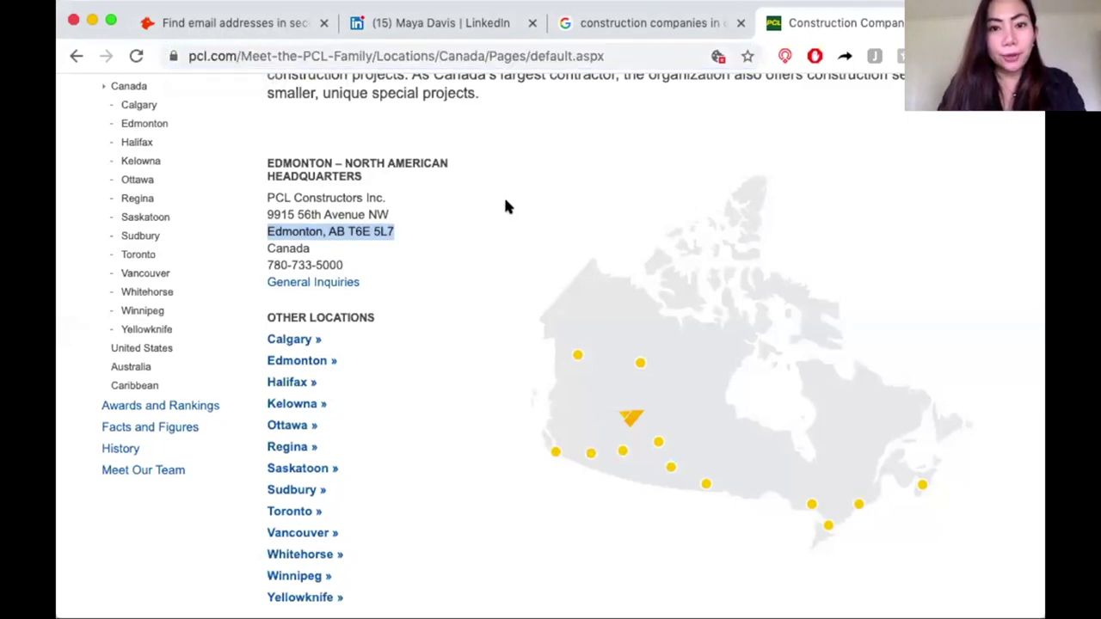
pyautogui.click(264, 48)
pyautogui.click(230, 55)
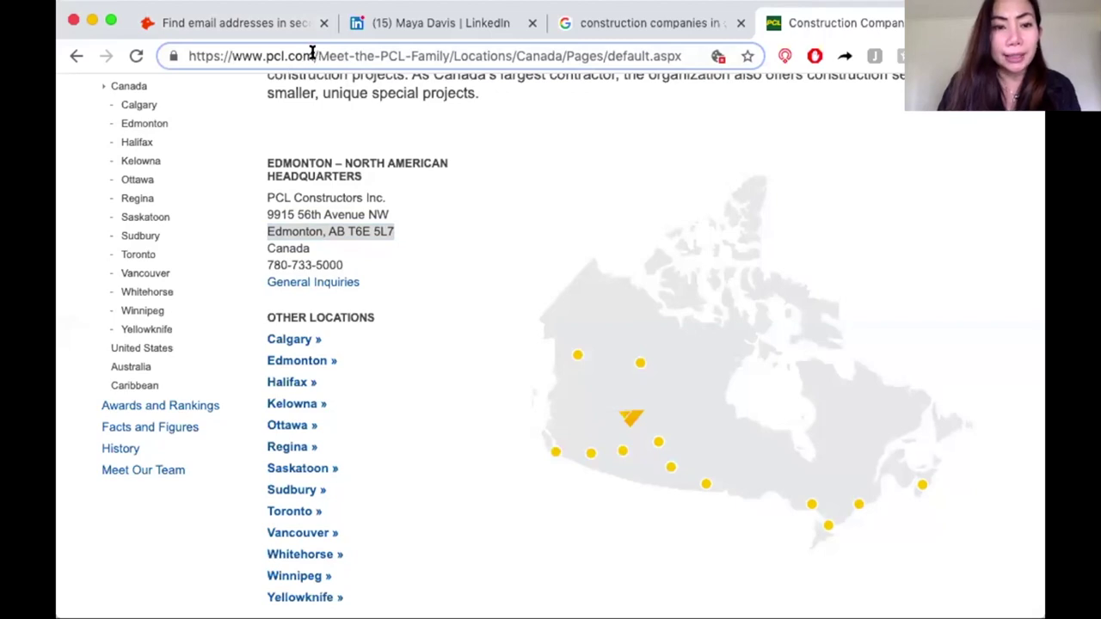
pyautogui.moveTo(313, 54); pyautogui.dragTo(179, 50)
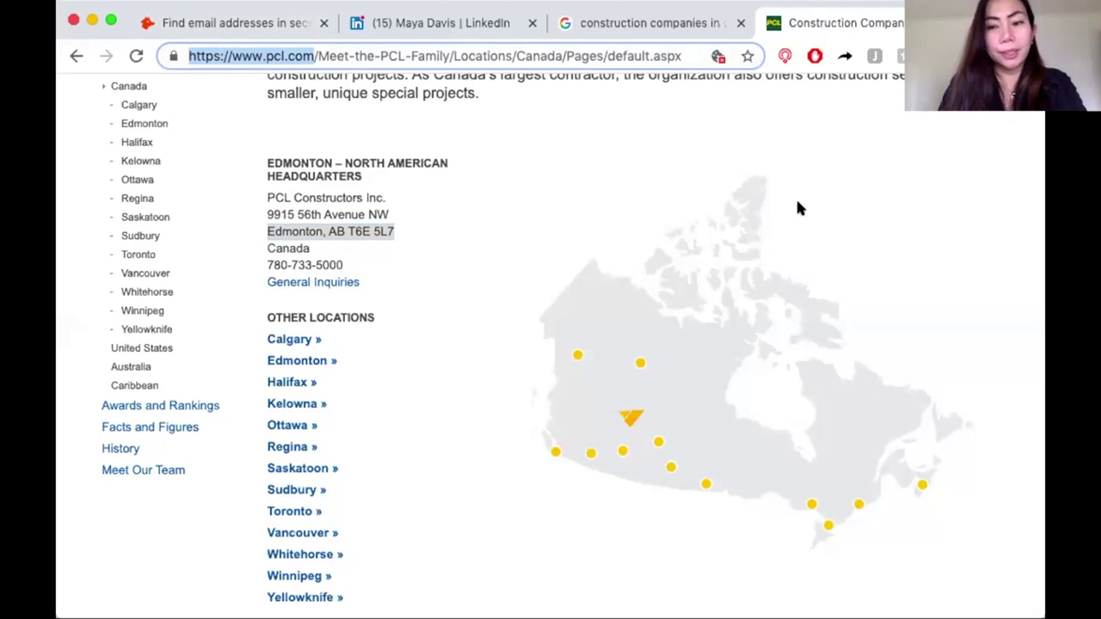
pyautogui.press('super+shift+4')
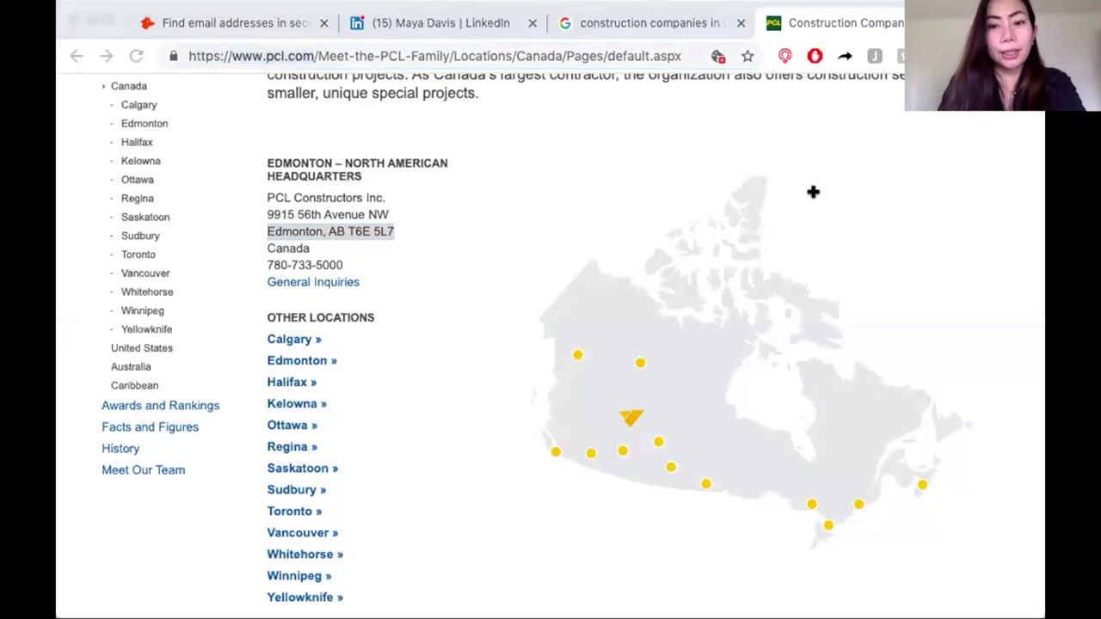
pyautogui.press('Escape')
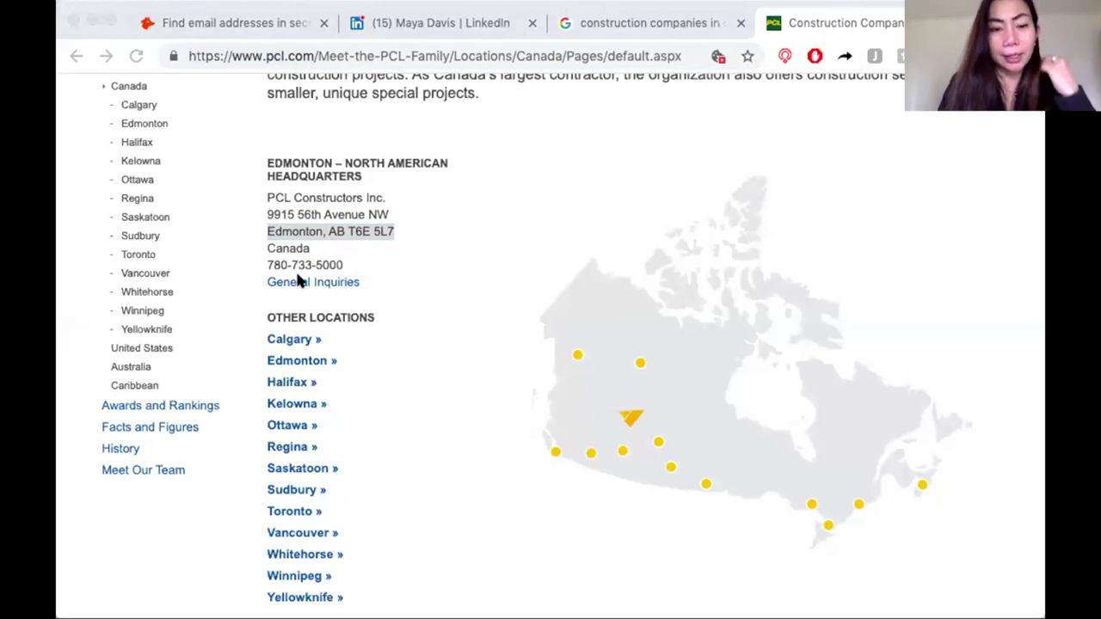
pyautogui.press('super+Tab')
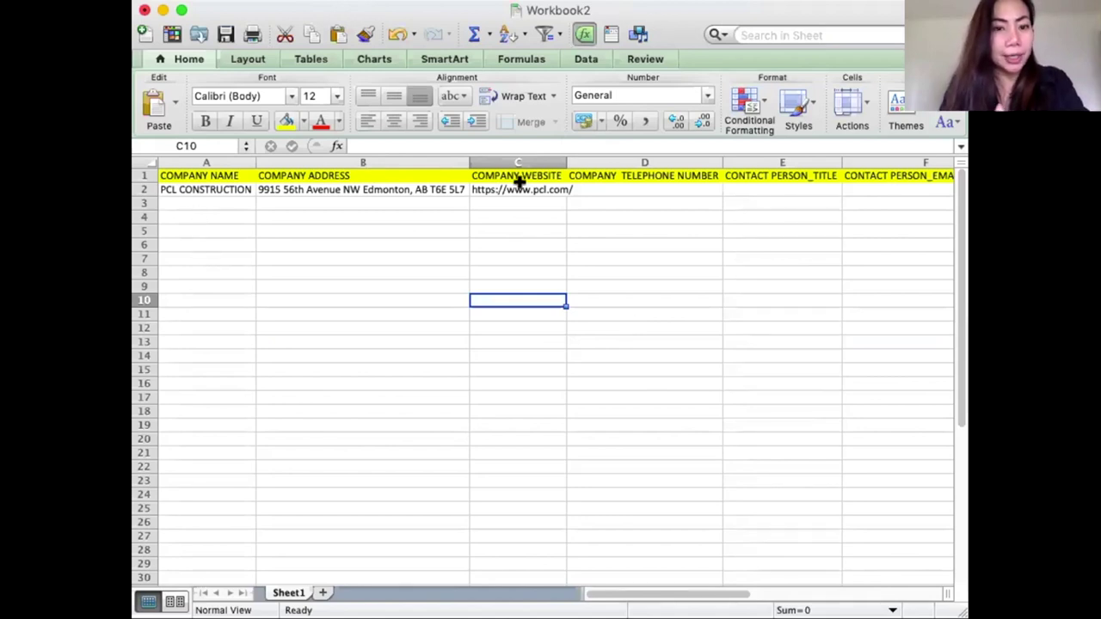
pyautogui.moveTo(565, 162); pyautogui.dragTo(577, 162)
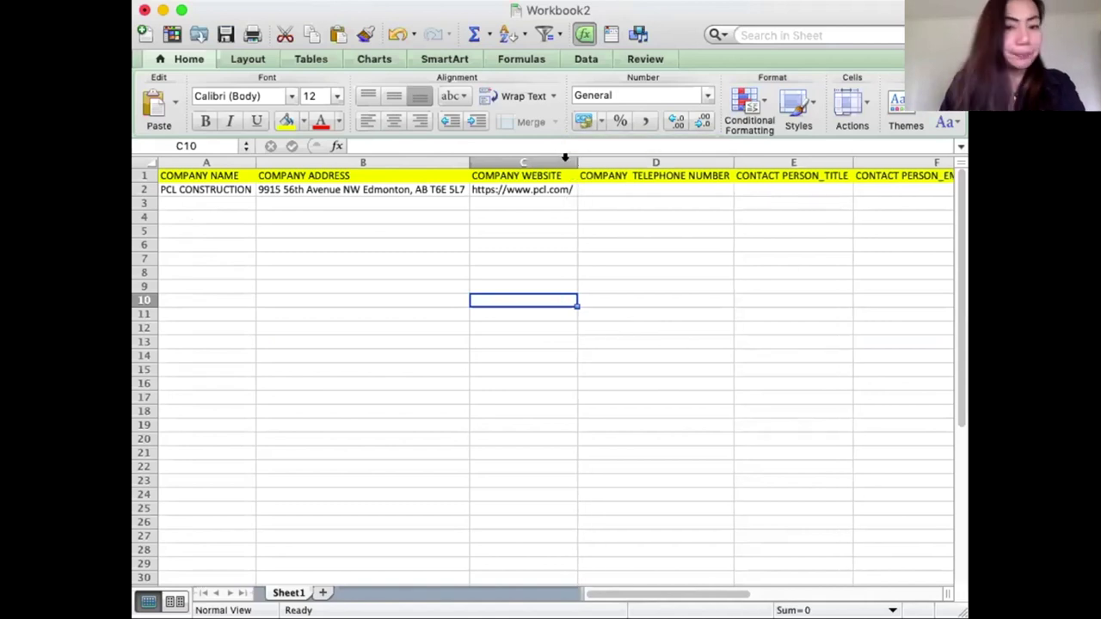
pyautogui.click(637, 228)
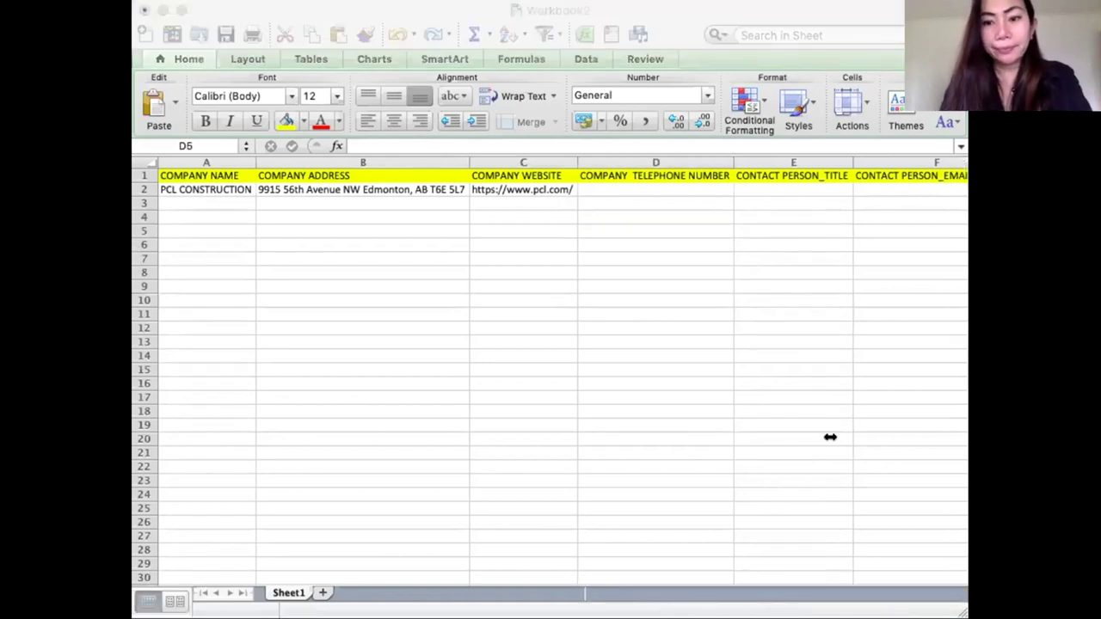
pyautogui.click(745, 364)
pyautogui.click(599, 189)
pyautogui.doubleClick(600, 189)
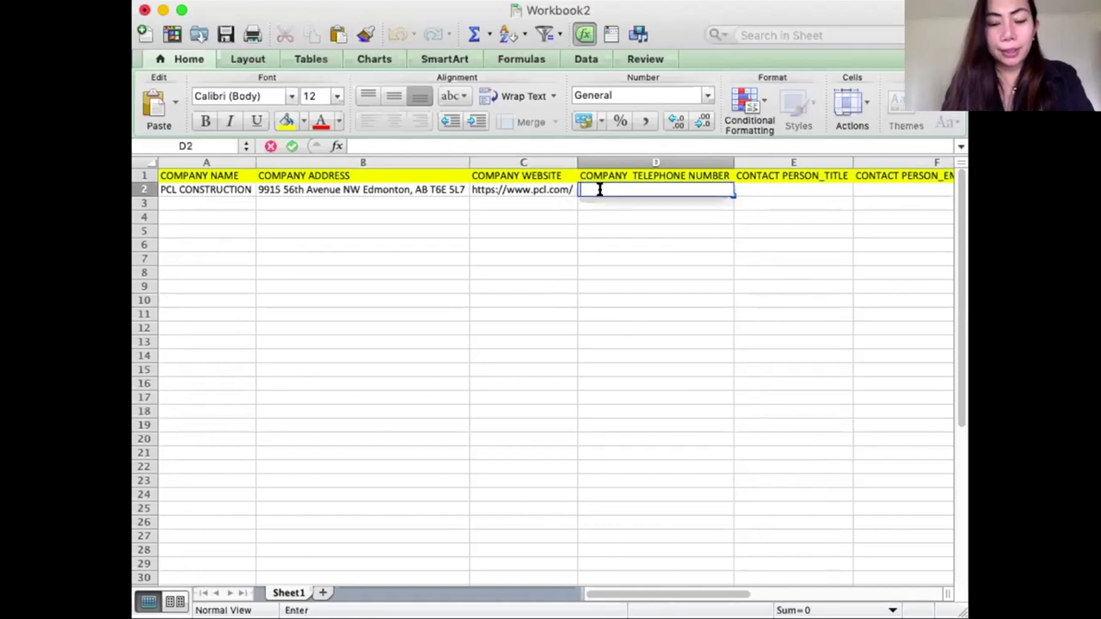
pyautogui.press('super+v')
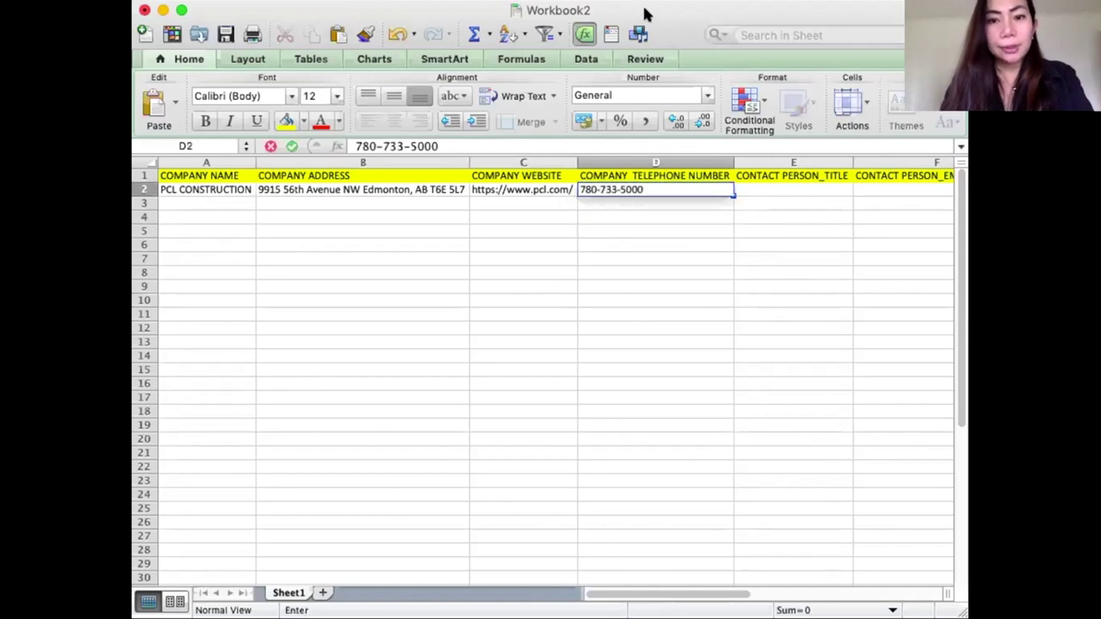
pyautogui.click(648, 386)
# Move on to the CONTACT PERSON_TITLE header cell in column E.
pyautogui.click(768, 190)
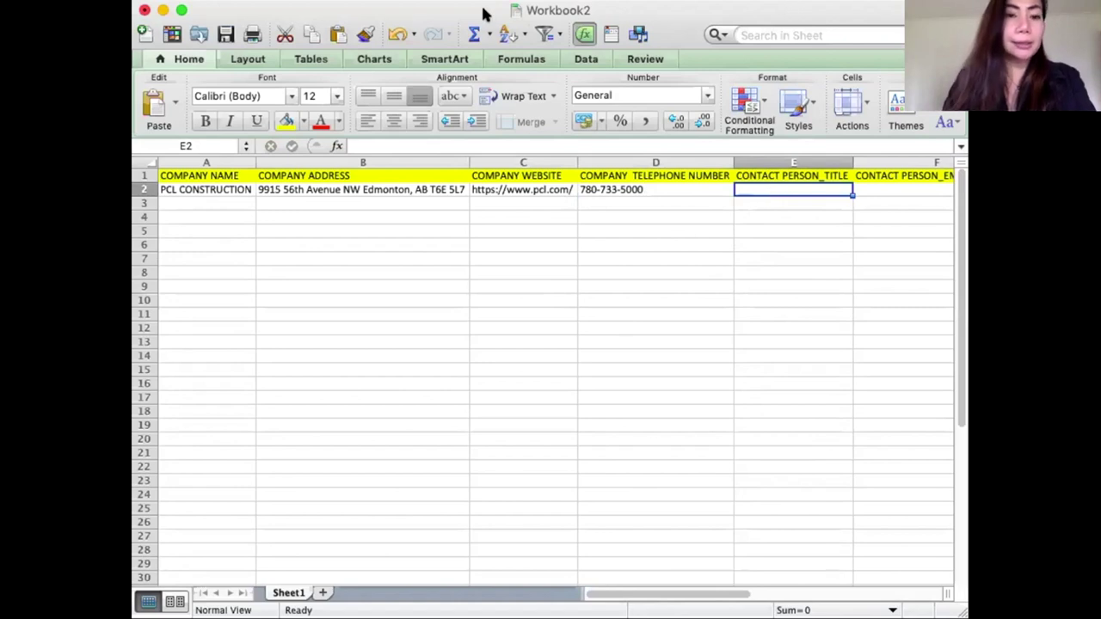
pyautogui.moveTo(483, 14); pyautogui.dragTo(490, 14)
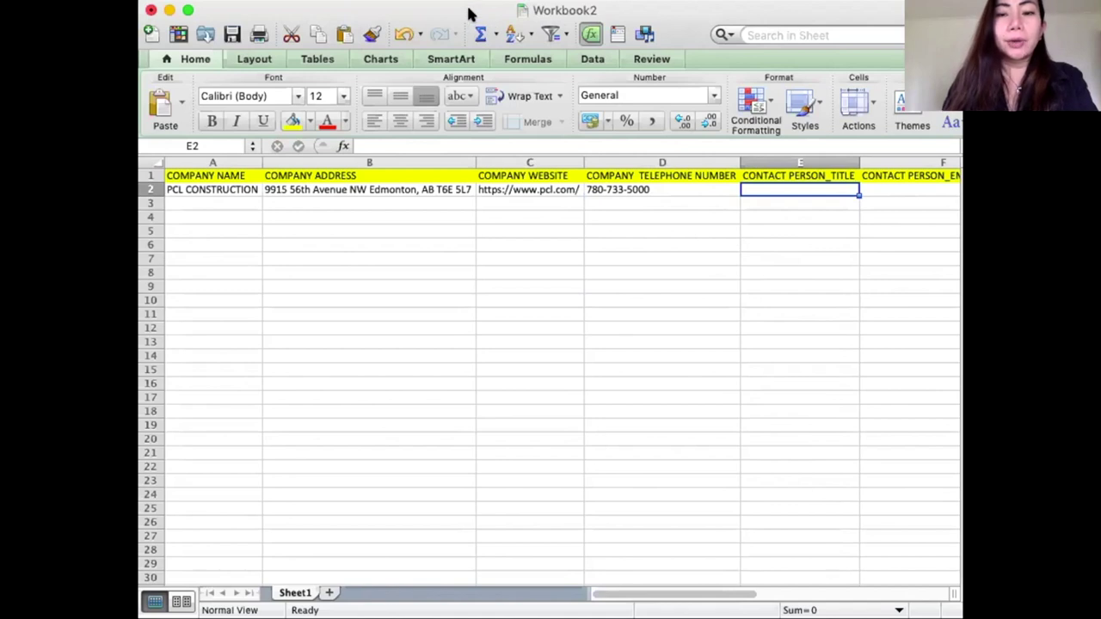
pyautogui.moveTo(468, 13); pyautogui.dragTo(462, 13)
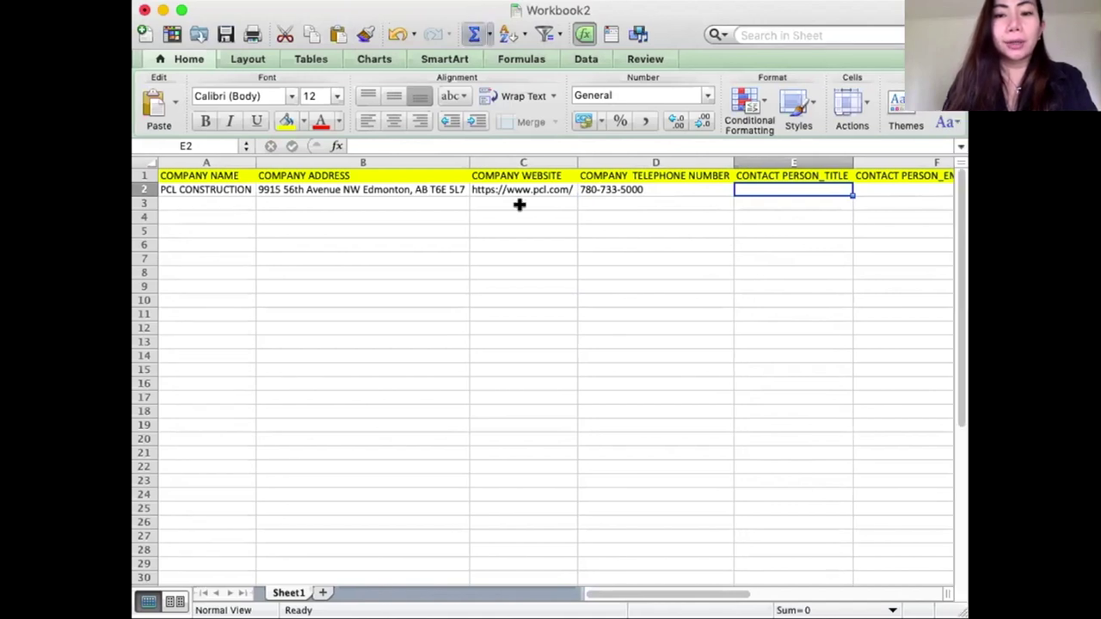
pyautogui.click(777, 175)
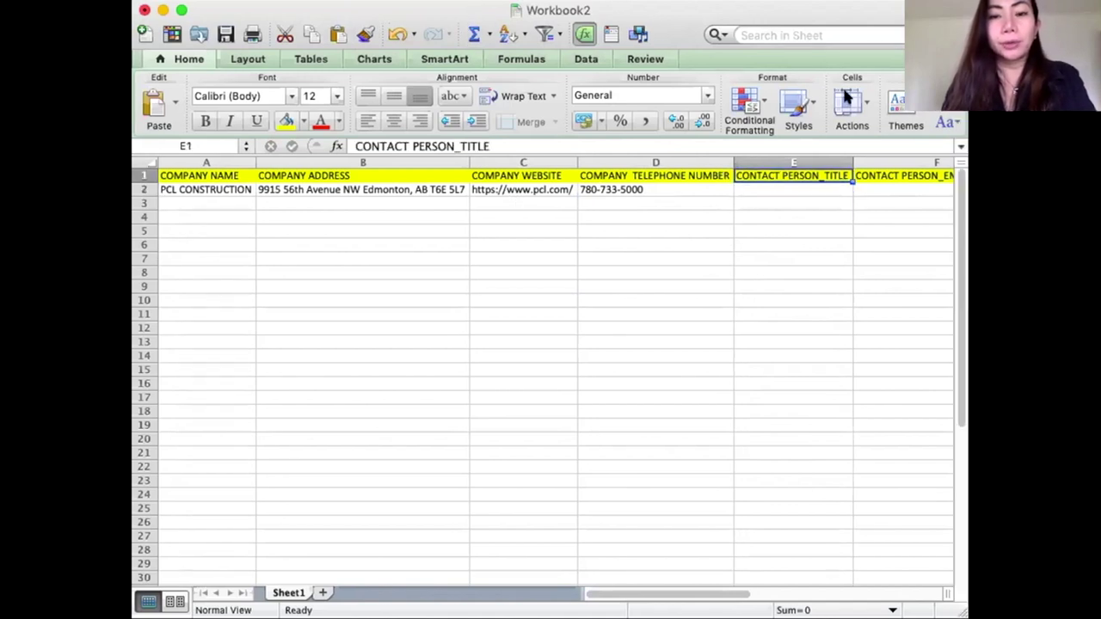
pyautogui.press('Return')
# Insert a blank column before CONTACT PERSON_TITLE and head it CONTACT PERSON NAME in E1.
pyautogui.click(792, 169)
pyautogui.click(792, 164)
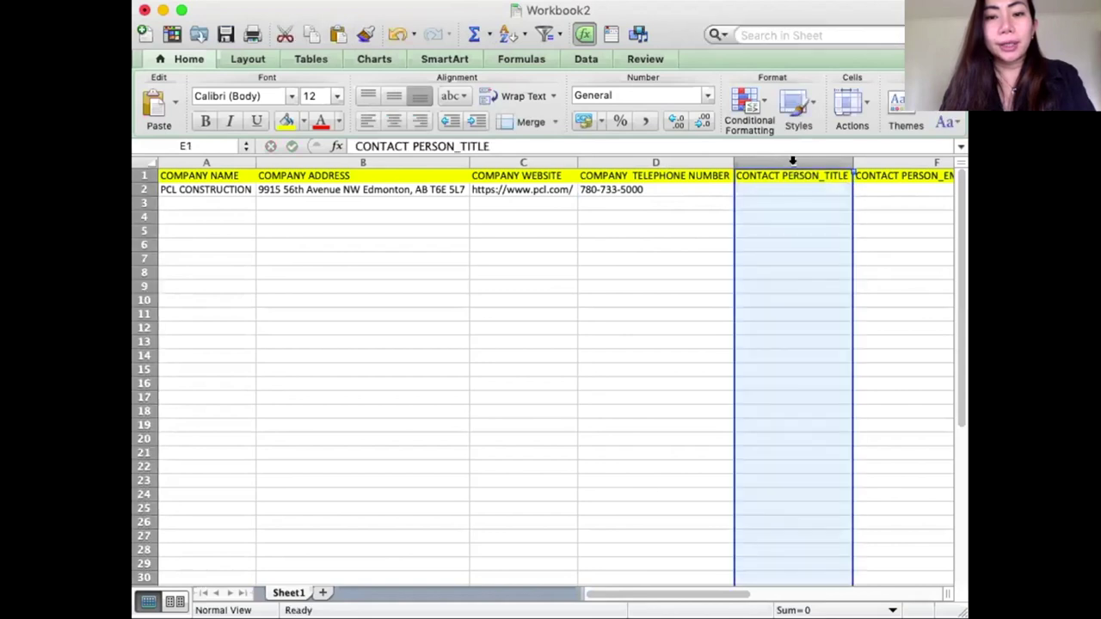
pyautogui.rightClick(792, 166)
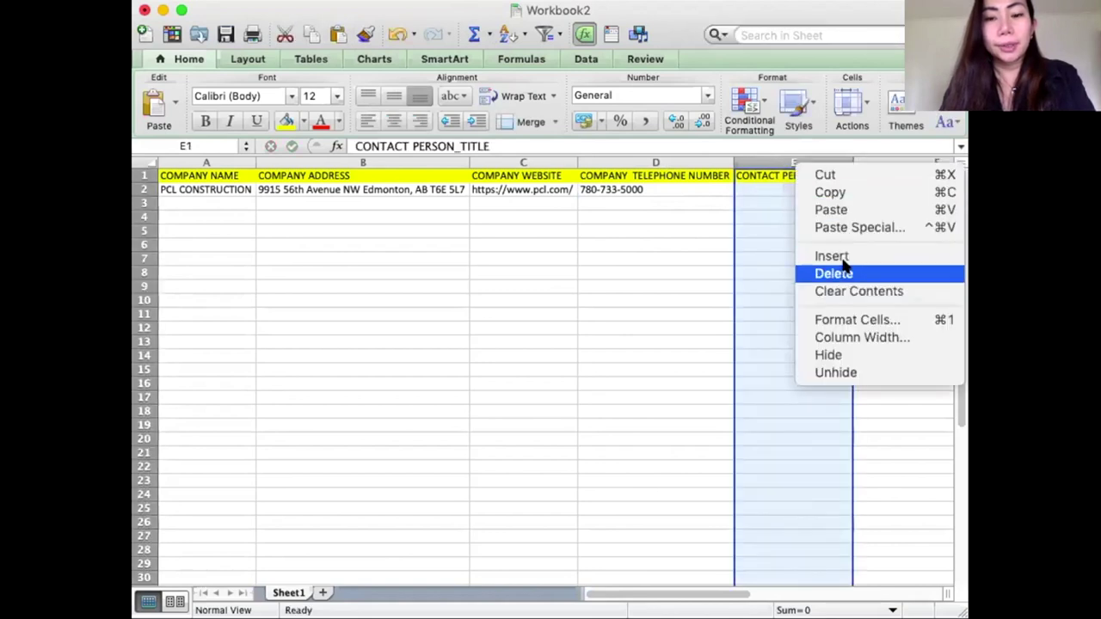
pyautogui.click(832, 256)
pyautogui.click(785, 175)
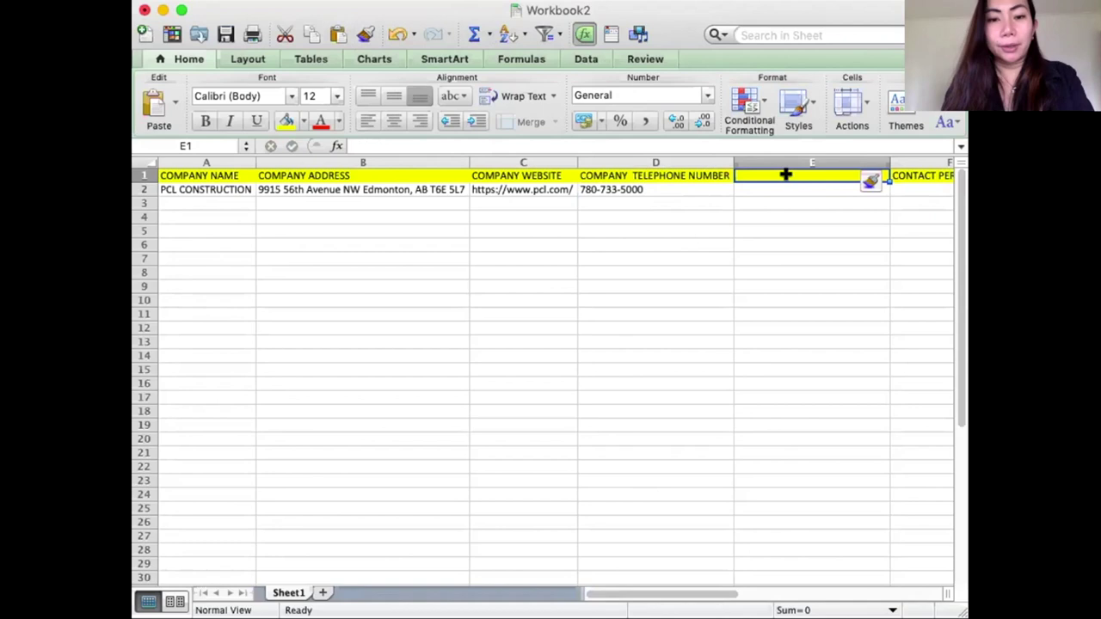
pyautogui.write('CONTACT')
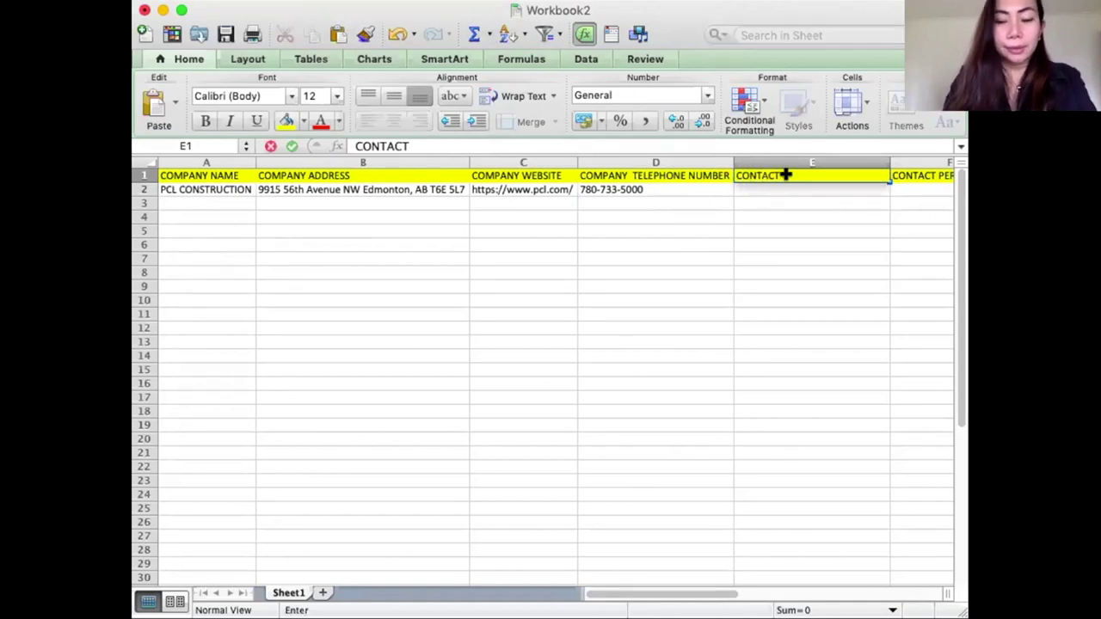
pyautogui.write(' PERSON NAME')
pyautogui.press('Return')
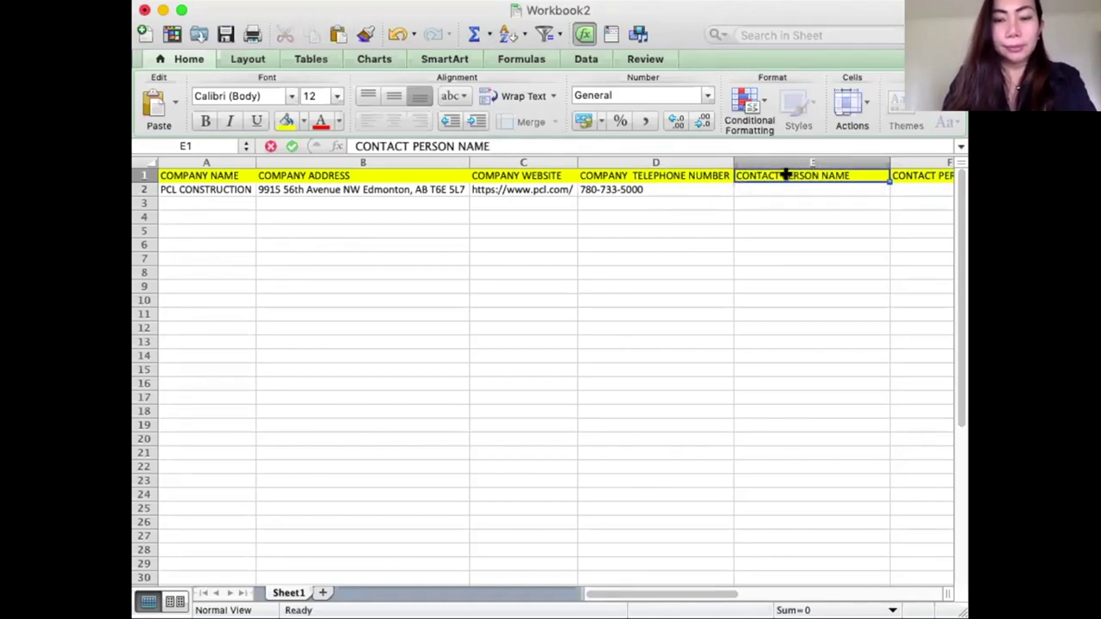
pyautogui.press('Return')
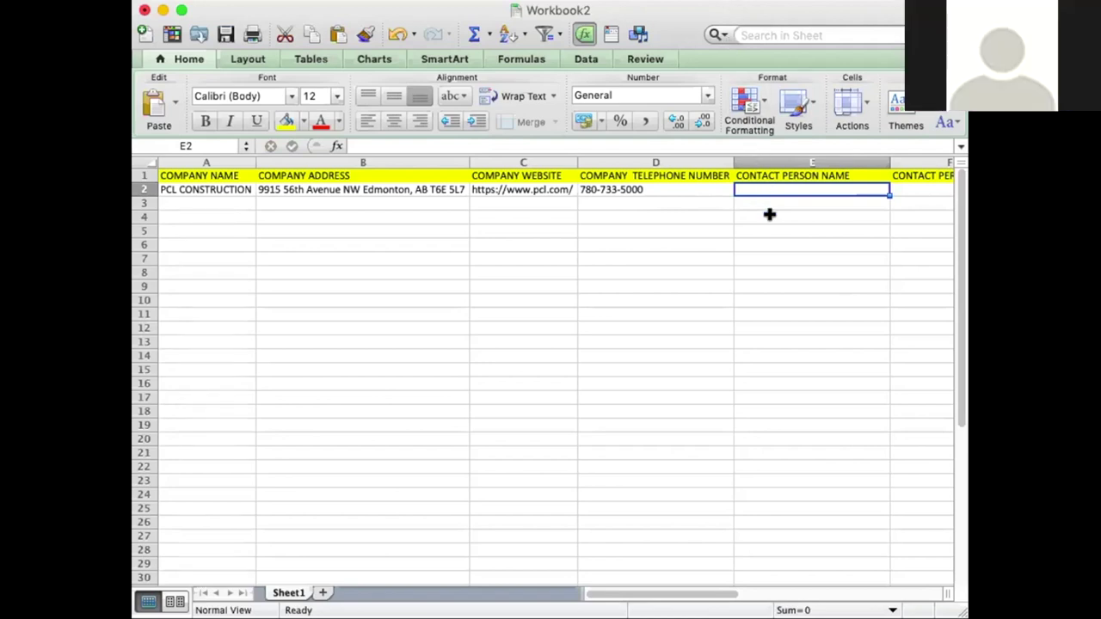
pyautogui.click(748, 281)
pyautogui.click(763, 203)
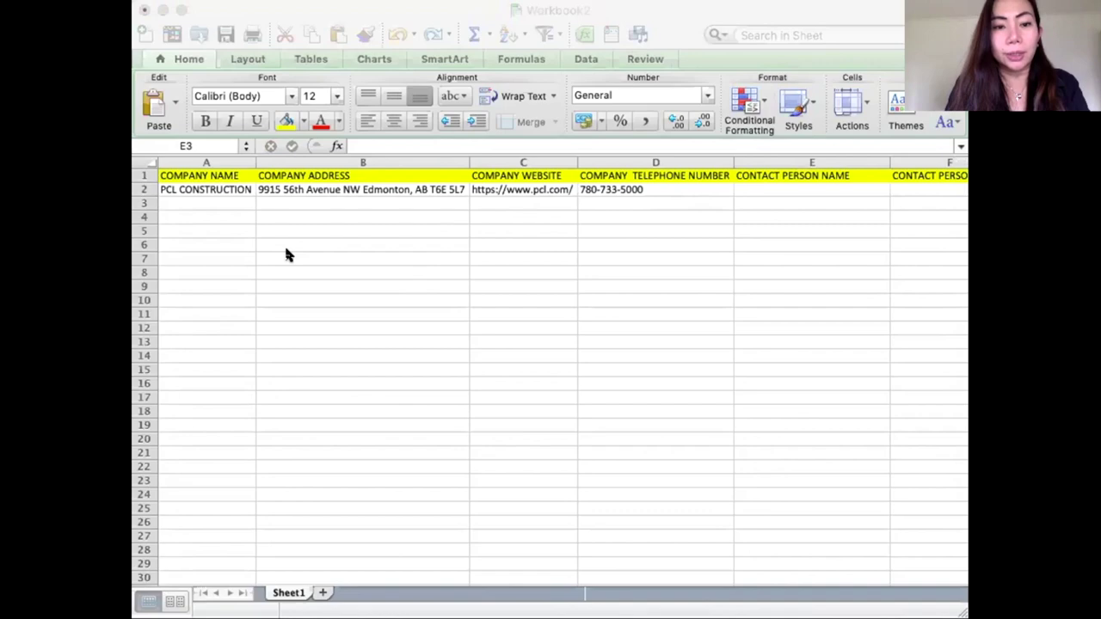
# Return to the PCL site and go through Meet the PCL Family to Executive Profiles.
pyautogui.press('super+Tab')
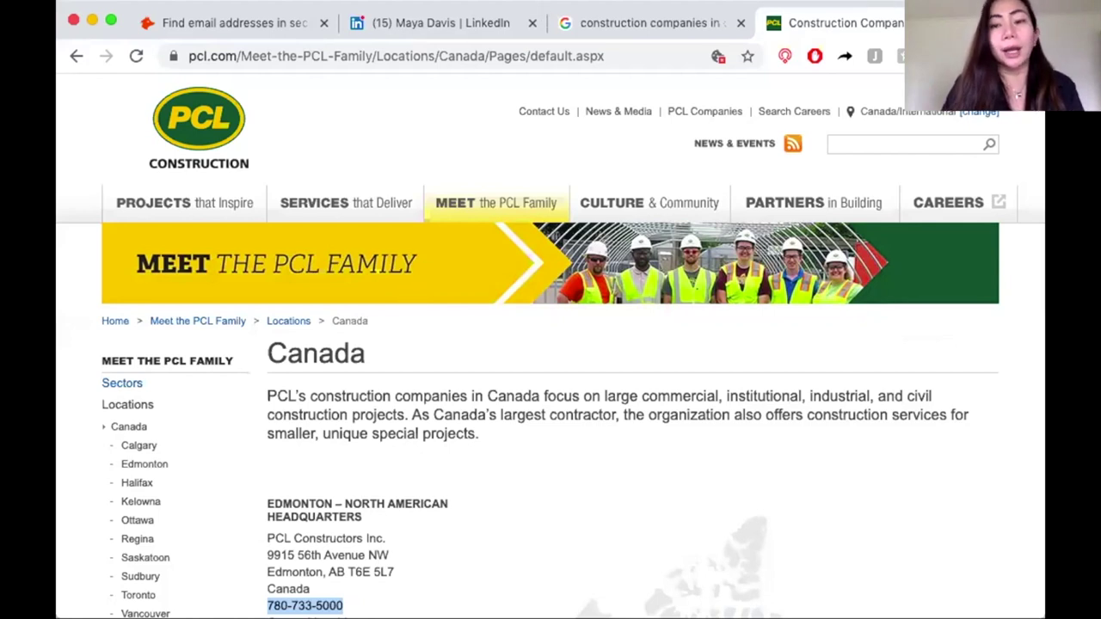
pyautogui.moveTo(652, 222)
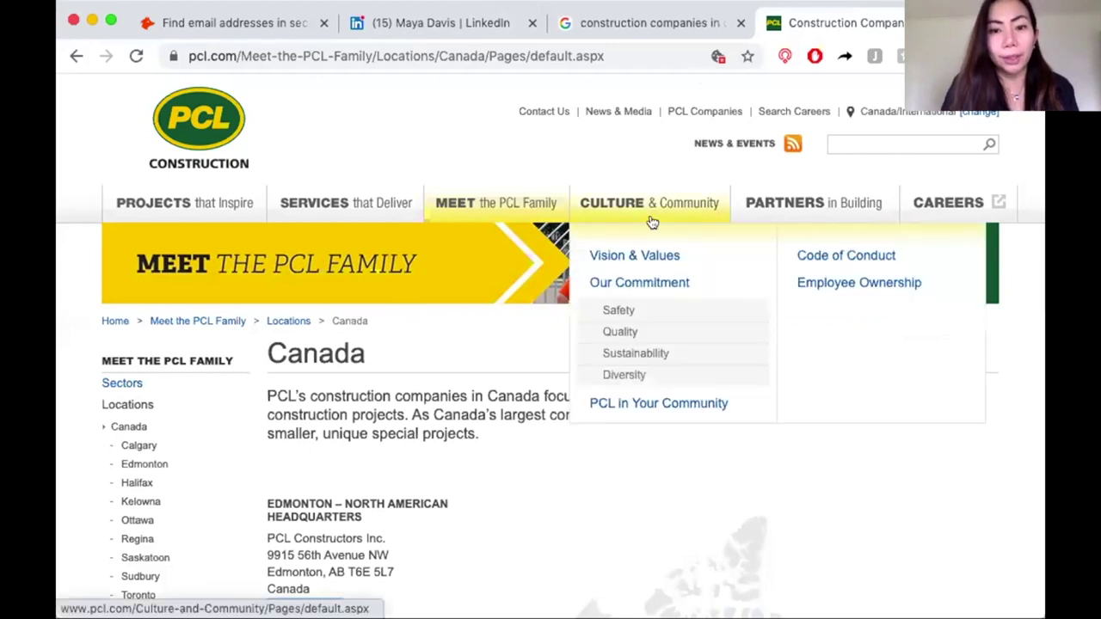
pyautogui.moveTo(520, 214)
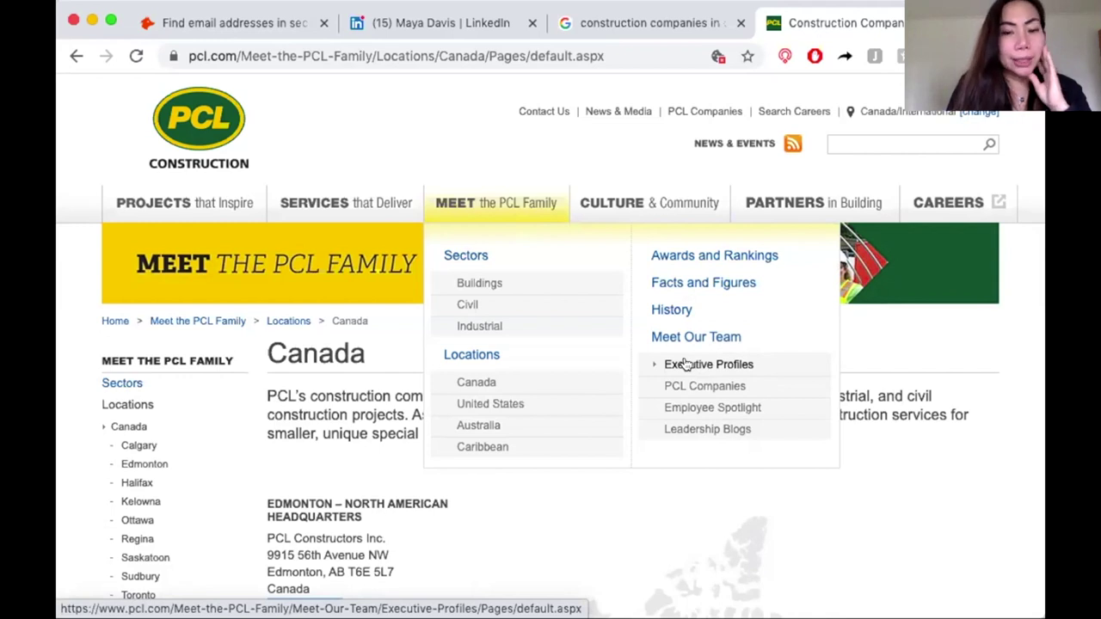
pyautogui.click(685, 364)
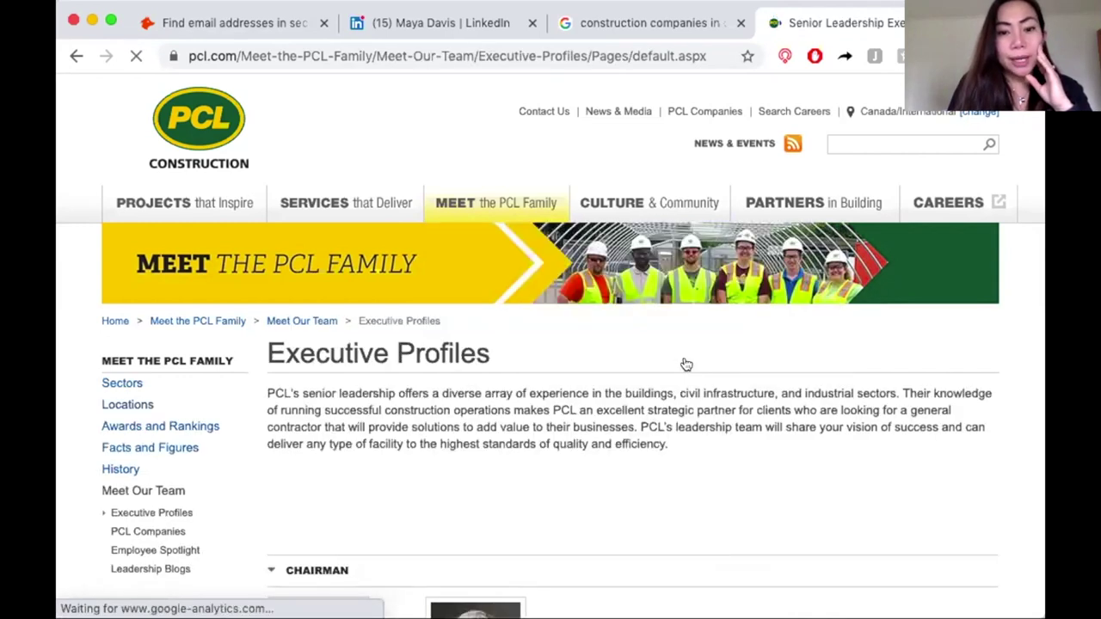
# Scroll through the Chairman, Vice Chairman and Office of the CEO sections of Executive Profiles.
pyautogui.scroll(-3, 687, 377)
pyautogui.scroll(-4, 688, 381)
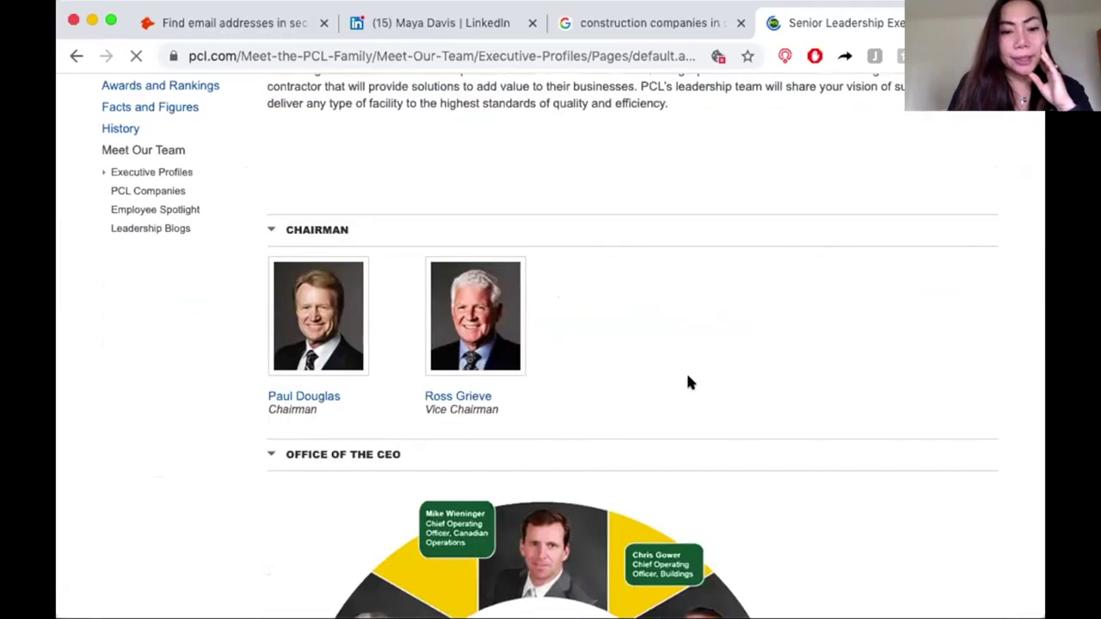
pyautogui.scroll(-4, 688, 380)
pyautogui.scroll(2, 688, 382)
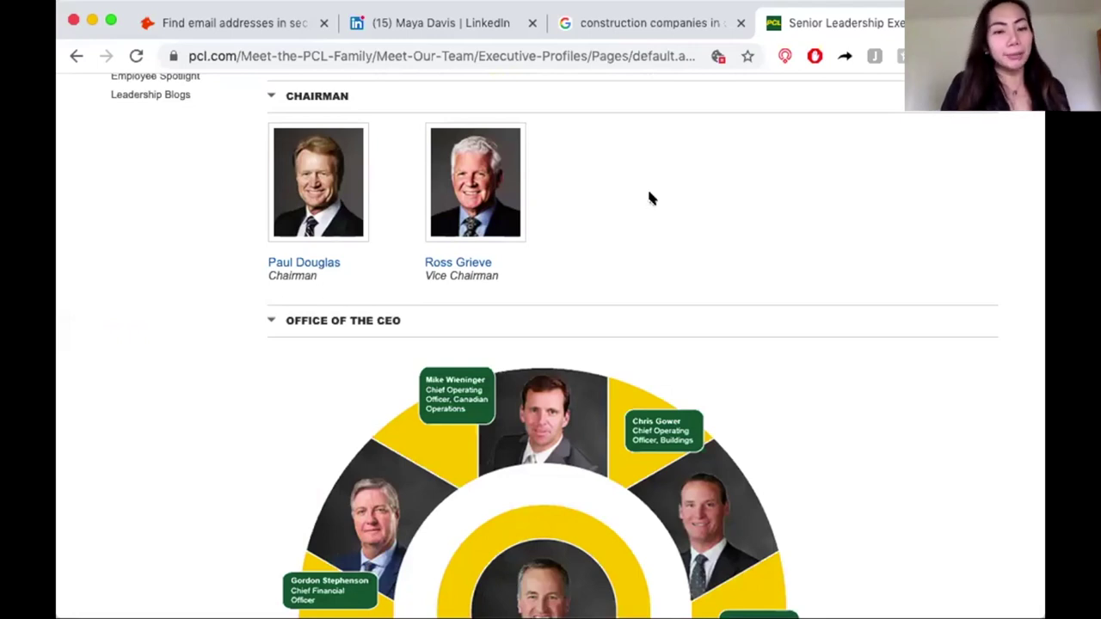
pyautogui.scroll(-2, 645, 256)
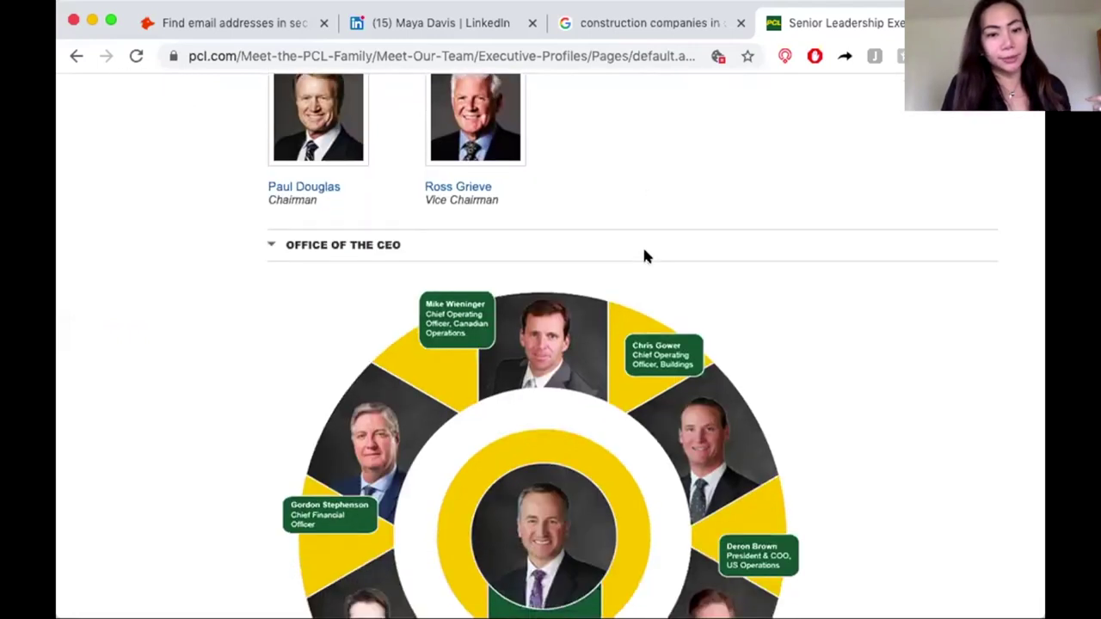
pyautogui.scroll(3, 646, 256)
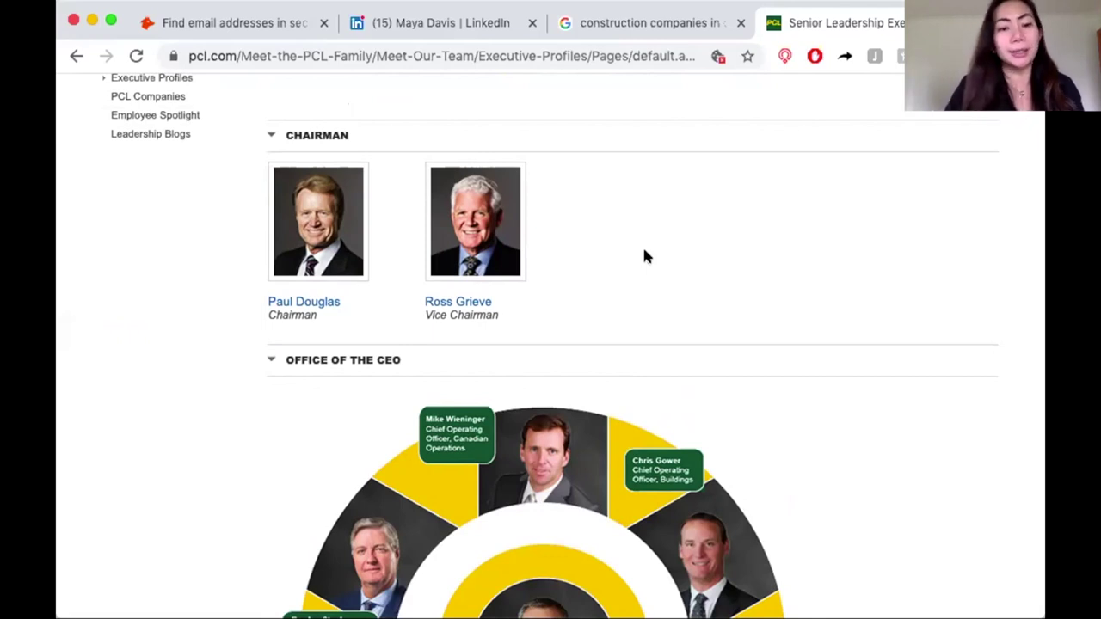
pyautogui.scroll(-3, 644, 255)
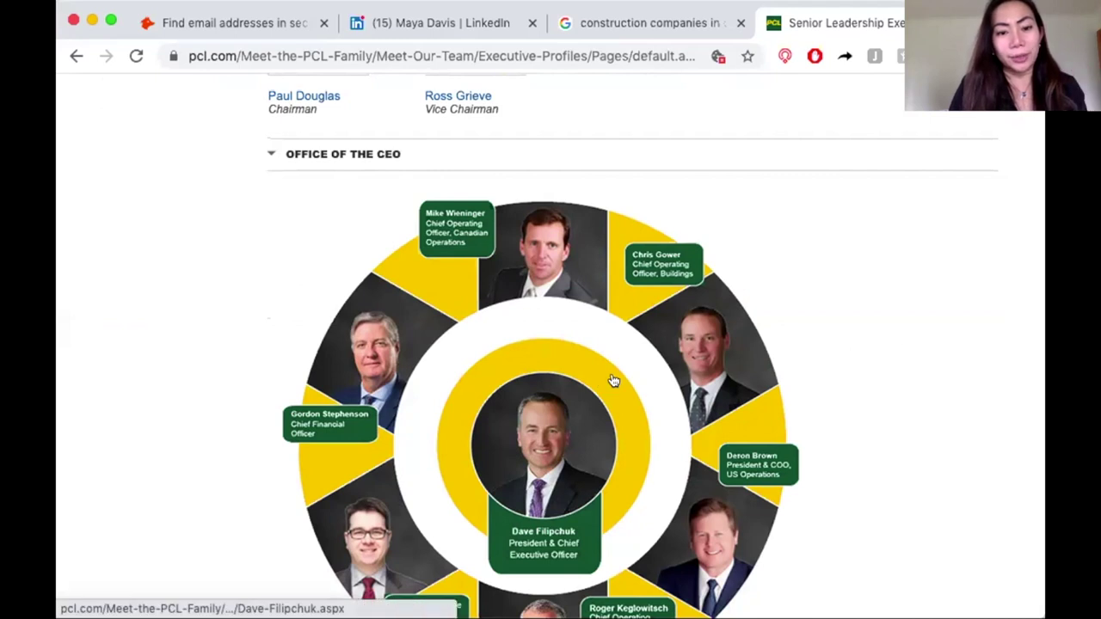
pyautogui.scroll(-1, 614, 380)
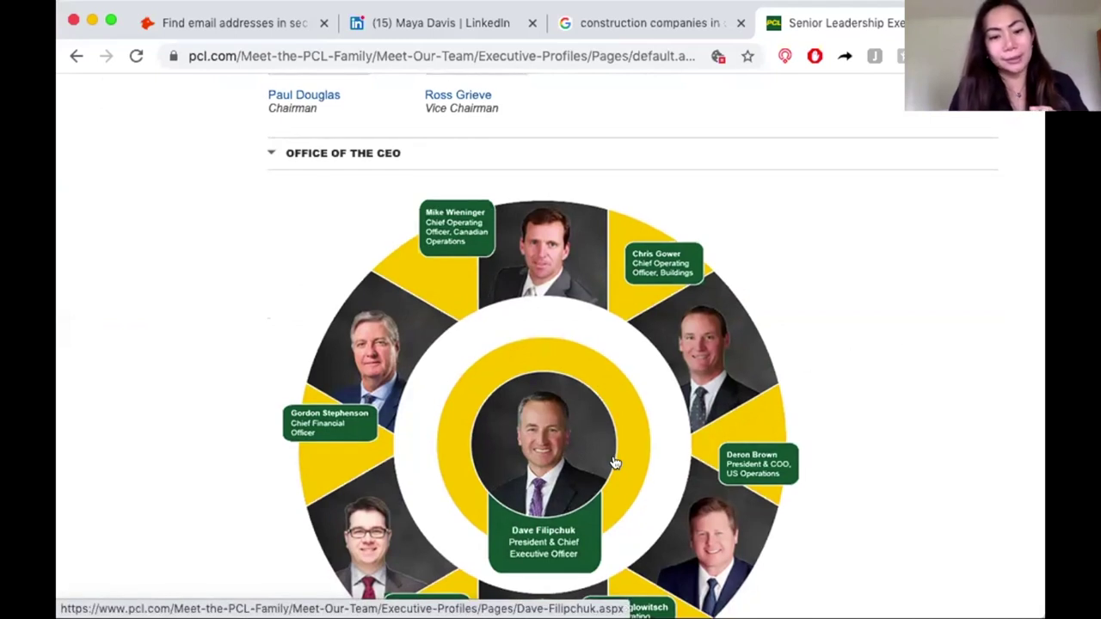
pyautogui.scroll(3, 849, 292)
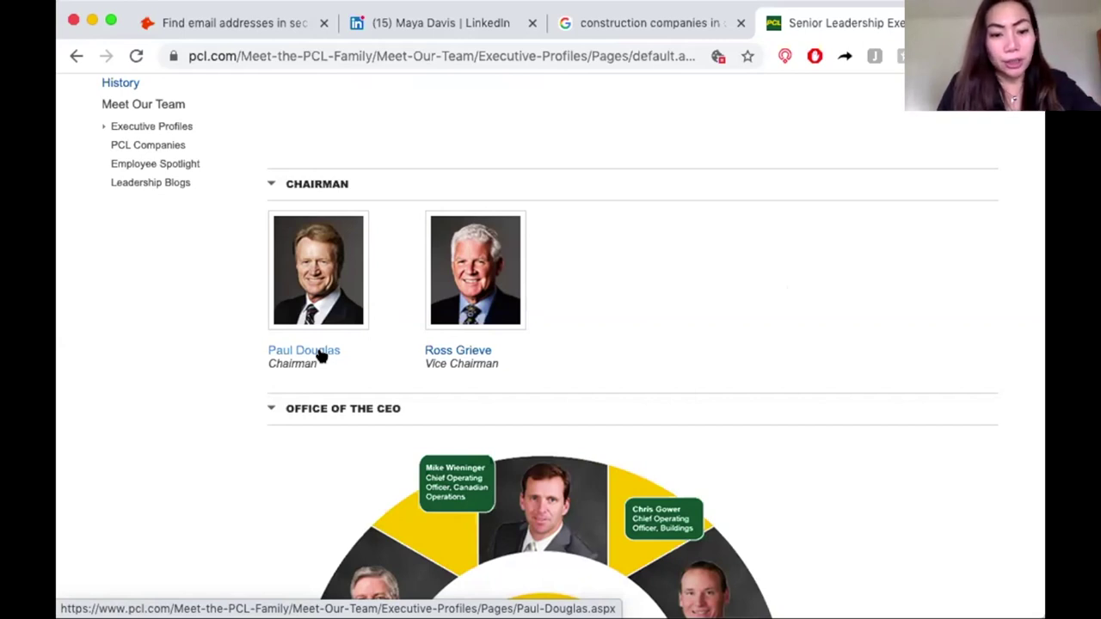
# Follow the name link under the Chairman heading to his biography page.
pyautogui.click(321, 354)
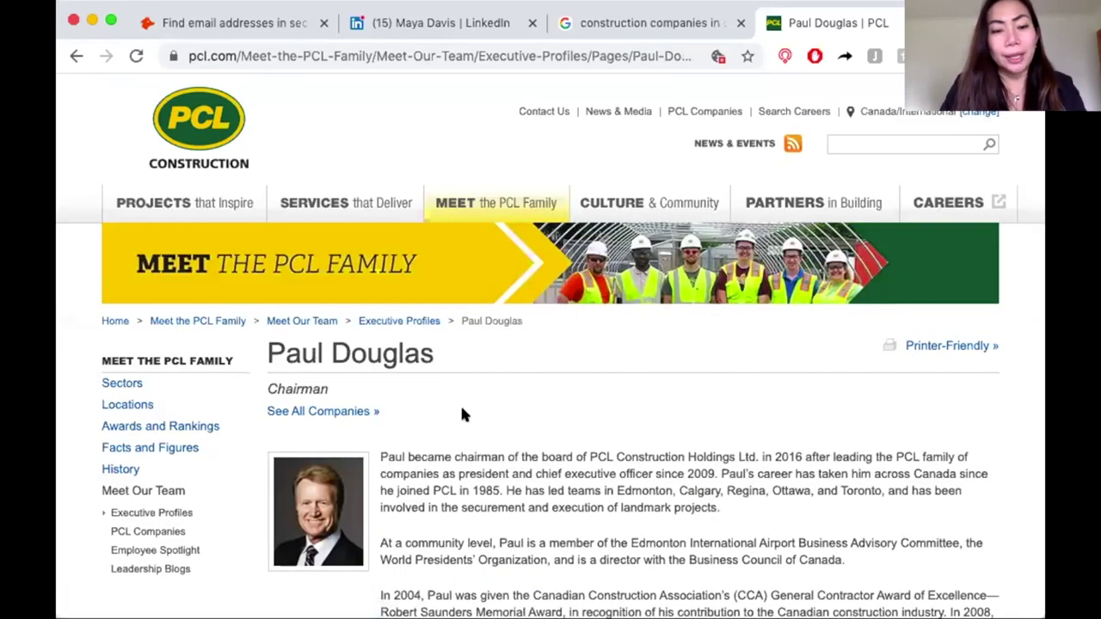
# Scroll down the chairman's biography to the footer and back up to the heading.
pyautogui.scroll(-3, 531, 457)
pyautogui.scroll(-3, 531, 456)
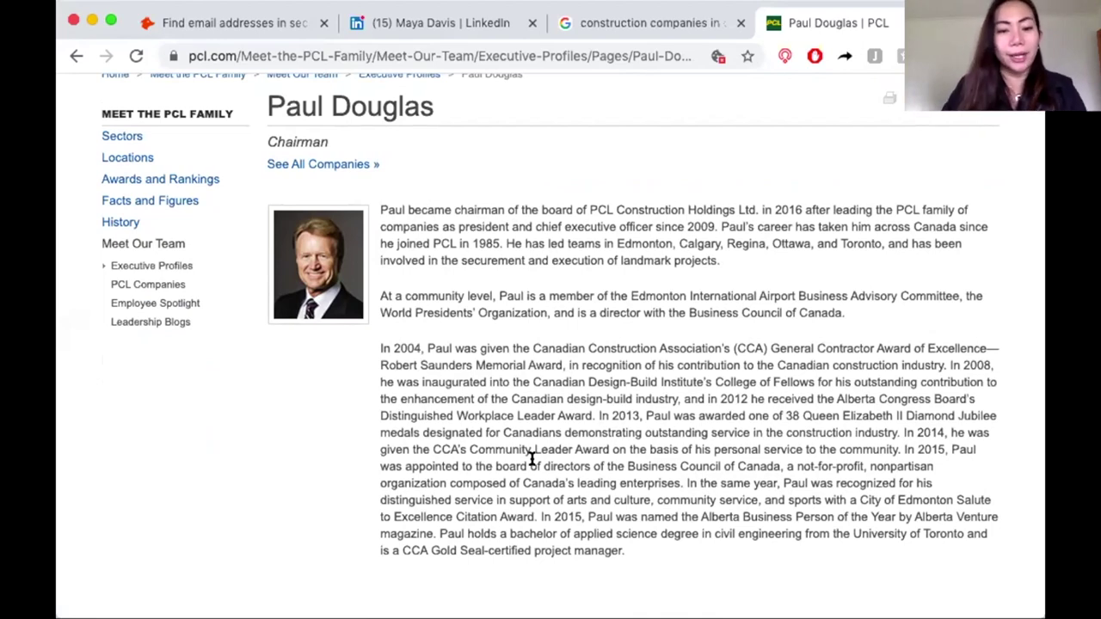
pyautogui.scroll(-5, 546, 442)
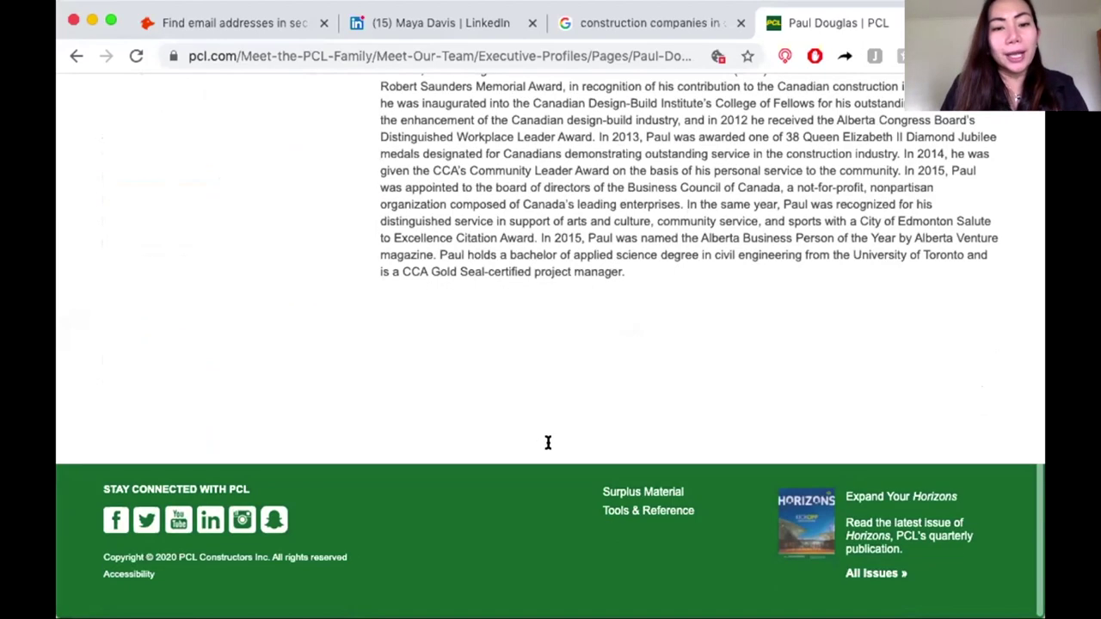
pyautogui.scroll(3, 545, 437)
pyautogui.scroll(2, 495, 301)
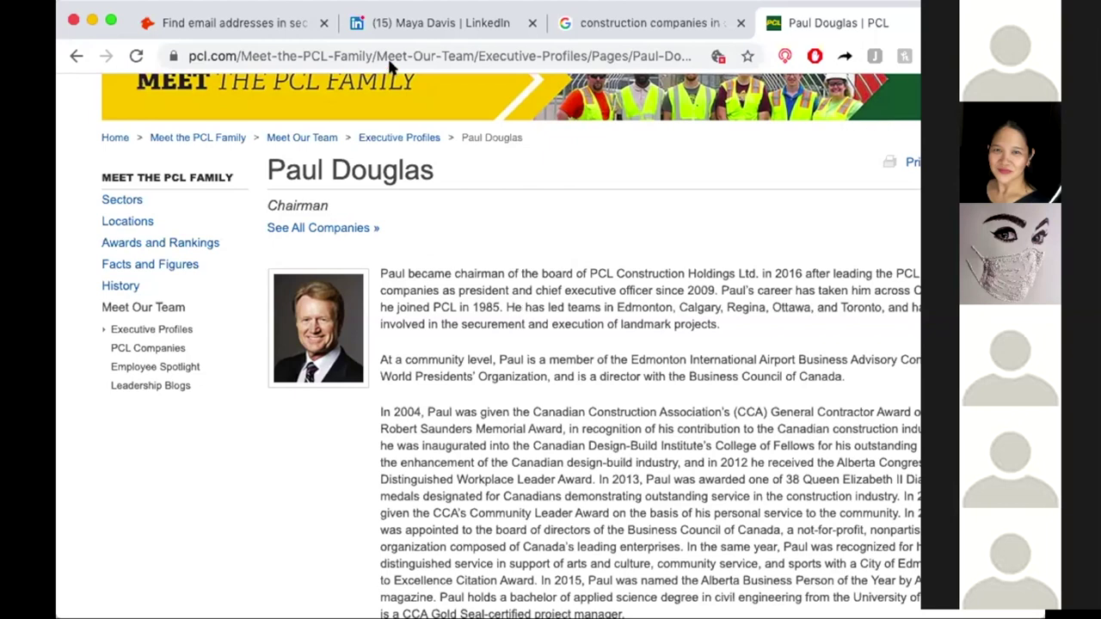
# Bring up the already-open LinkedIn tab from Chrome's tab bar.
pyautogui.click(429, 26)
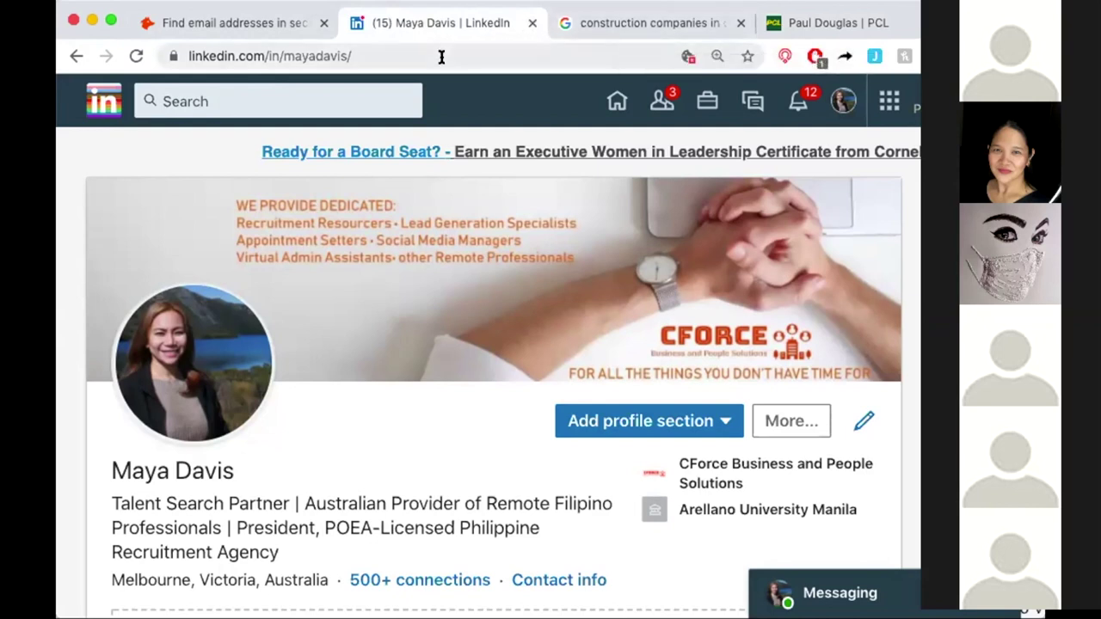
# Search LinkedIn for the chairman's name plus 'PCL' and open the Chairman at PCL Construction result.
pyautogui.click(329, 98)
pyautogui.write('PAUL DO')
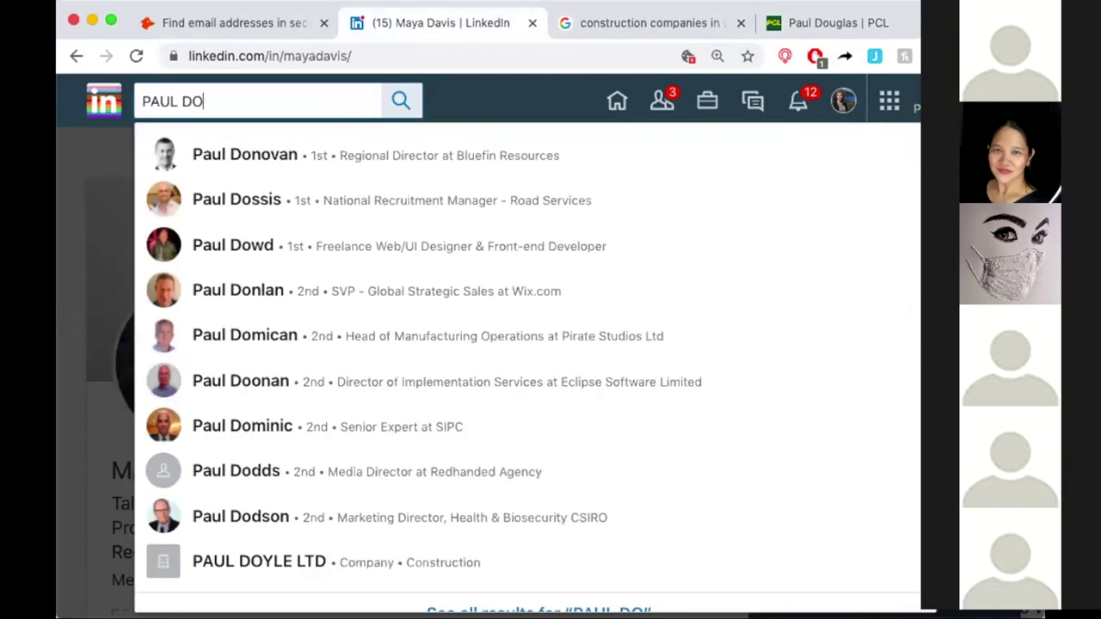
pyautogui.write('CU')
pyautogui.press('BackSpace')
pyautogui.press('BackSpace')
pyautogui.write('UGLAS')
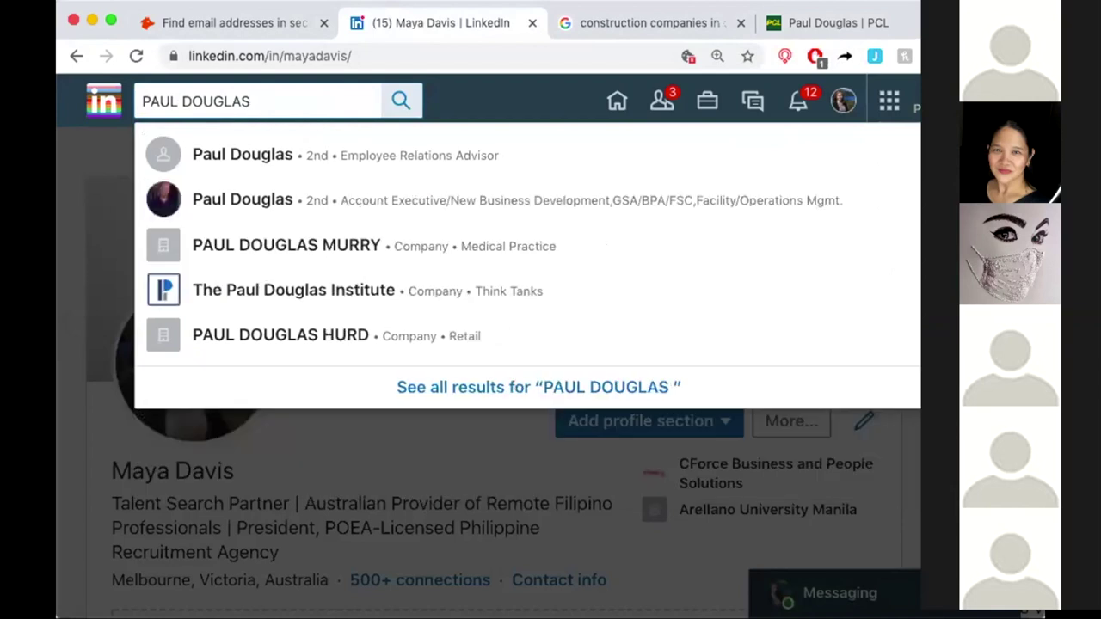
pyautogui.press('BackSpace')
pyautogui.write(',')
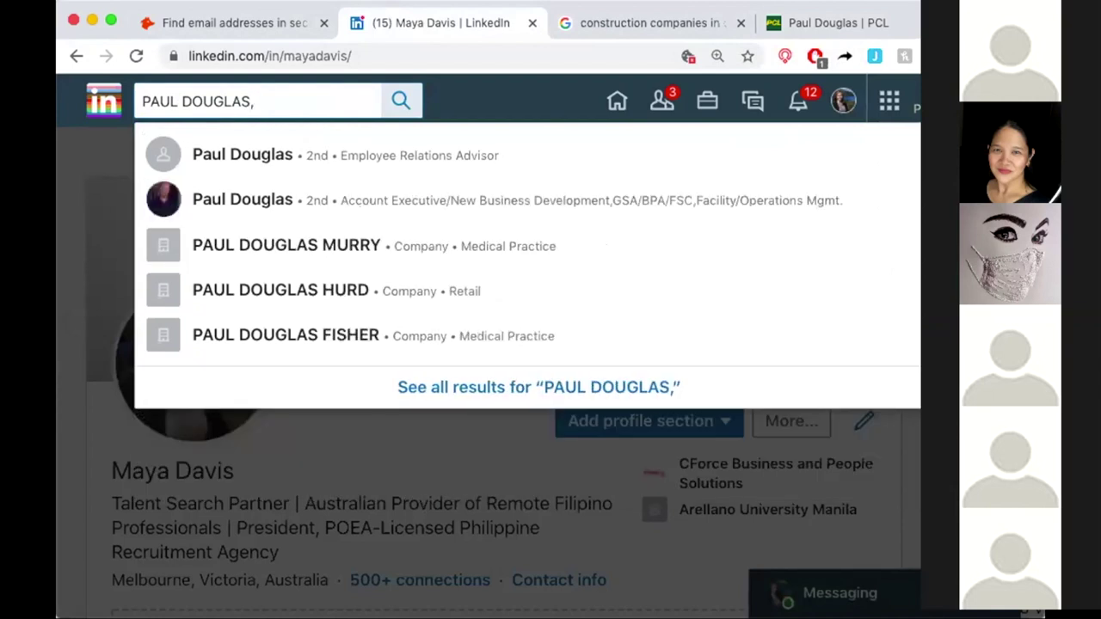
pyautogui.write(' PCL')
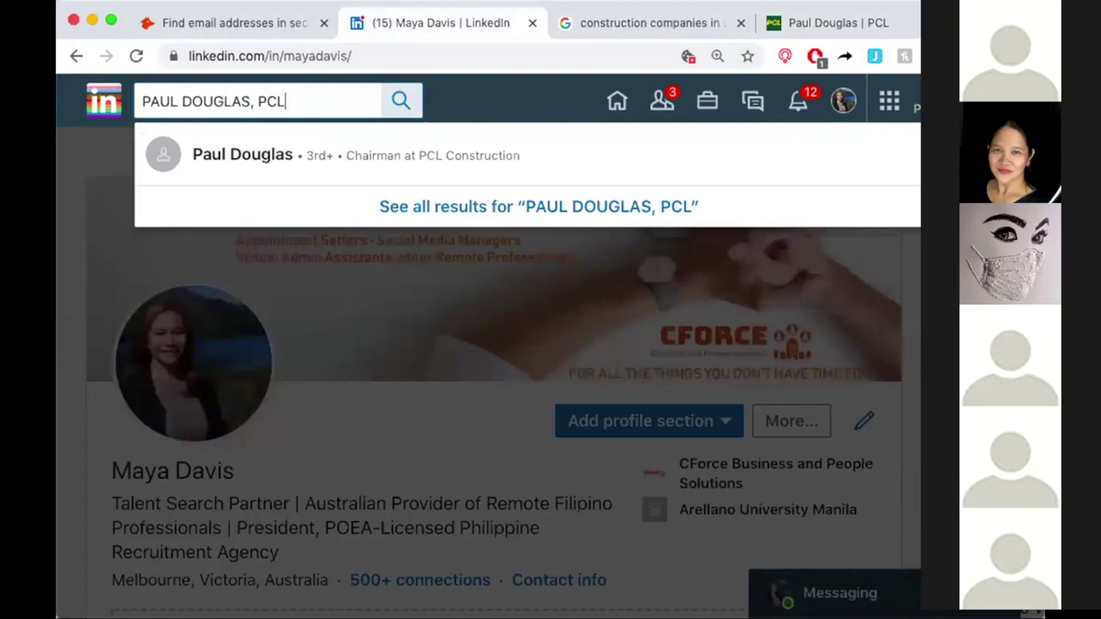
pyautogui.click(360, 151)
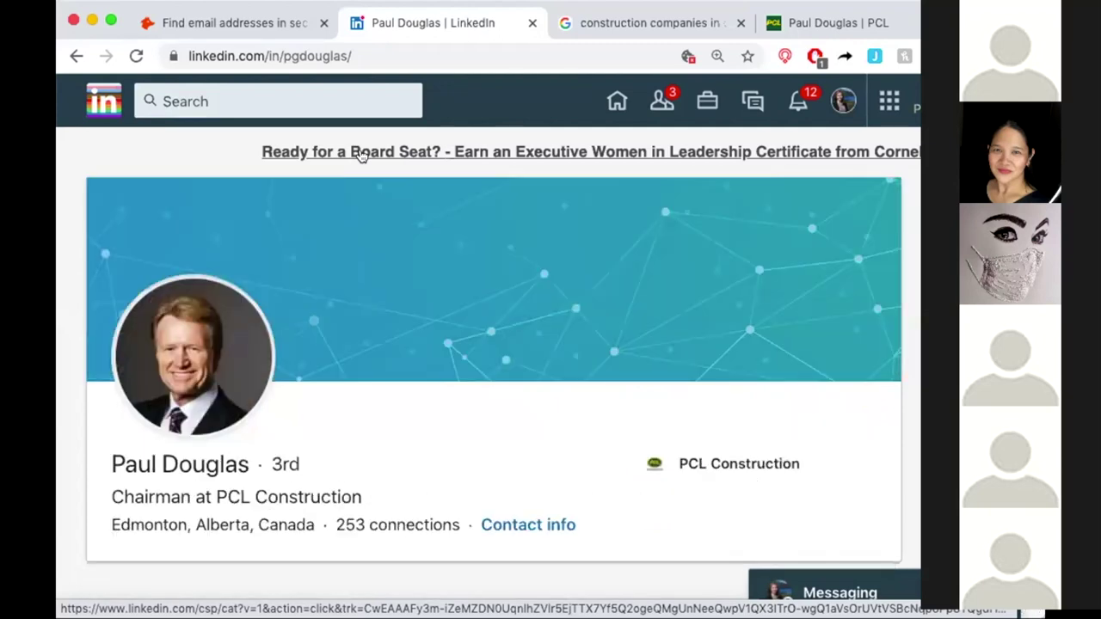
# Verify the Chairman role reads Present in Experience, then select the chairman's name at the top.
pyautogui.scroll(-3, 386, 327)
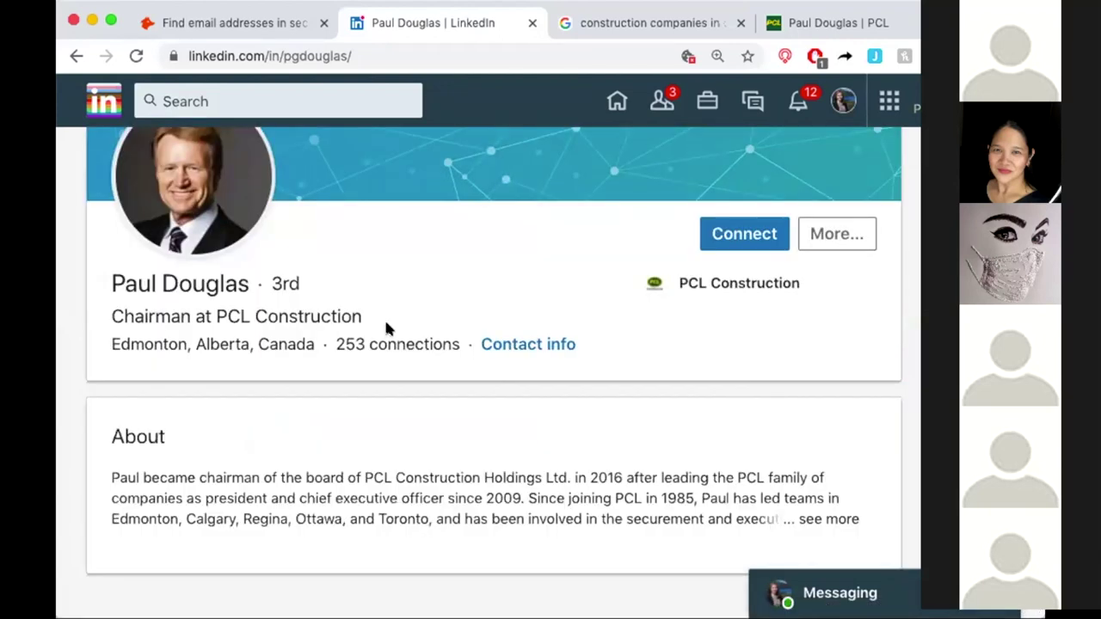
pyautogui.scroll(-3, 386, 327)
pyautogui.scroll(-2, 386, 327)
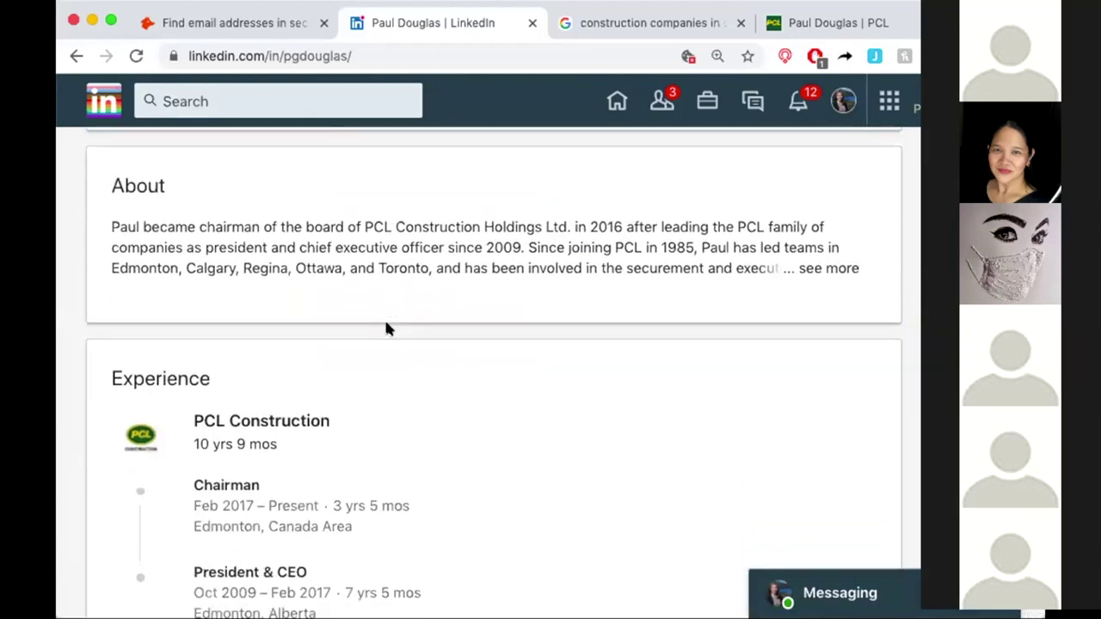
pyautogui.scroll(-1, 386, 327)
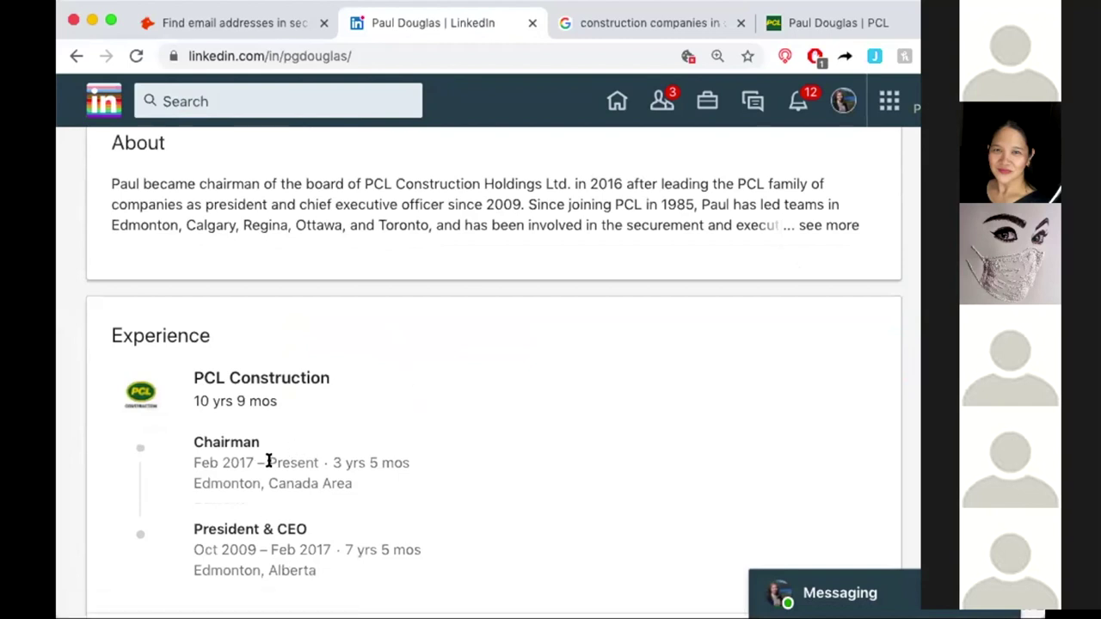
pyautogui.moveTo(269, 462); pyautogui.dragTo(320, 460)
pyautogui.click(453, 475)
pyautogui.scroll(5, 471, 437)
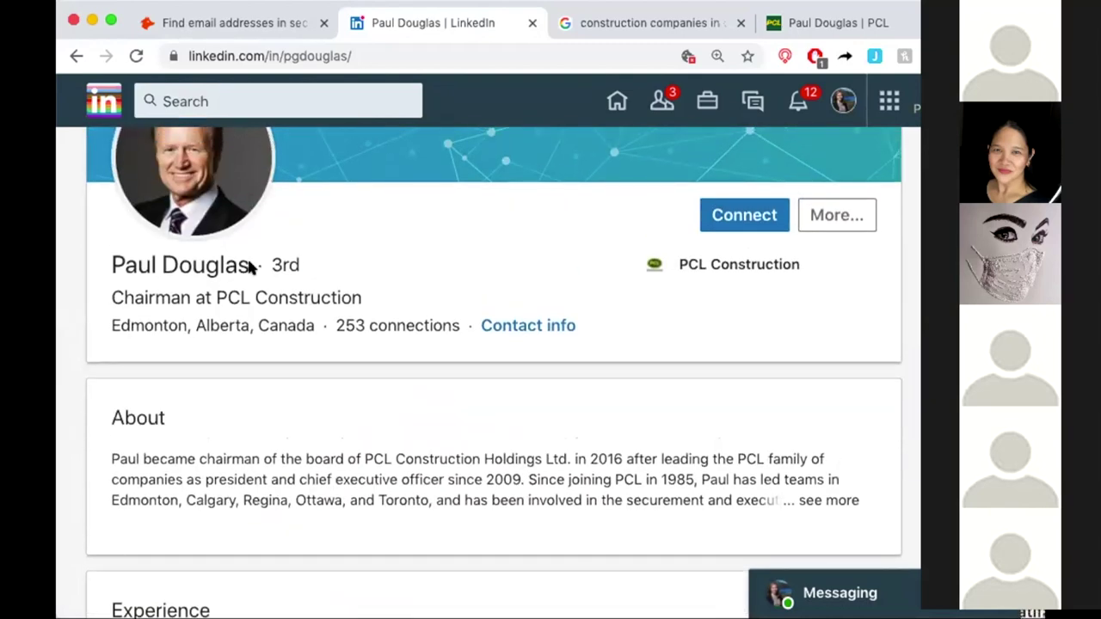
pyautogui.moveTo(255, 267); pyautogui.dragTo(111, 255)
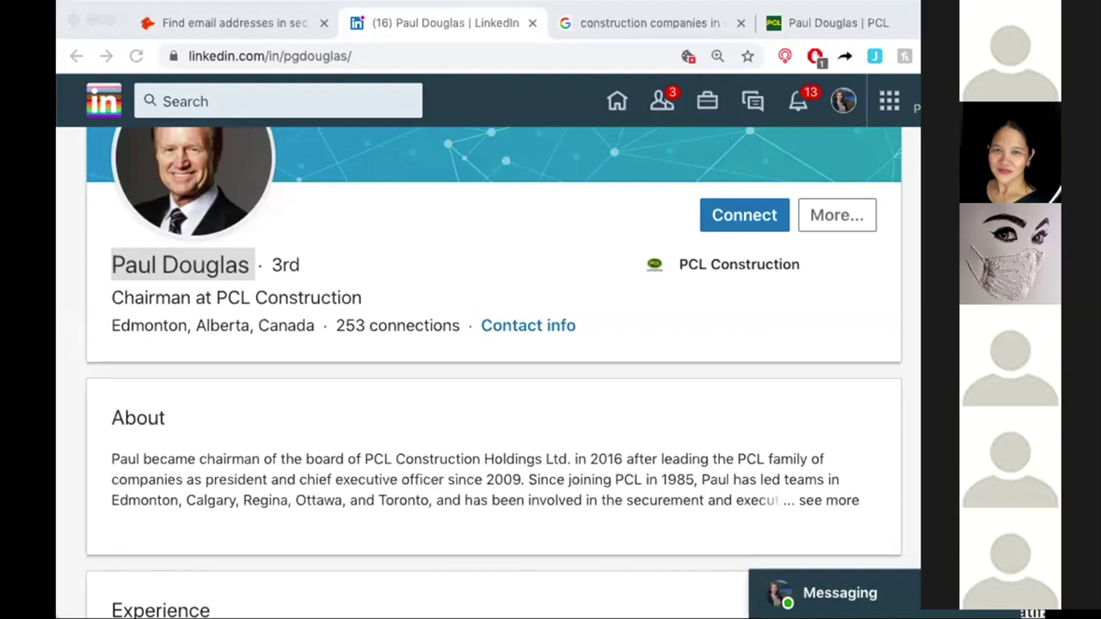
# Bring the browser with the chairman's LinkedIn profile back into focus.
pyautogui.click(672, 239)
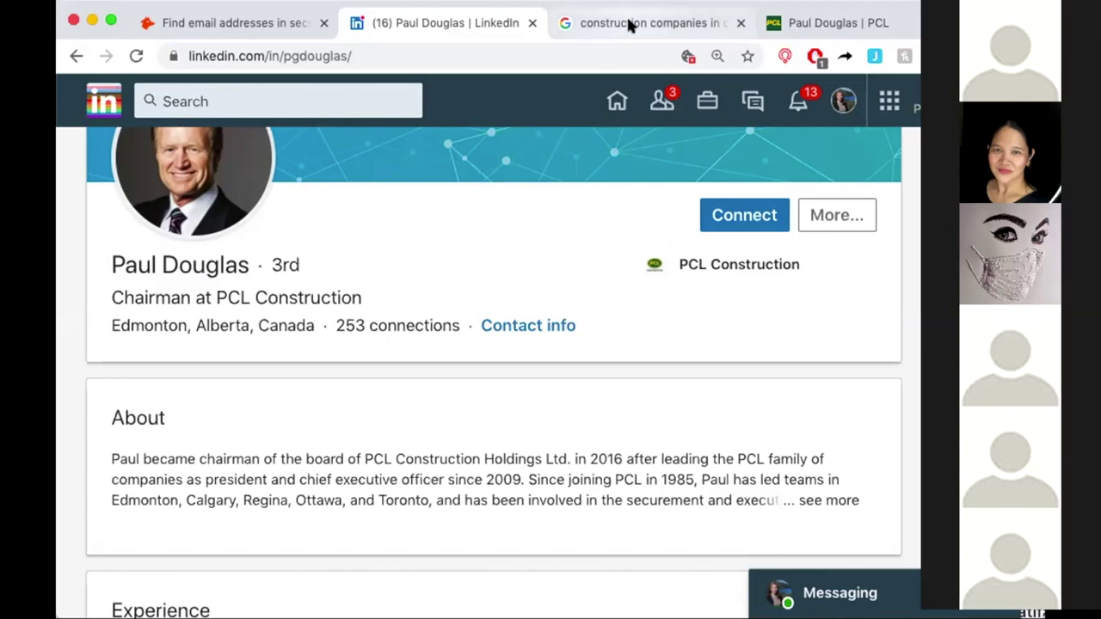
# Look over the chairman's PCL executive profile and the construction companies search results.
pyautogui.click(811, 23)
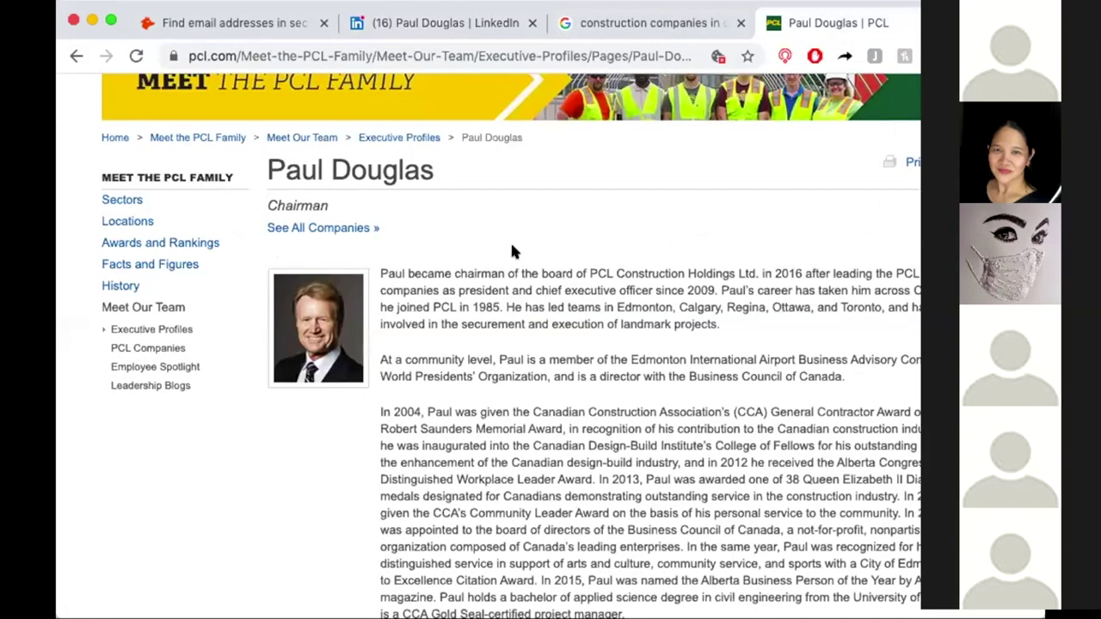
pyautogui.click(649, 26)
pyautogui.click(823, 25)
# Search Google in a new tab for the chairman's name plus 'email, pcl.com', and open the RocketReach result.
pyautogui.press('super+t')
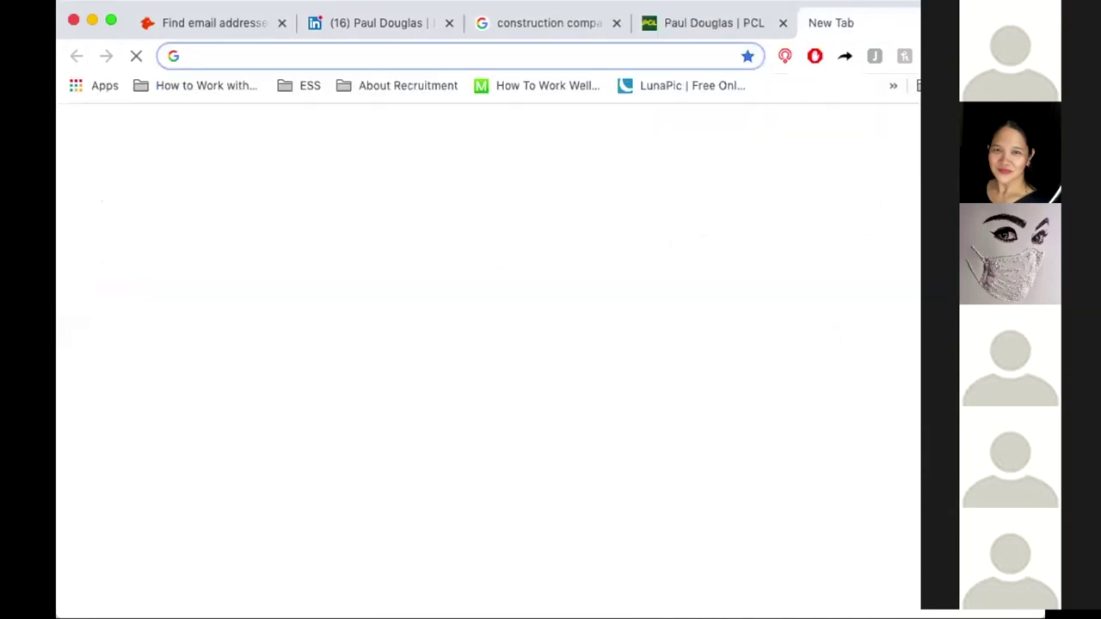
pyautogui.click(443, 56)
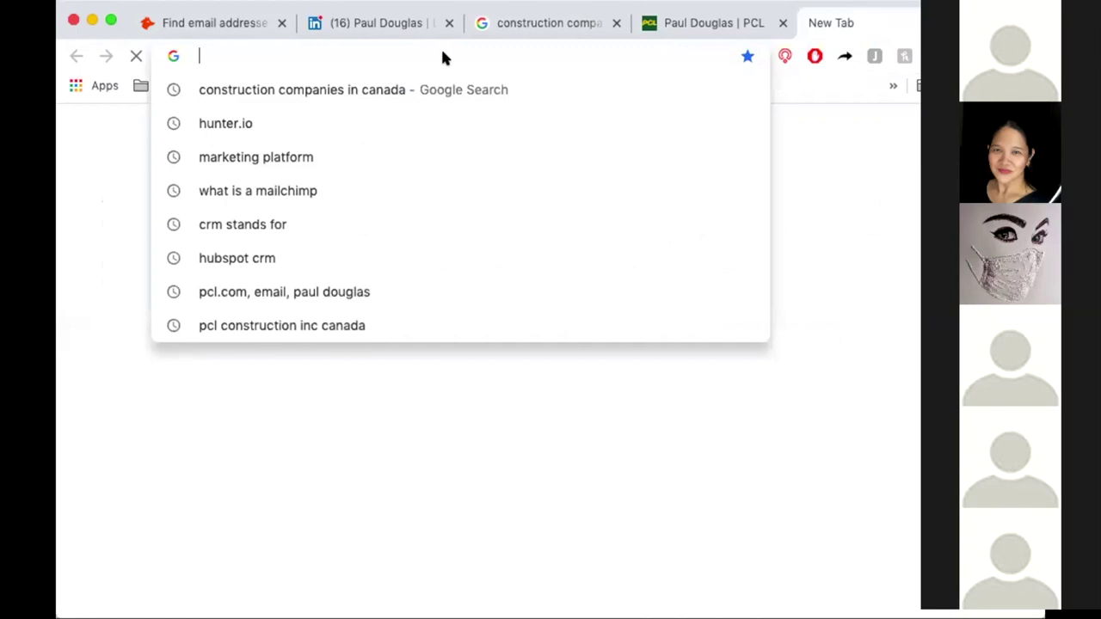
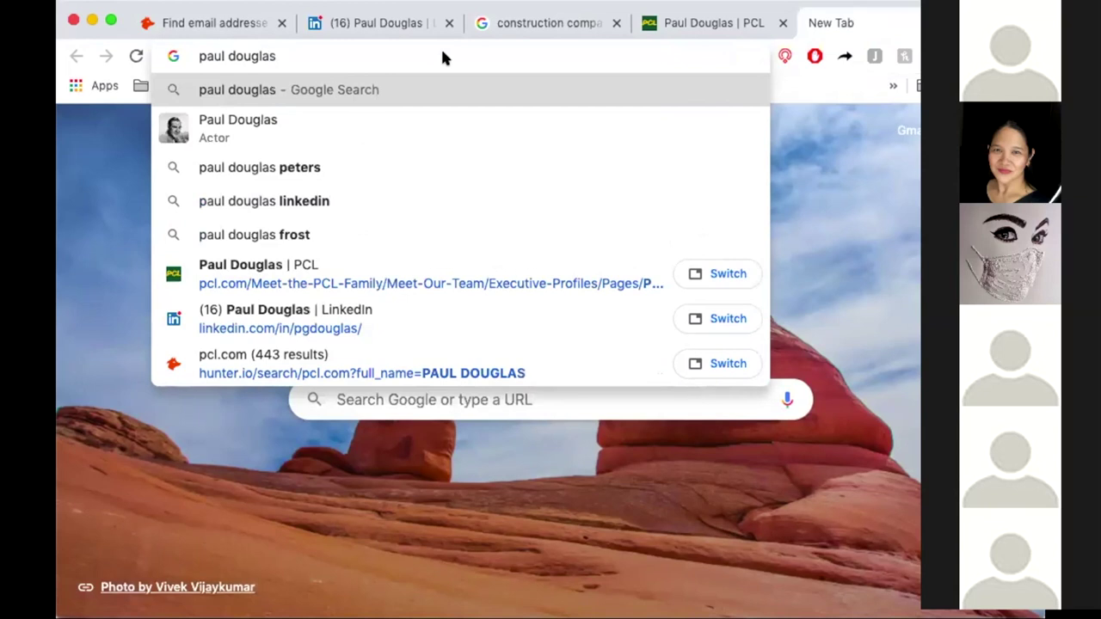
pyautogui.write(',')
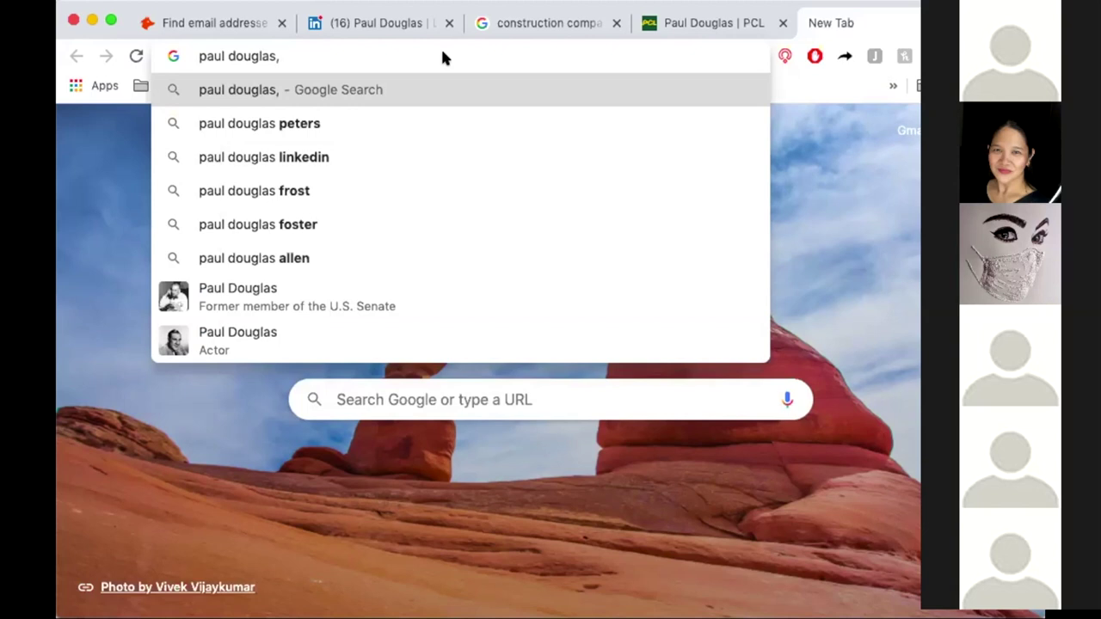
pyautogui.write('emai')
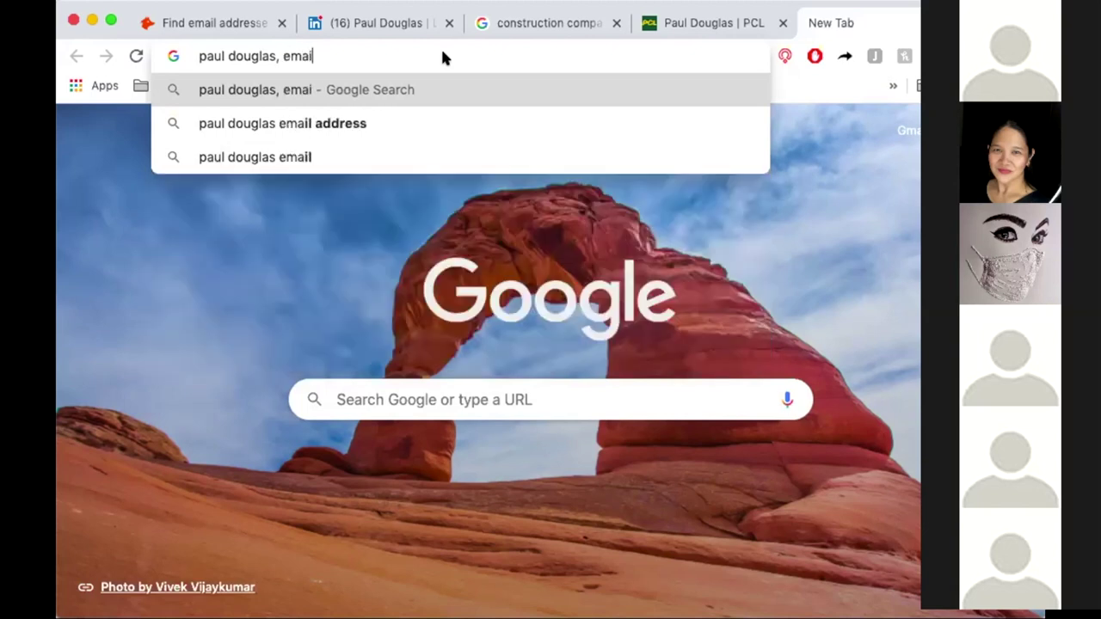
pyautogui.write('l, p')
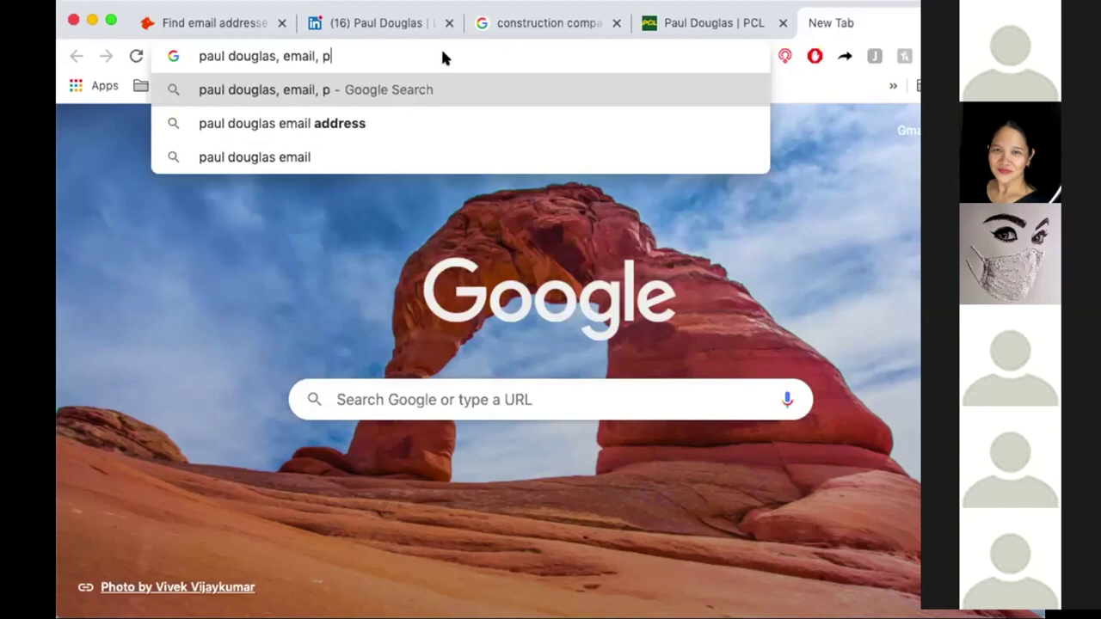
pyautogui.write('cl.com')
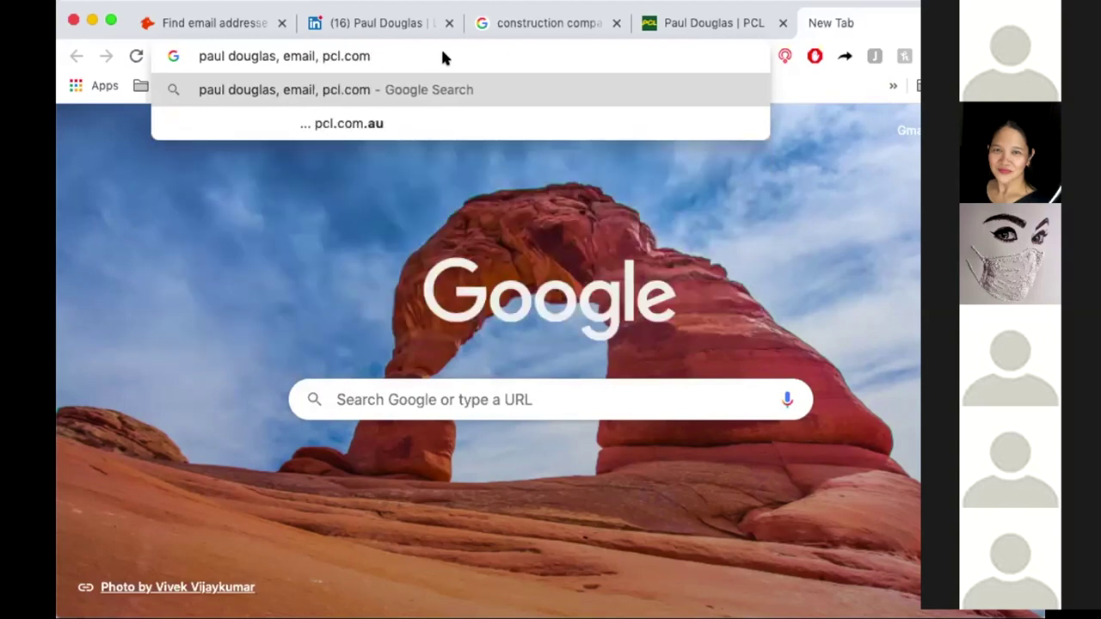
pyautogui.press('Return')
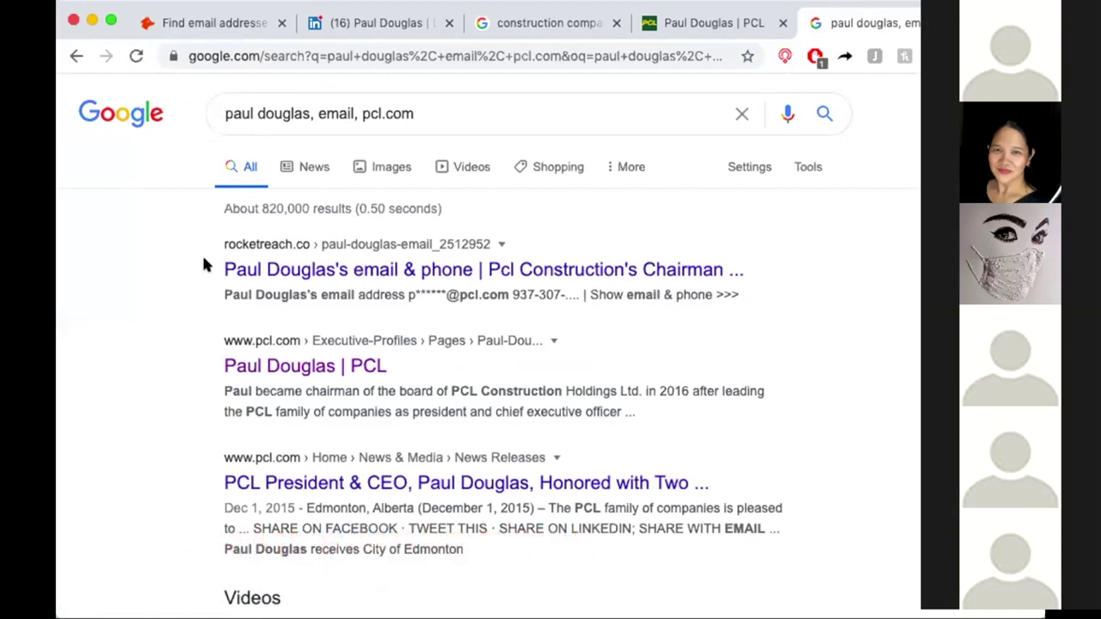
pyautogui.click(269, 269)
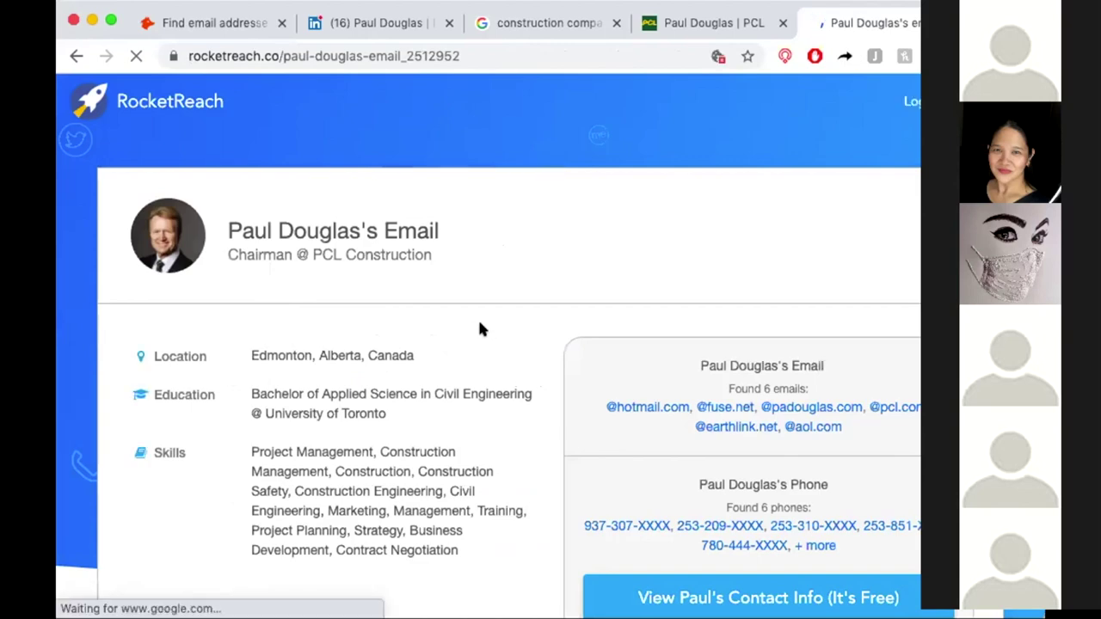
# Request the chairman's free contact info on RocketReach, hit the sign-up wall, and switch to Hunter.io.
pyautogui.scroll(-3, 477, 317)
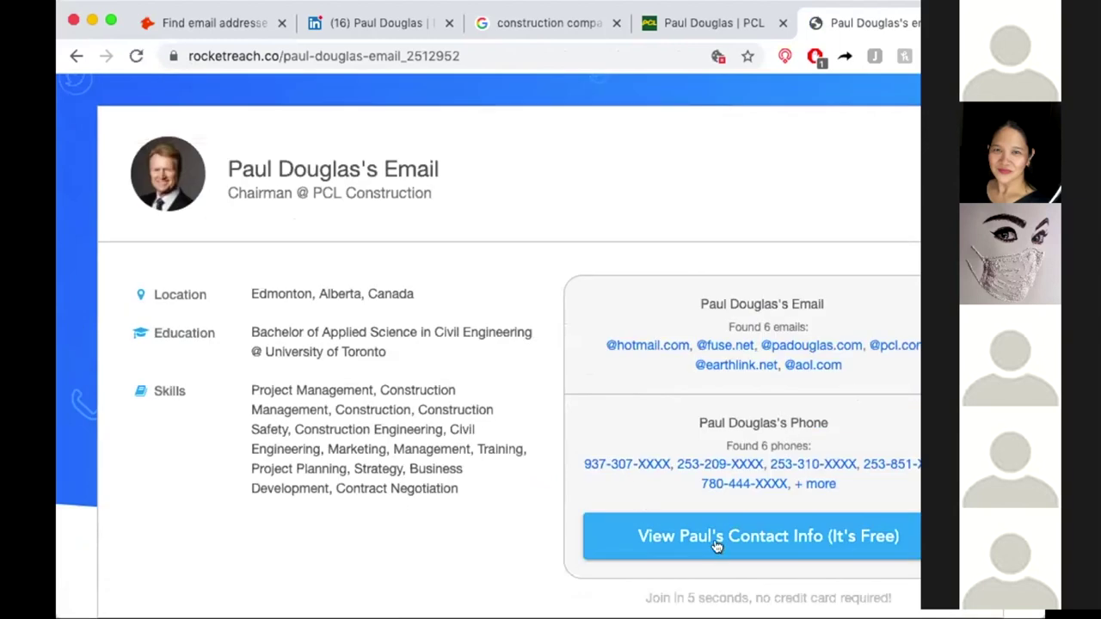
pyautogui.click(725, 537)
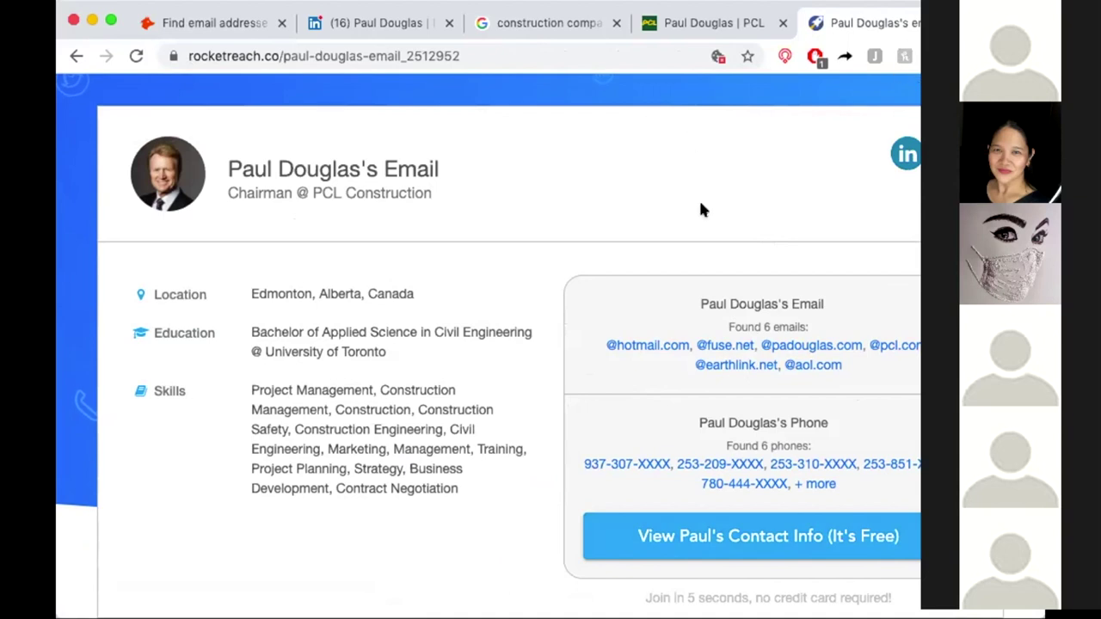
pyautogui.scroll(-2, 701, 208)
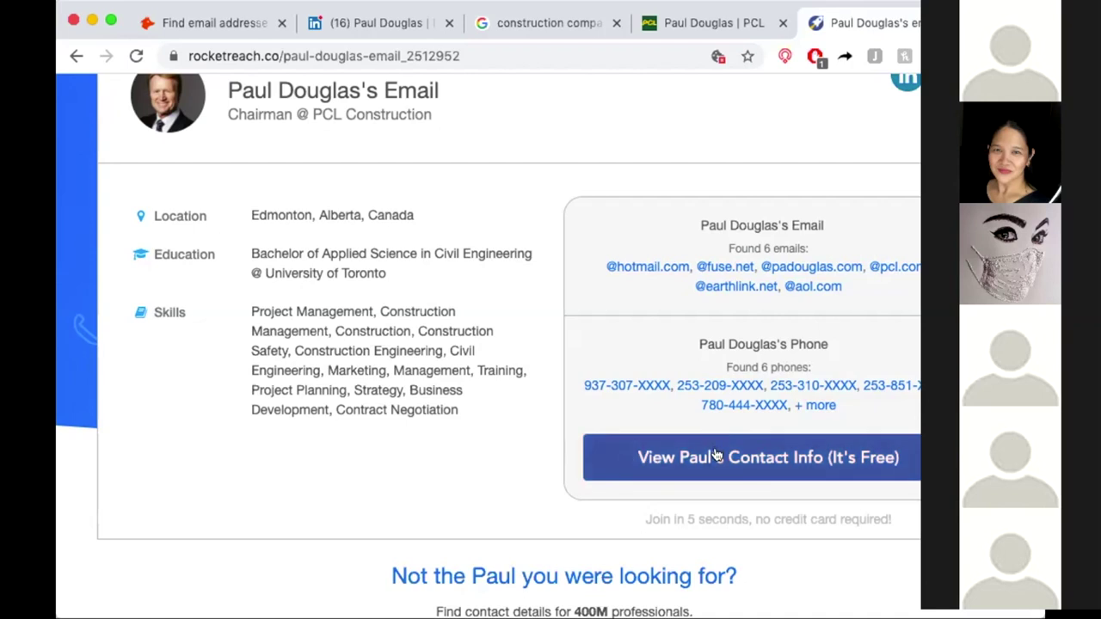
pyautogui.click(714, 456)
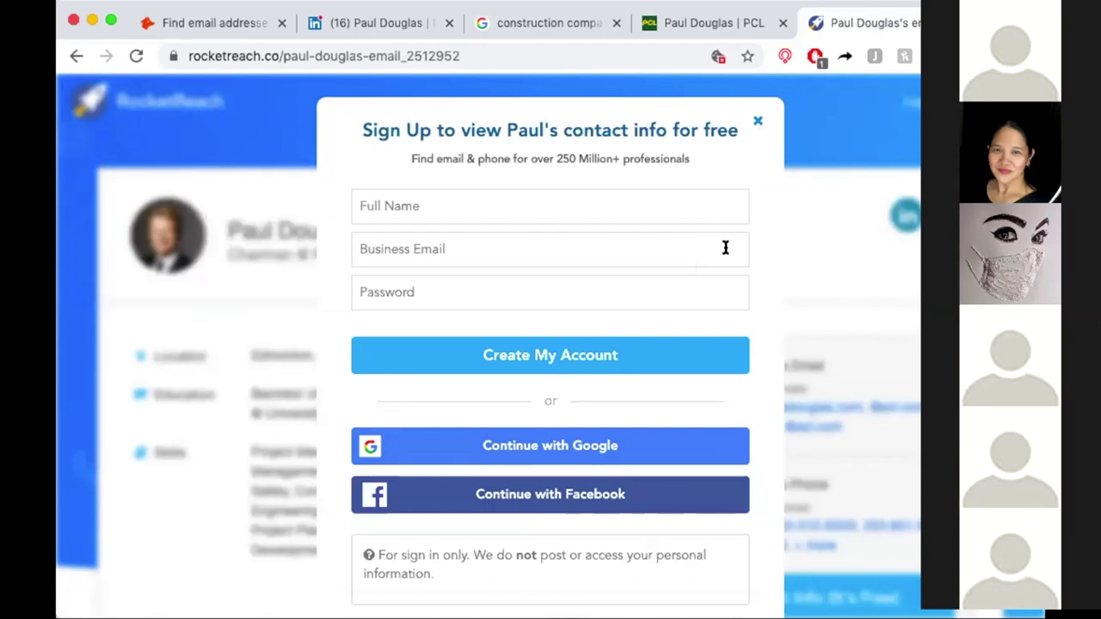
pyautogui.press('super+1')
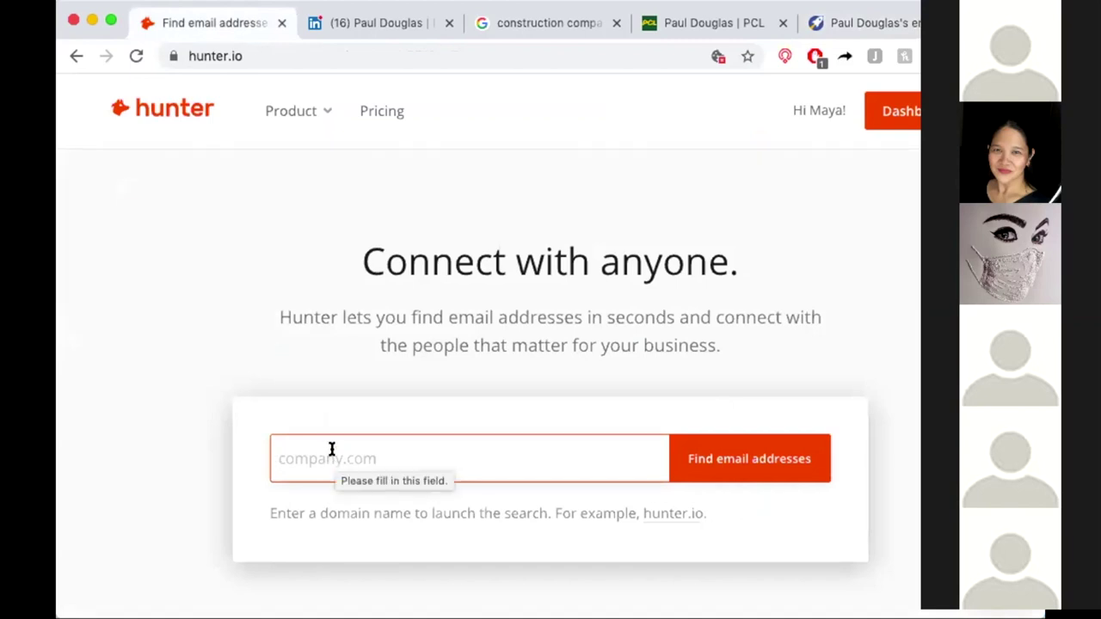
# Run a Hunter.io domain search for pcl.com and scroll through its 443 results.
pyautogui.write('pcl.com')
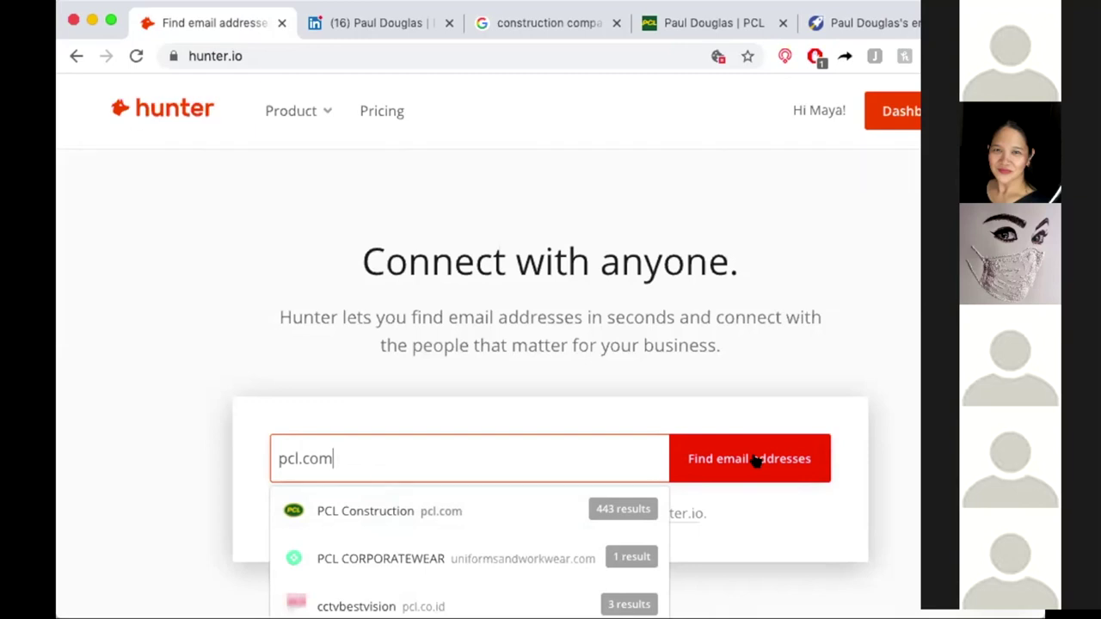
pyautogui.click(754, 460)
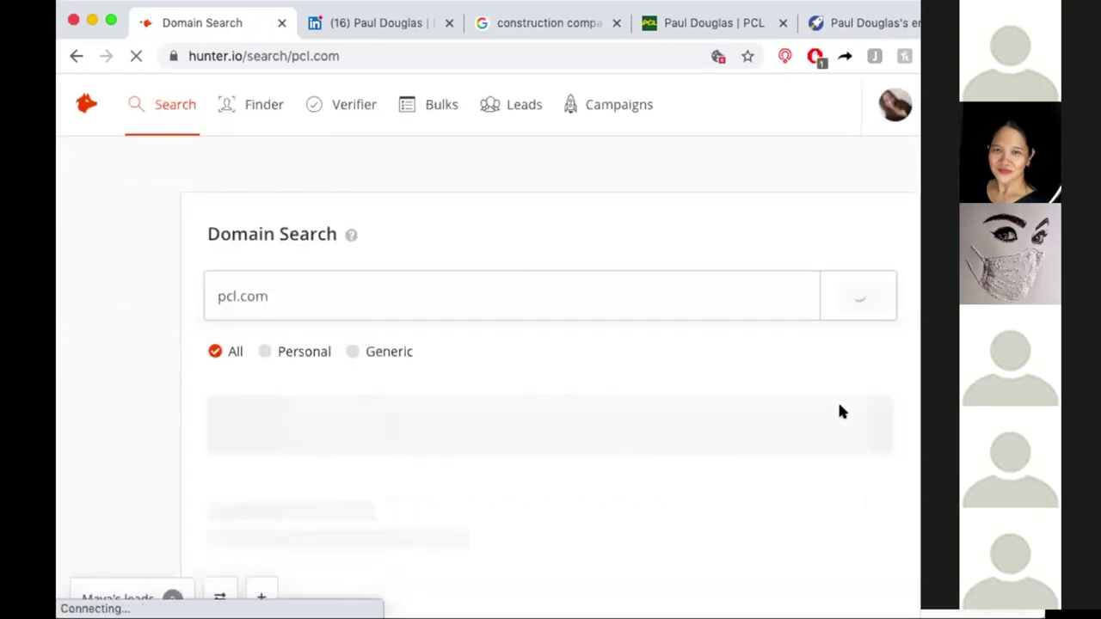
pyautogui.scroll(-3, 840, 407)
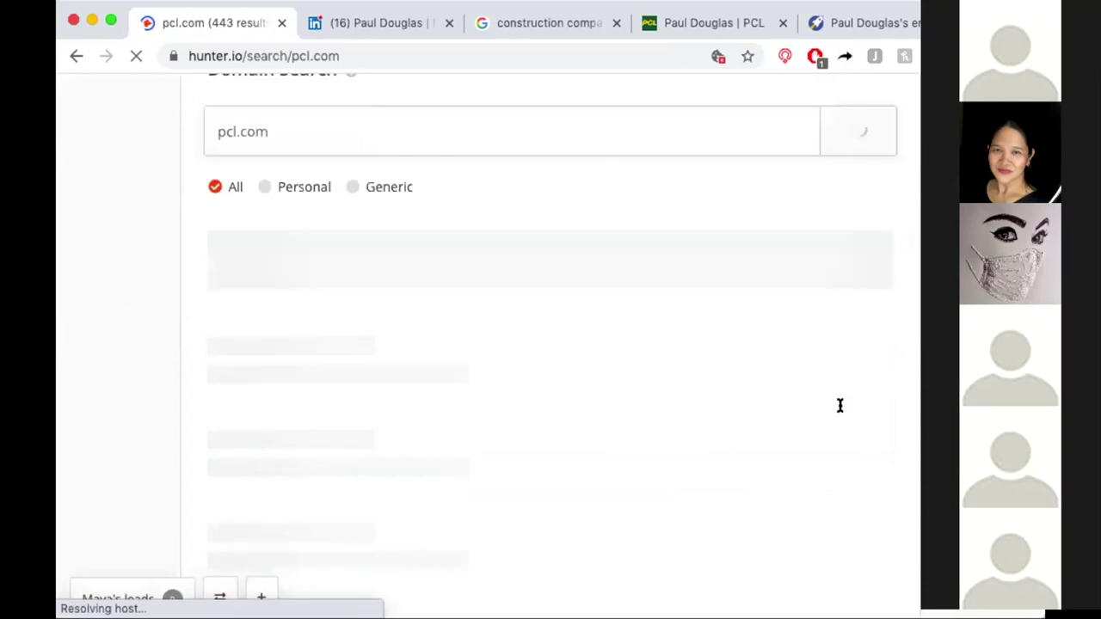
pyautogui.scroll(3, 840, 405)
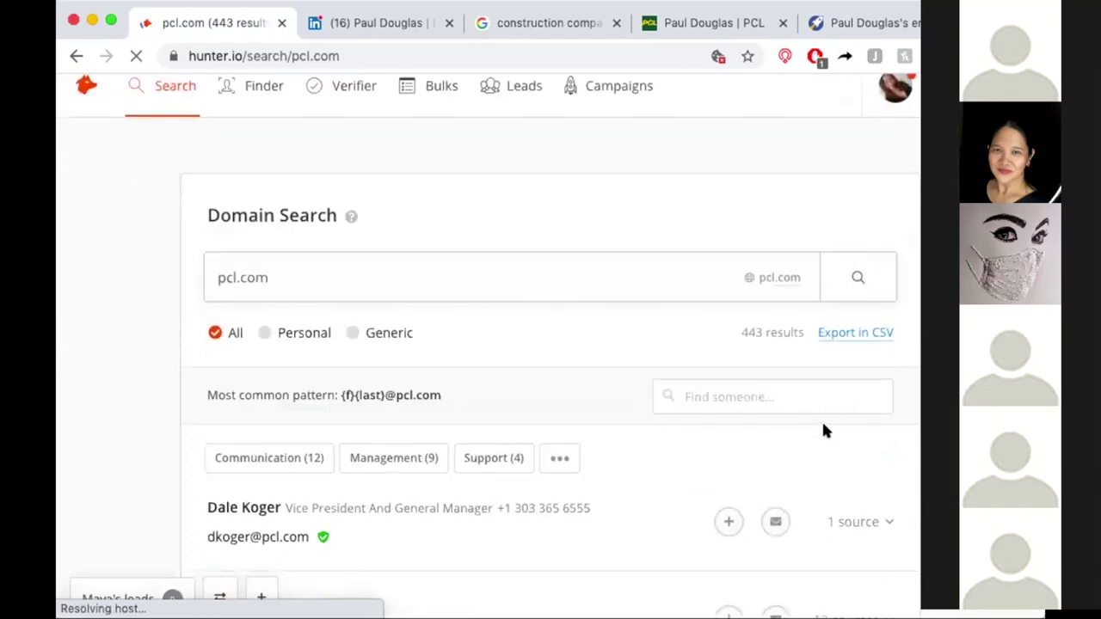
pyautogui.scroll(-1, 823, 429)
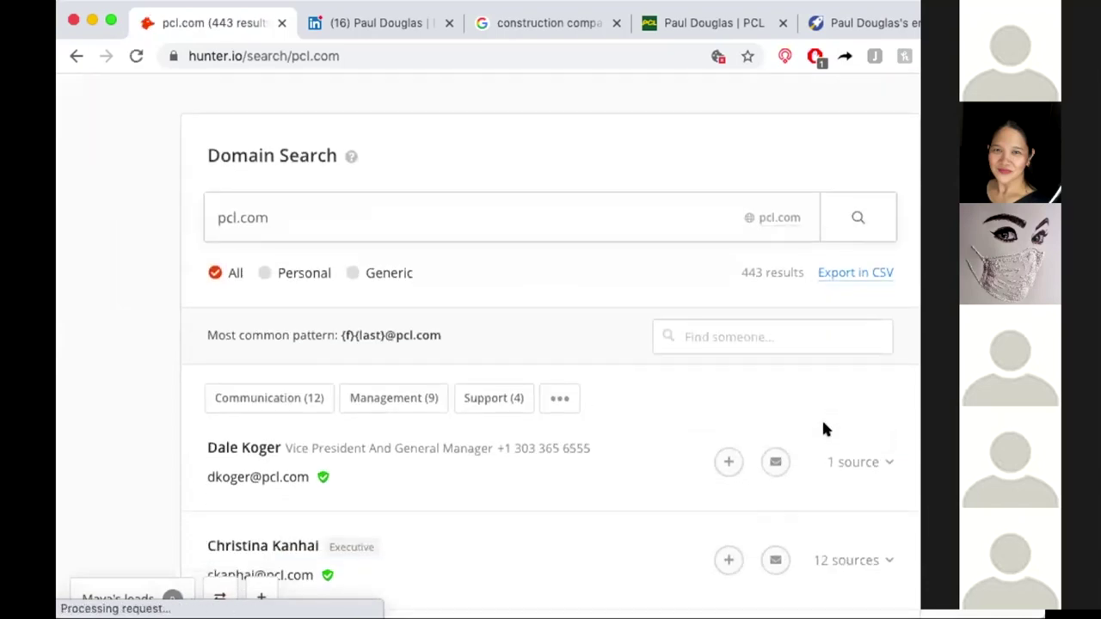
pyautogui.scroll(-1, 823, 429)
pyautogui.scroll(-2, 823, 429)
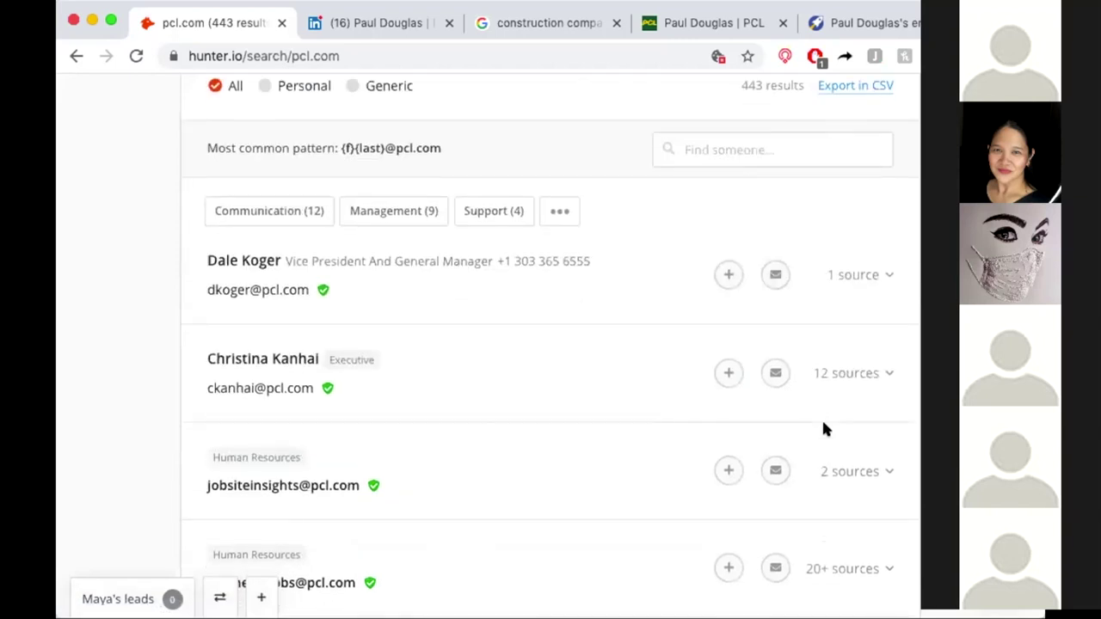
pyautogui.scroll(2, 823, 429)
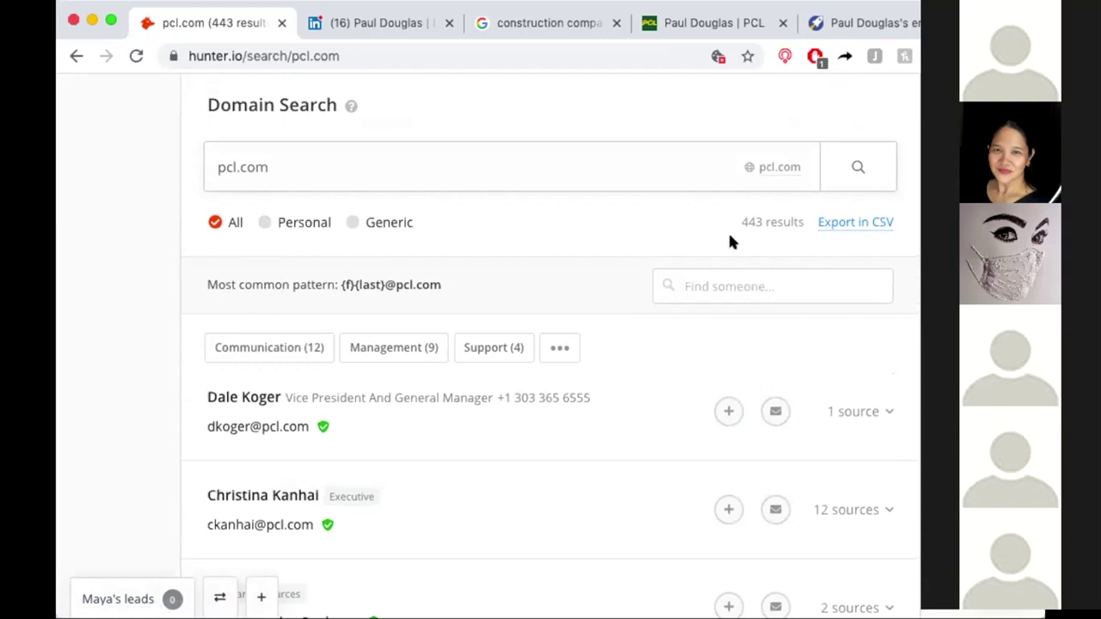
# Filter the pcl.com results by the chairman's full name and copy the matching email address.
pyautogui.click(757, 276)
pyautogui.press('Return')
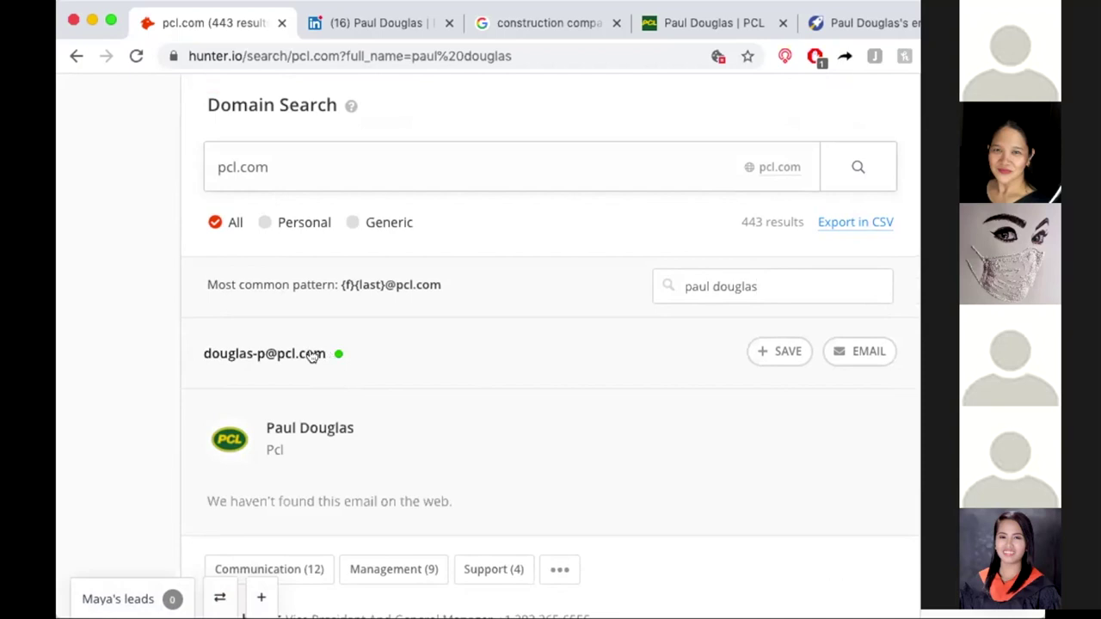
pyautogui.moveTo(311, 357)
pyautogui.click(311, 357)
pyautogui.moveTo(206, 23); pyautogui.dragTo(177, 3)
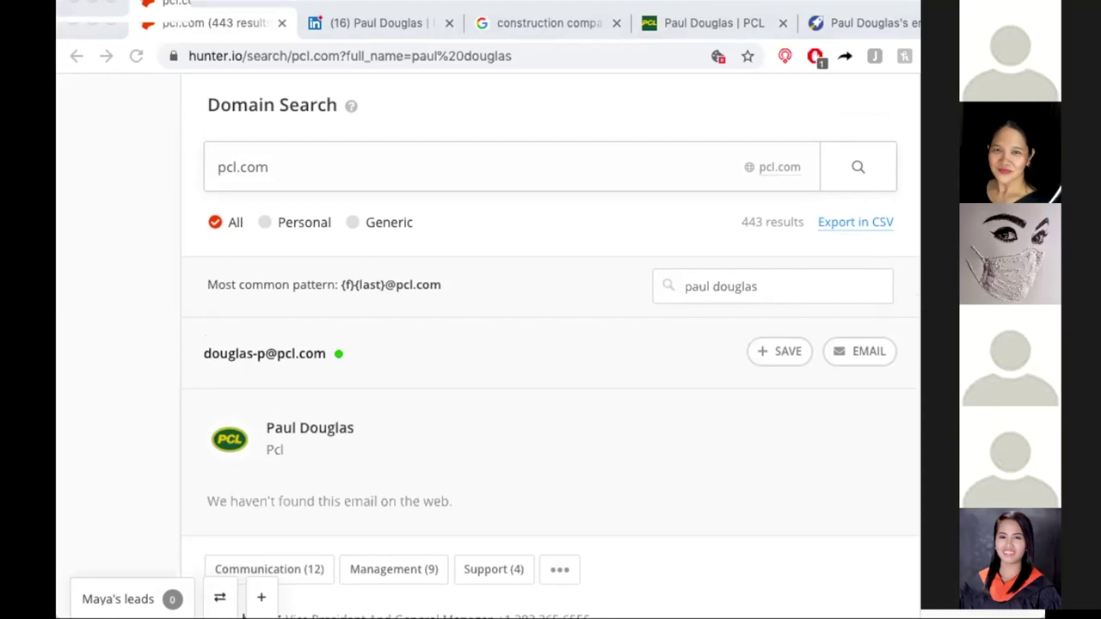
# Paste the contact's email address into cell G2 of the contact spreadsheet.
pyautogui.press('super+Tab')
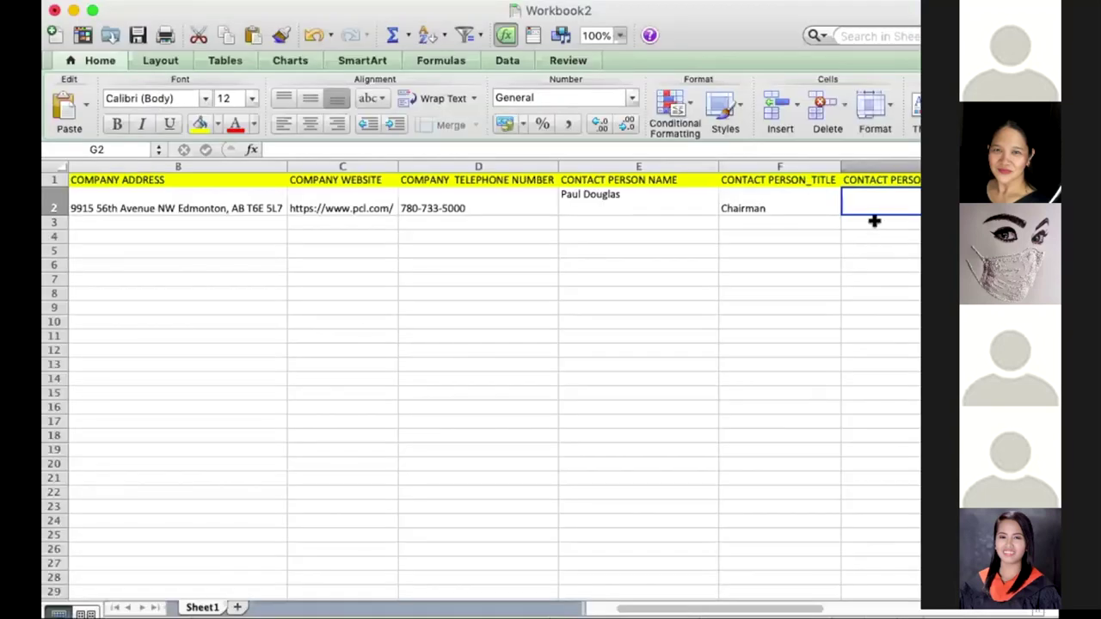
pyautogui.doubleClick(870, 195)
pyautogui.press('super+v')
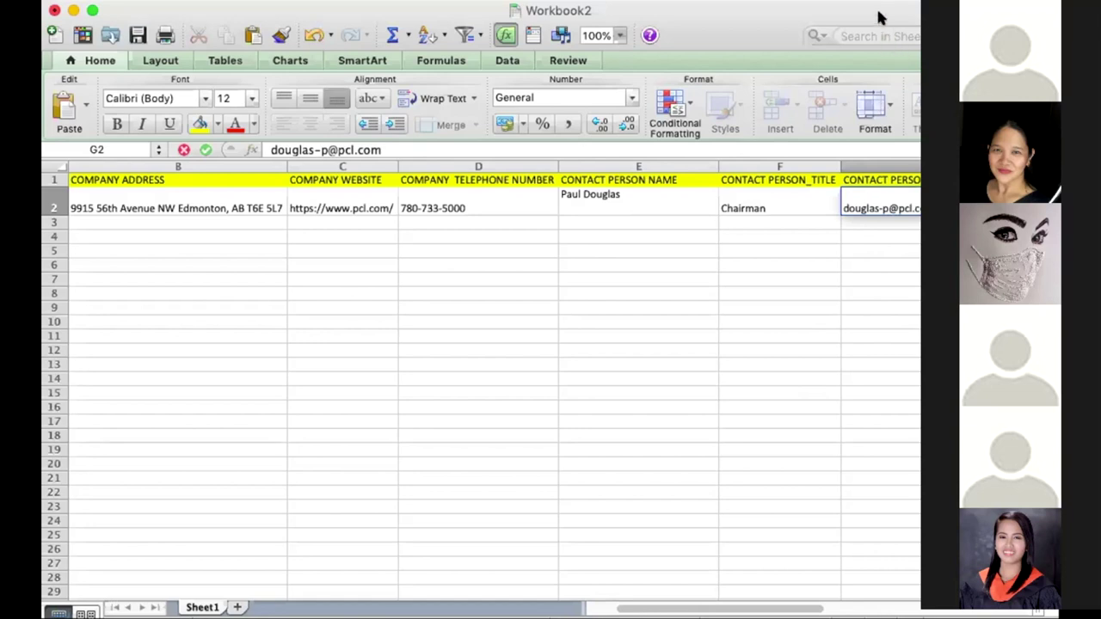
# Autofit column H to fit its CONTACT PERSON_NUMBER header.
pyautogui.moveTo(879, 17); pyautogui.dragTo(826, 17)
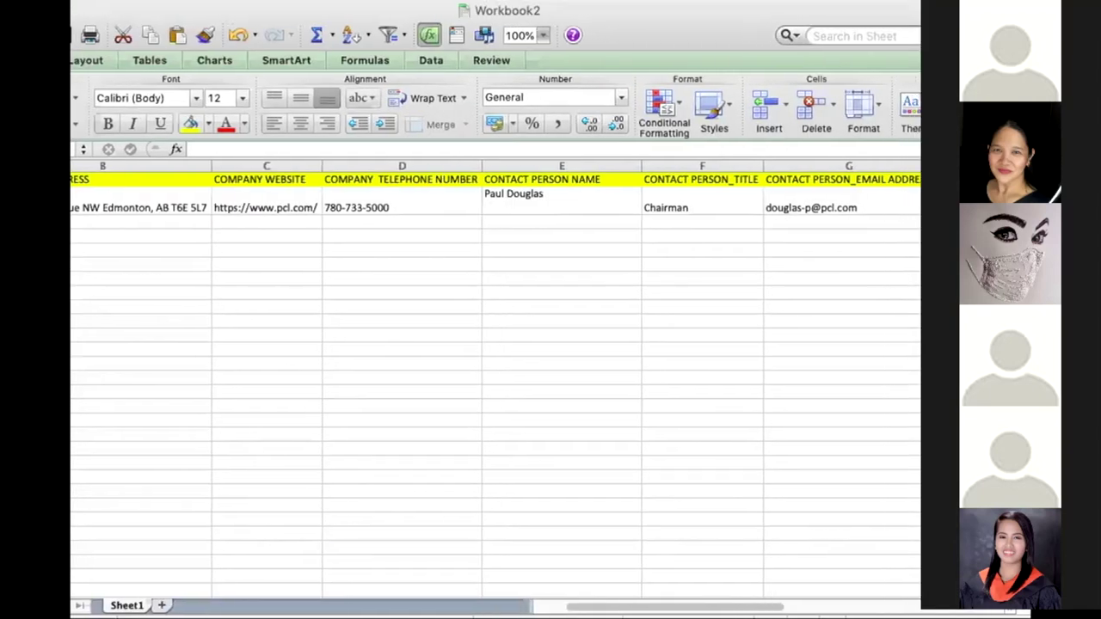
pyautogui.hscroll(6, 857, 225)
pyautogui.hscroll(-3, 858, 227)
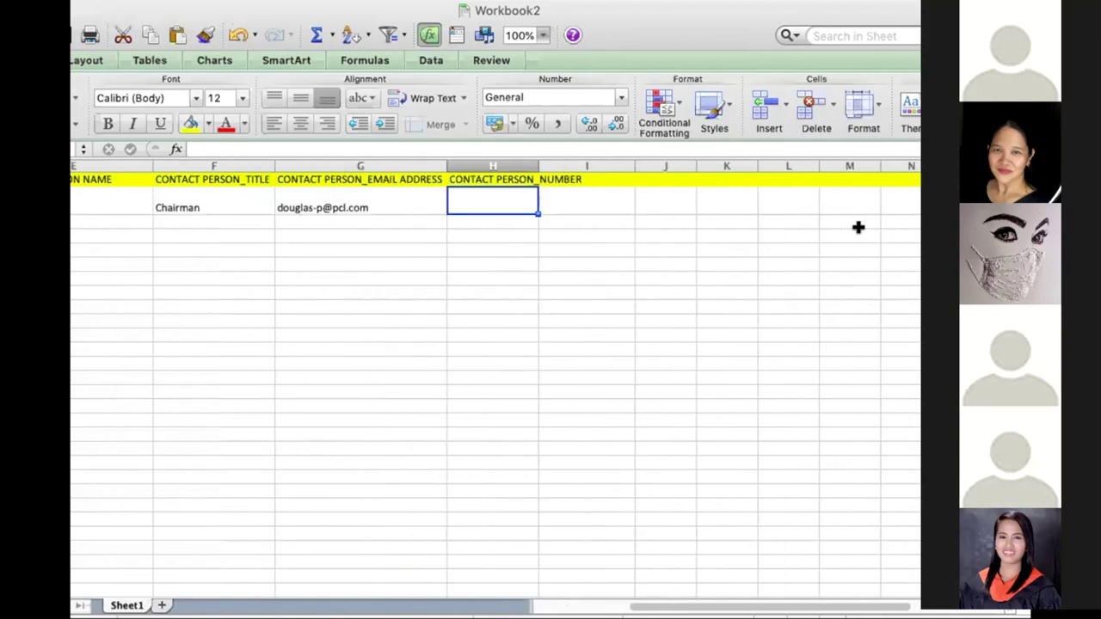
pyautogui.doubleClick(536, 164)
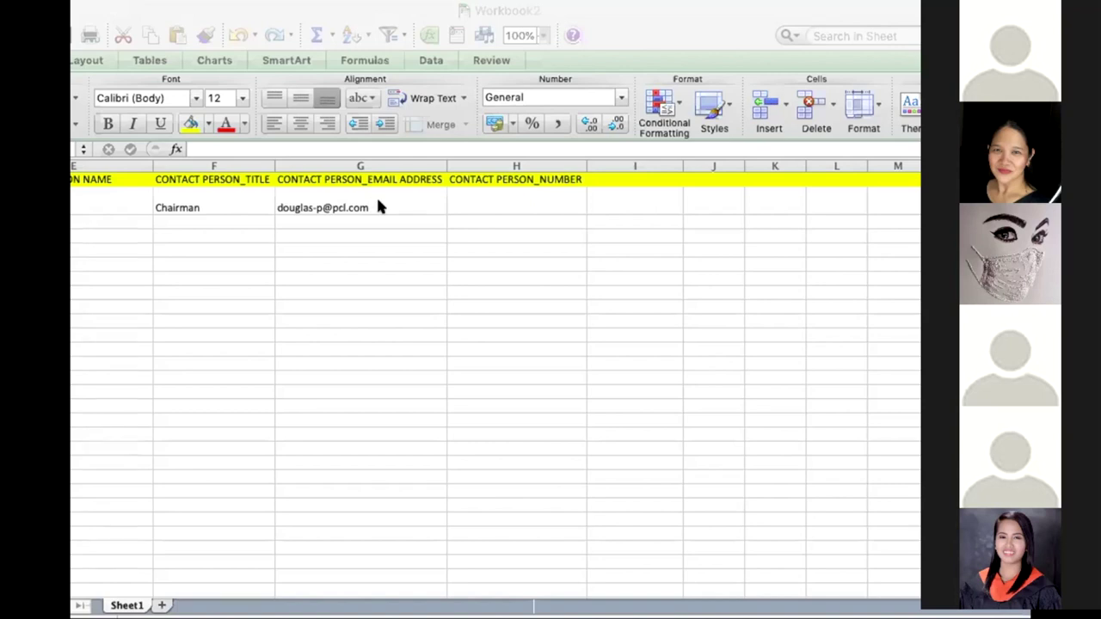
pyautogui.press('super+Tab')
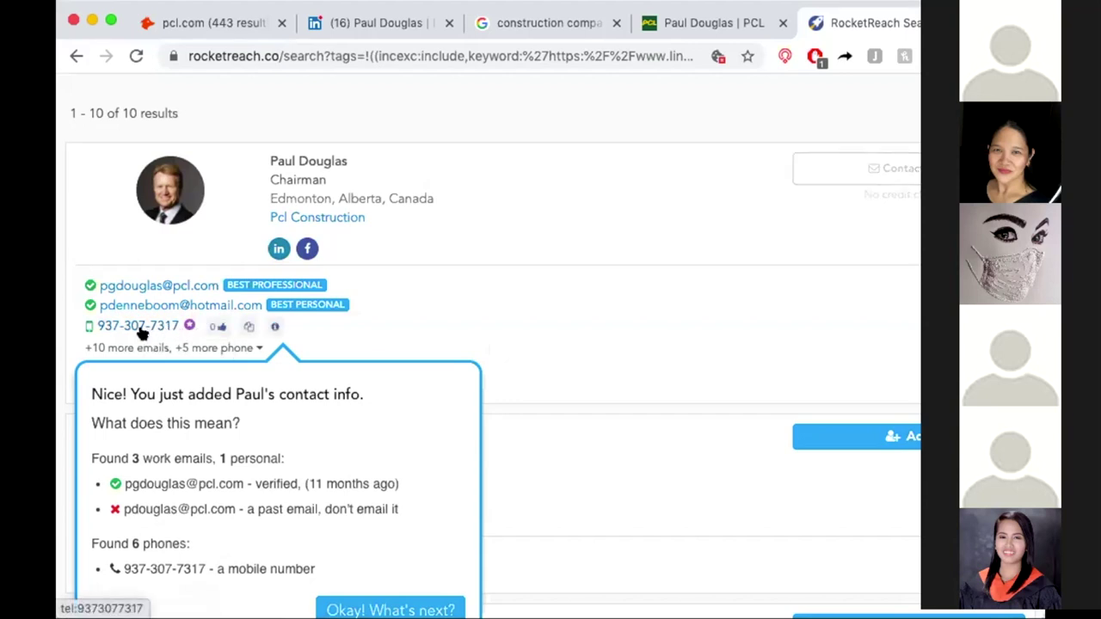
# Copy the chairman's mobile number from RocketReach and open a new empty browser tab.
pyautogui.click(248, 328)
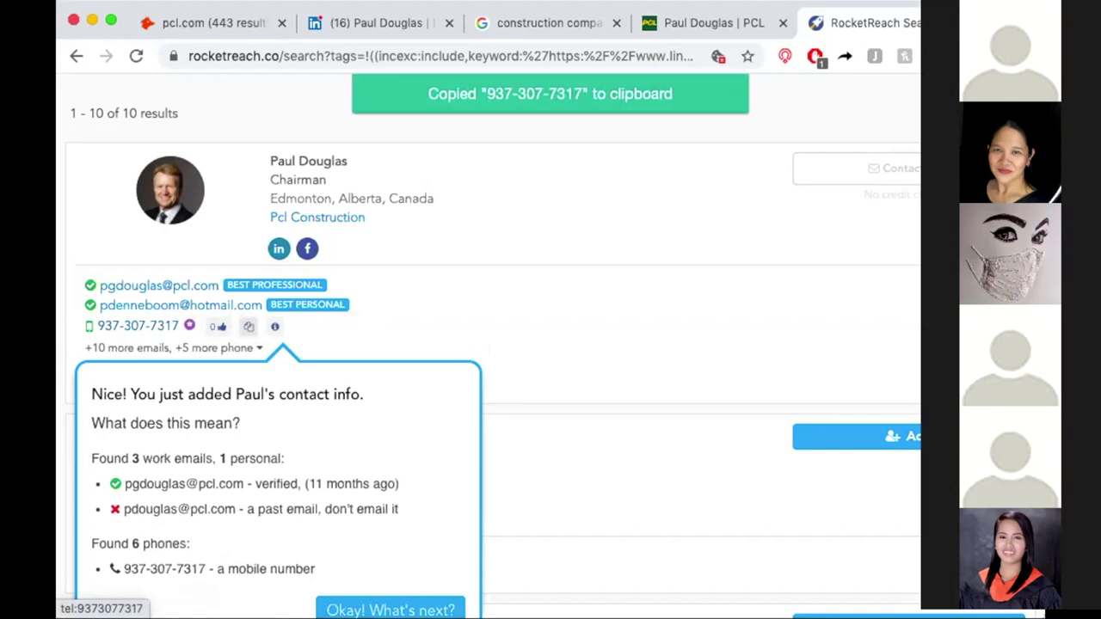
pyautogui.press('super+Tab')
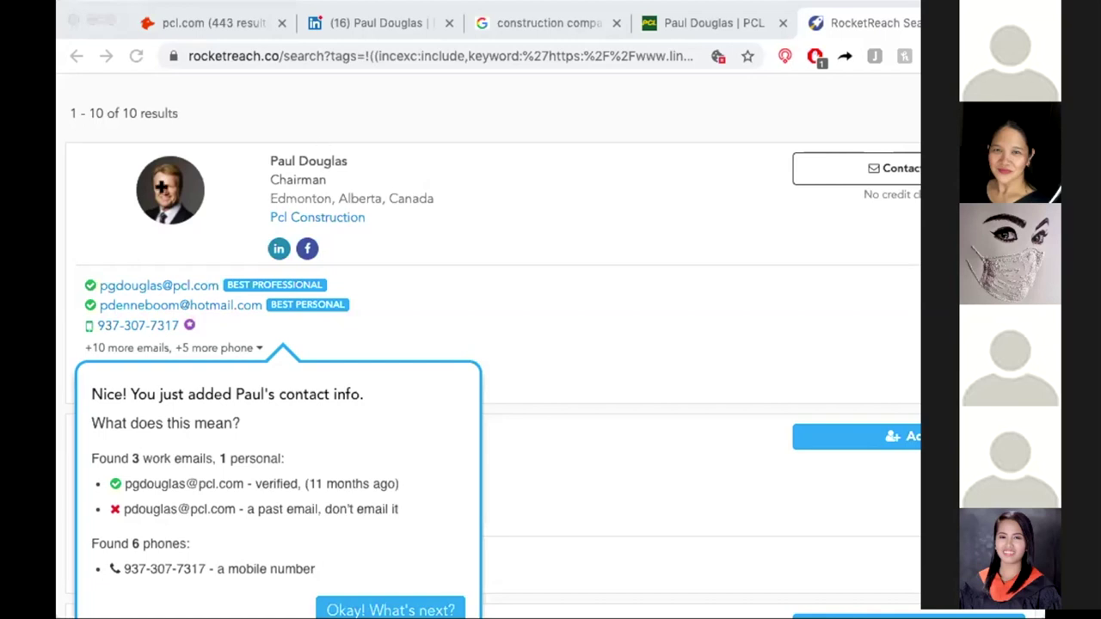
pyautogui.click(102, 207)
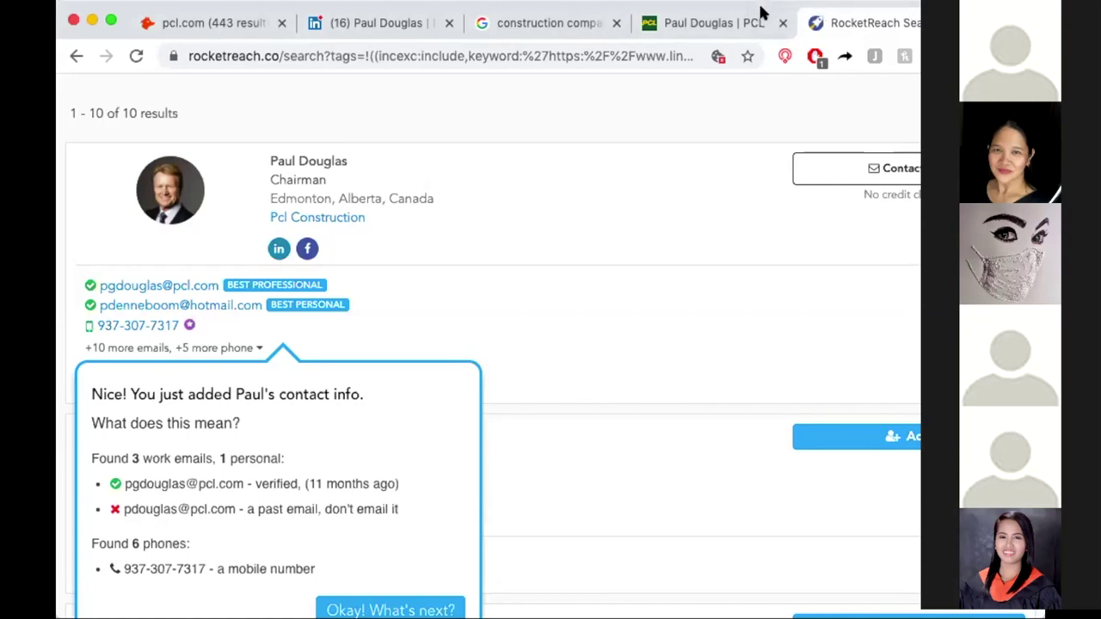
pyautogui.press('super+t')
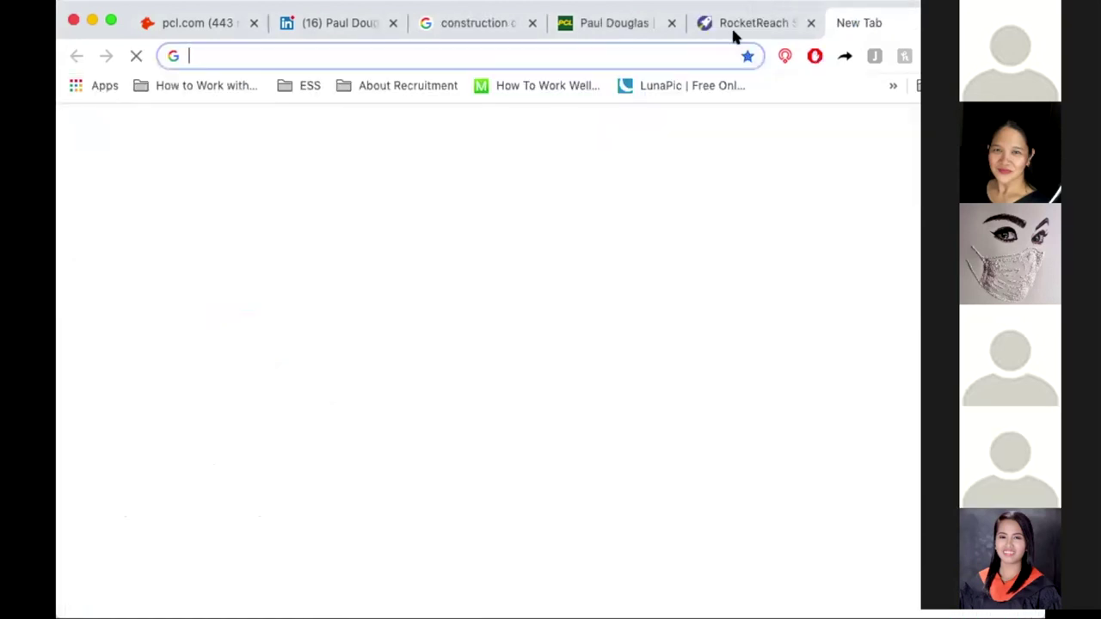
# Open MailTester.com via a Google search and paste the contact's email into its address field.
pyautogui.click(673, 55)
pyautogui.write('mailtester')
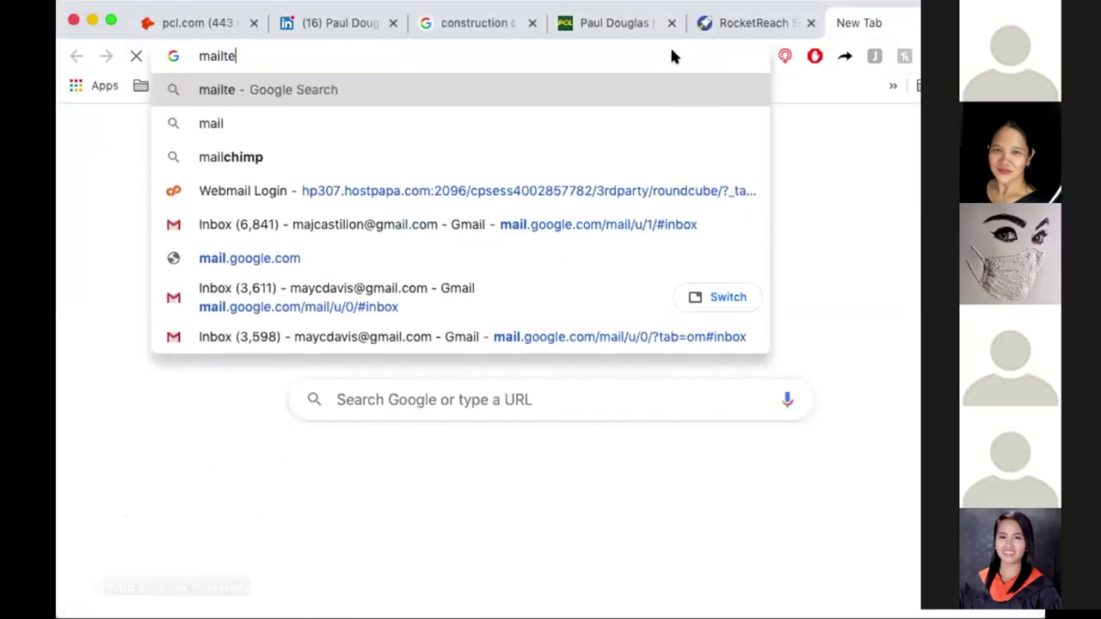
pyautogui.press('Return')
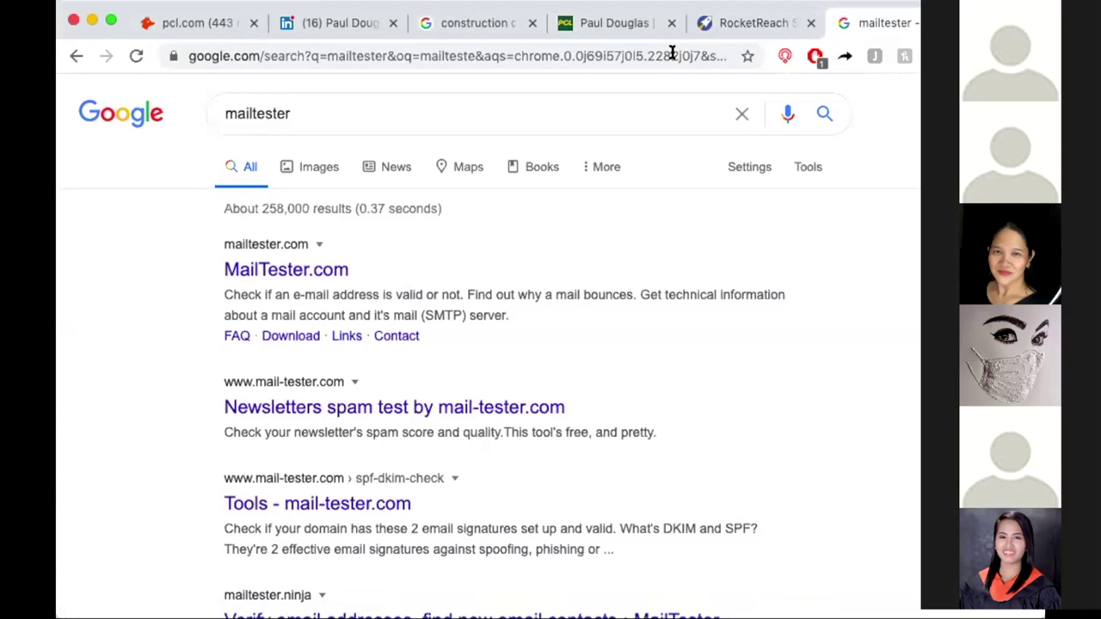
pyautogui.click(308, 271)
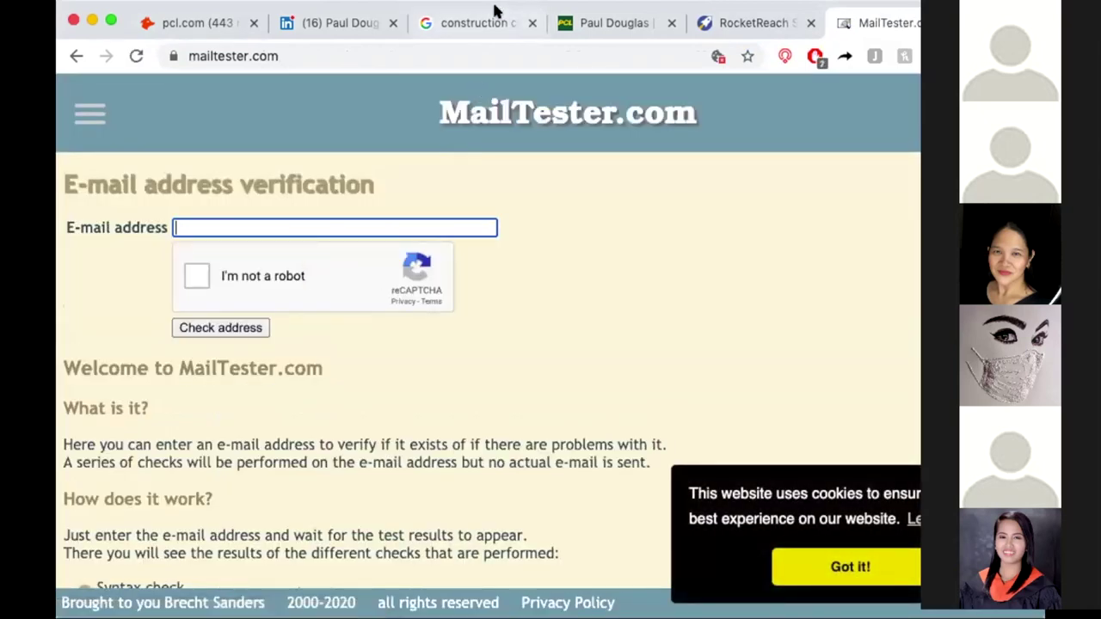
pyautogui.moveTo(495, 11)
pyautogui.mouseDown()
pyautogui.moveTo(512, 10)
pyautogui.moveTo(501, 10)
pyautogui.mouseUp()
pyautogui.press('super+v')
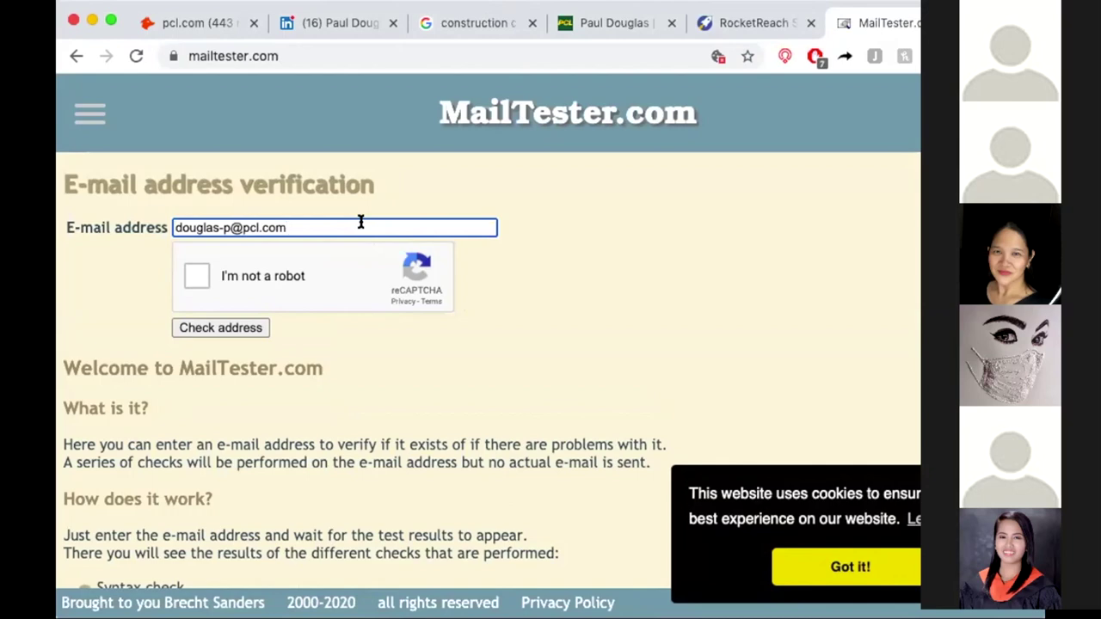
# Pass the reCAPTCHA taxi-tile challenge and run the address check.
pyautogui.click(193, 278)
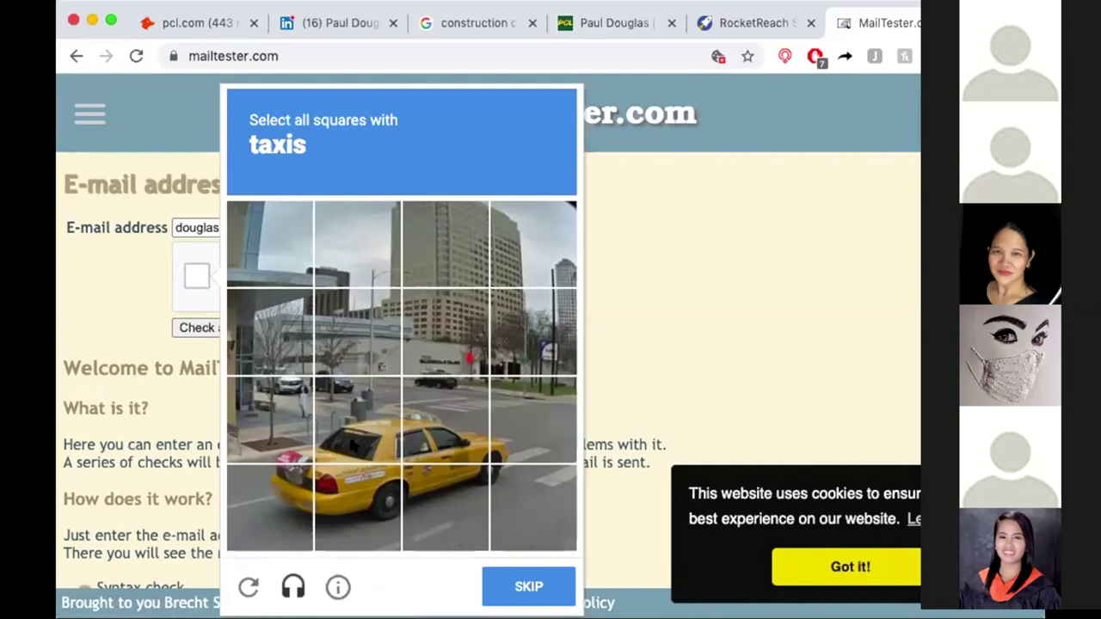
pyautogui.click(356, 445)
pyautogui.click(444, 438)
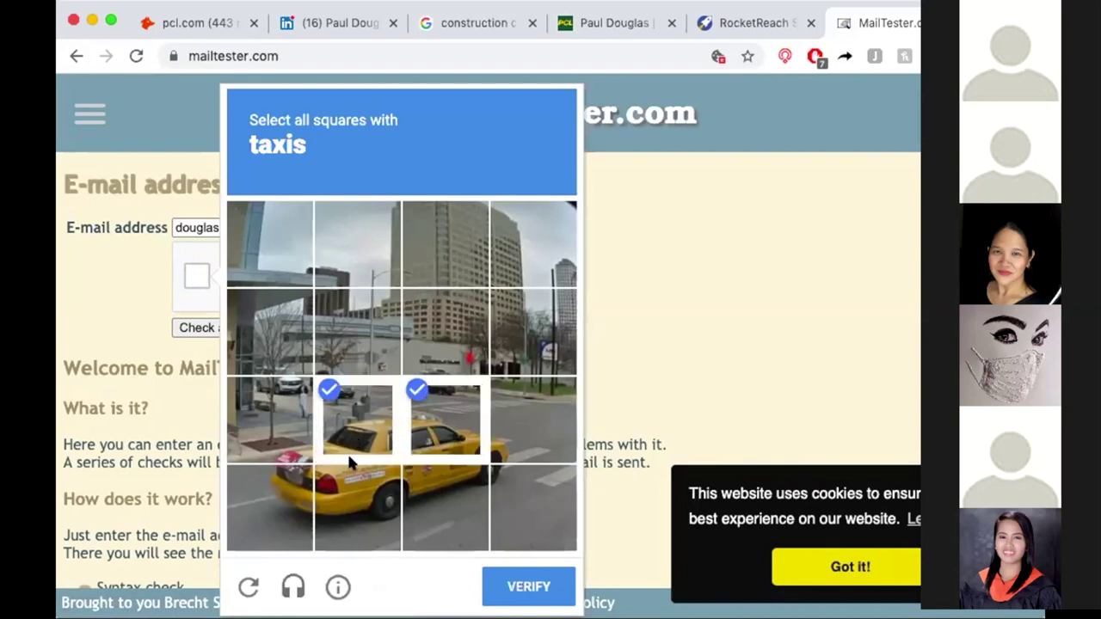
pyautogui.click(305, 504)
pyautogui.click(362, 503)
pyautogui.click(276, 414)
pyautogui.click(445, 507)
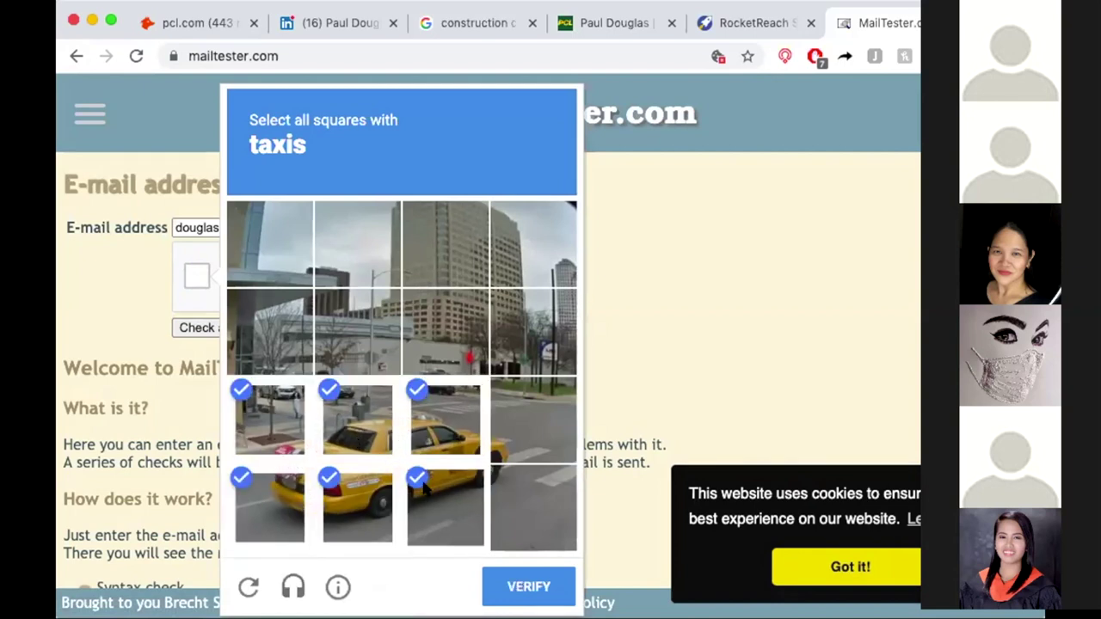
pyautogui.click(531, 411)
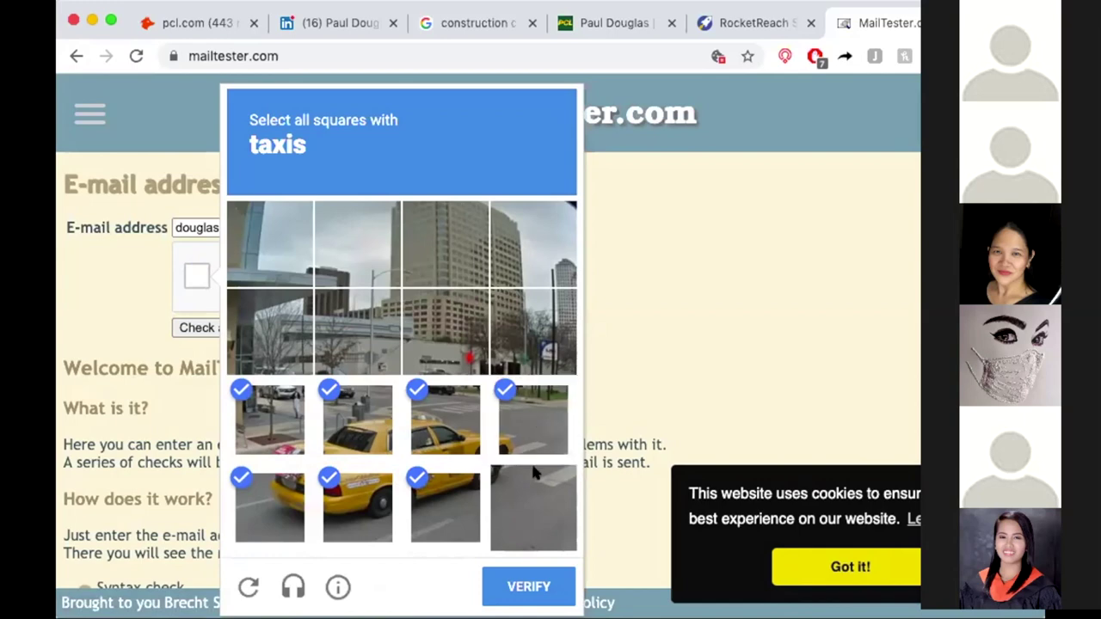
pyautogui.click(528, 586)
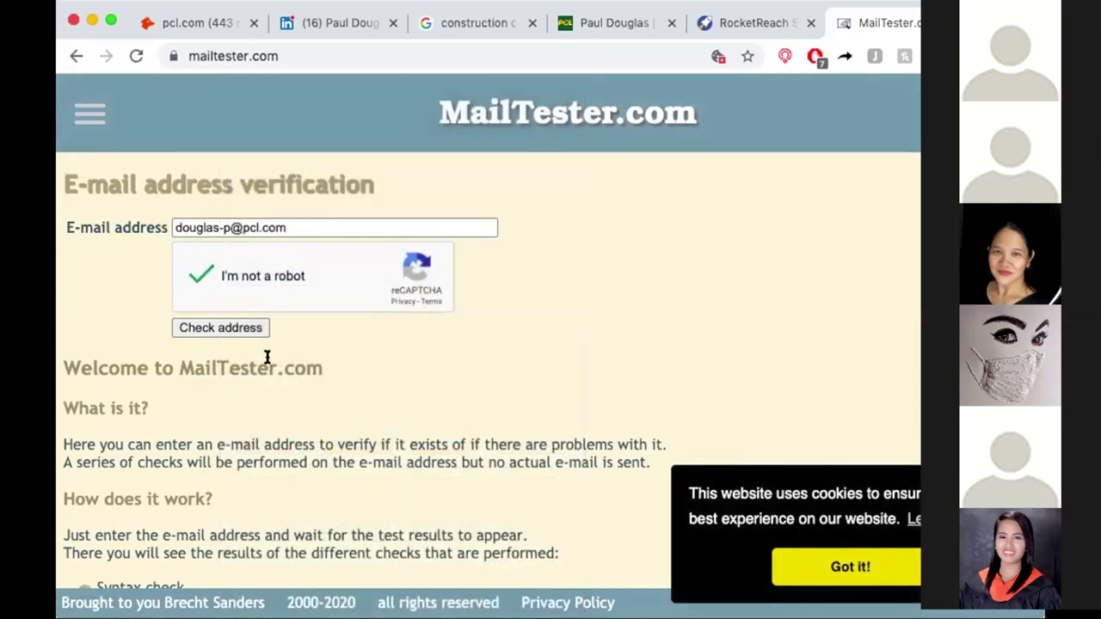
pyautogui.click(224, 328)
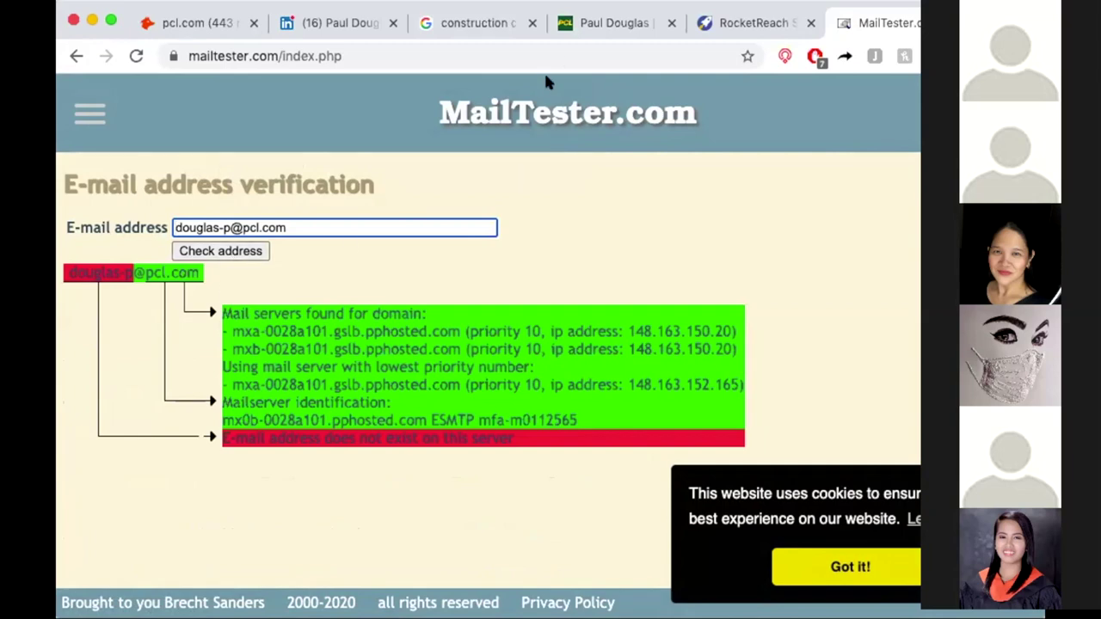
# Move through the PCL profile and construction companies search tabs toward Hunter.io.
pyautogui.click(600, 26)
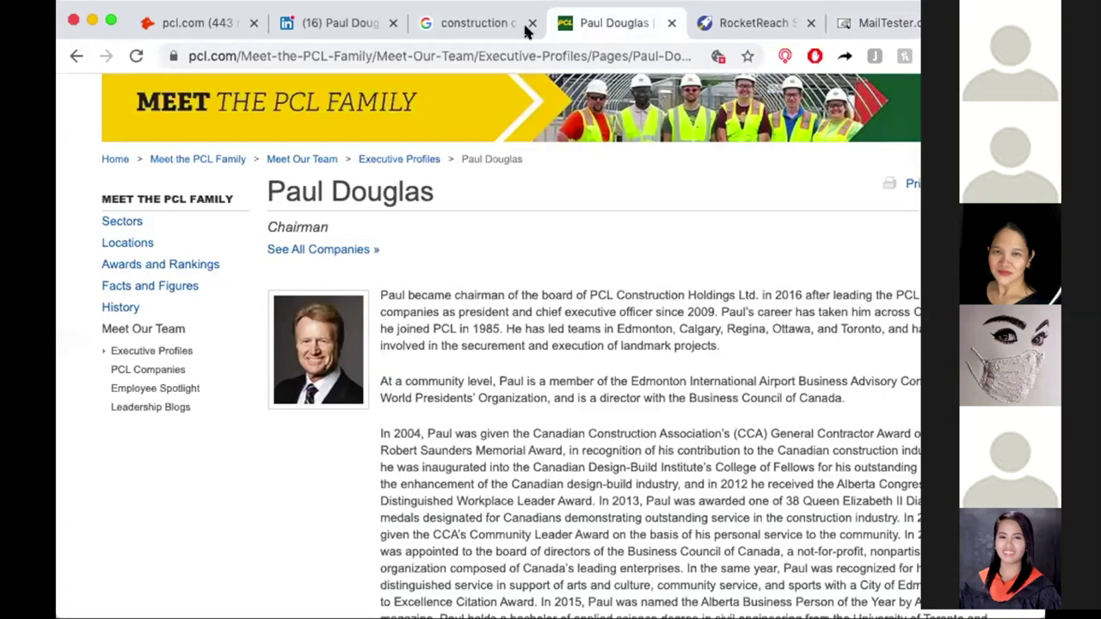
pyautogui.click(488, 25)
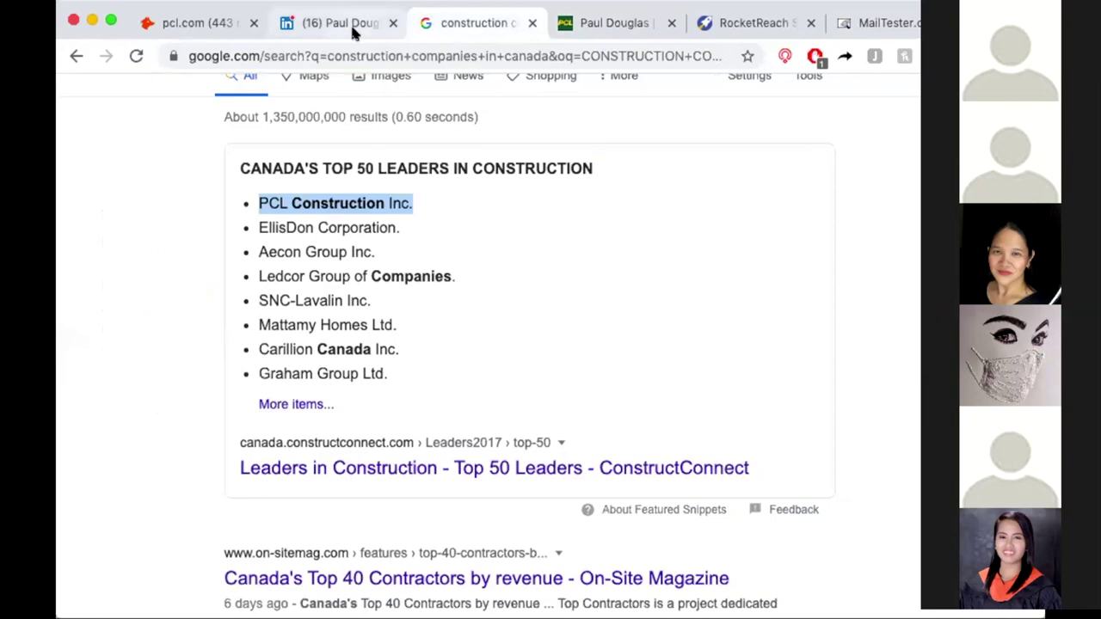
pyautogui.click(216, 24)
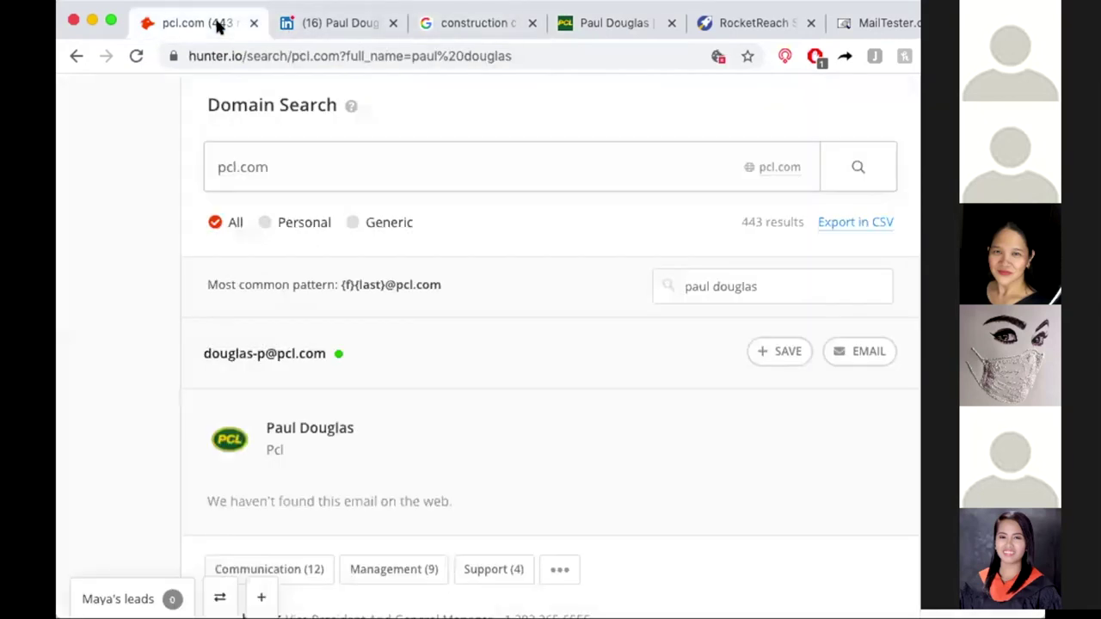
pyautogui.scroll(-3, 404, 406)
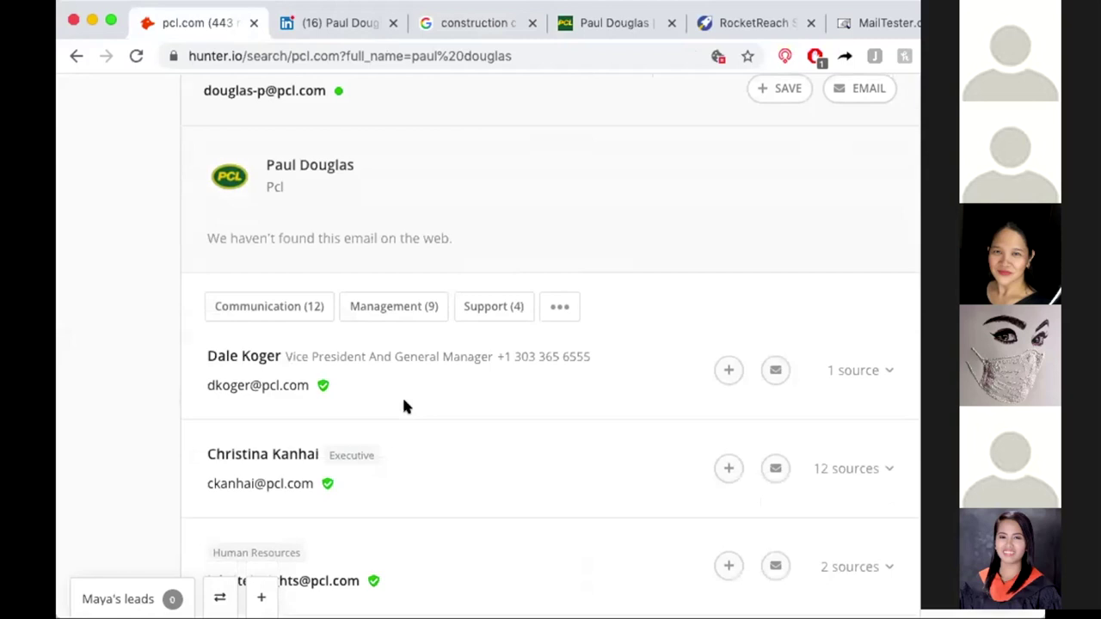
pyautogui.scroll(-3, 404, 407)
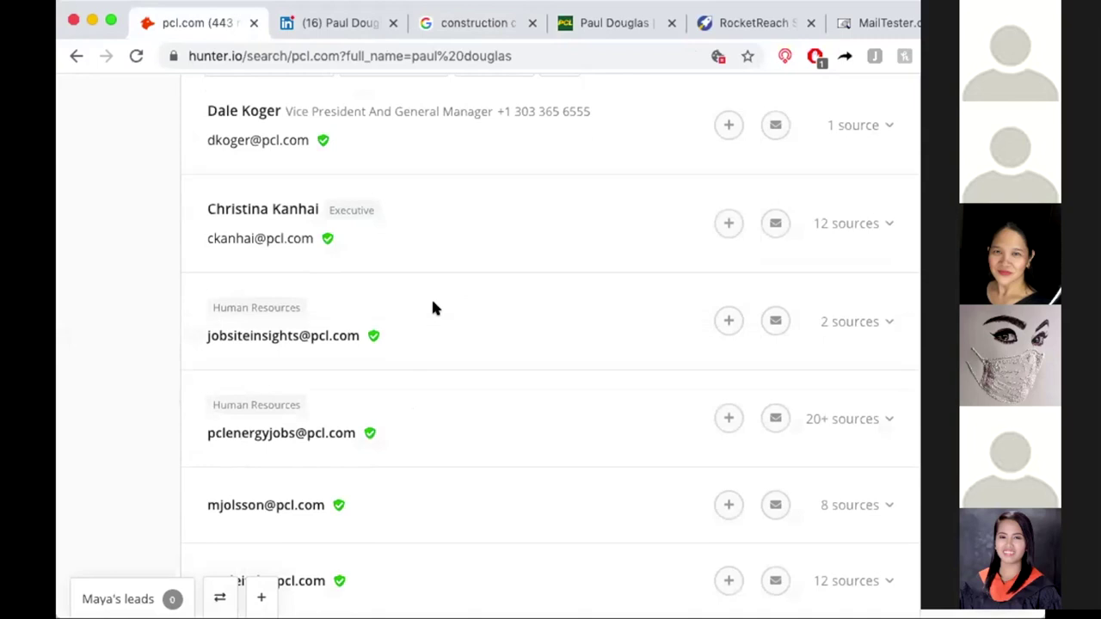
pyautogui.scroll(2, 433, 303)
pyautogui.moveTo(250, 339)
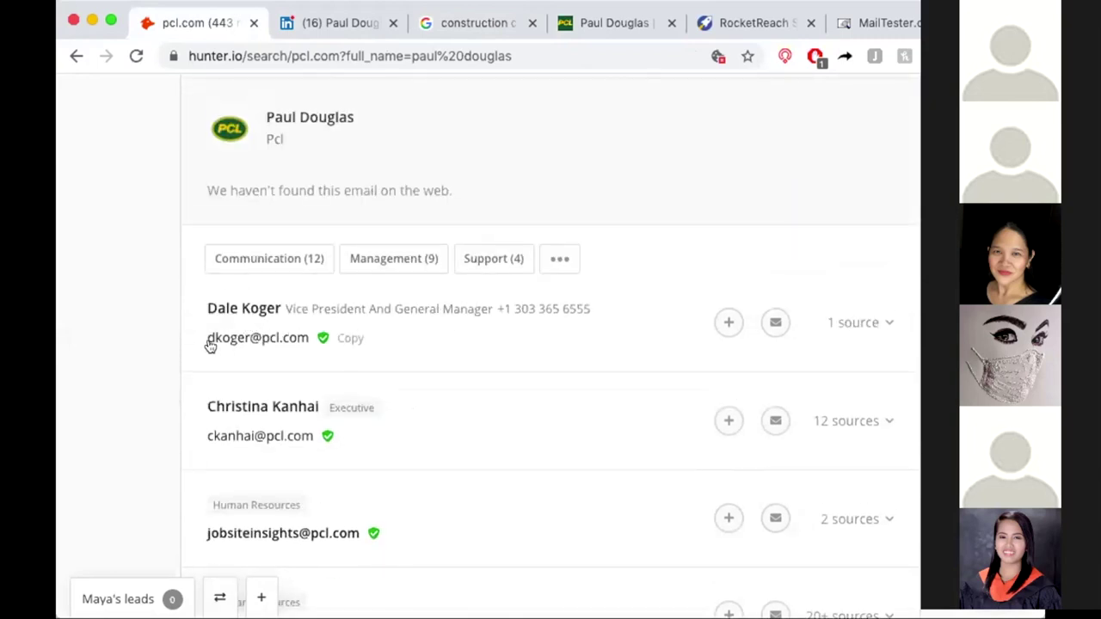
pyautogui.scroll(2, 371, 337)
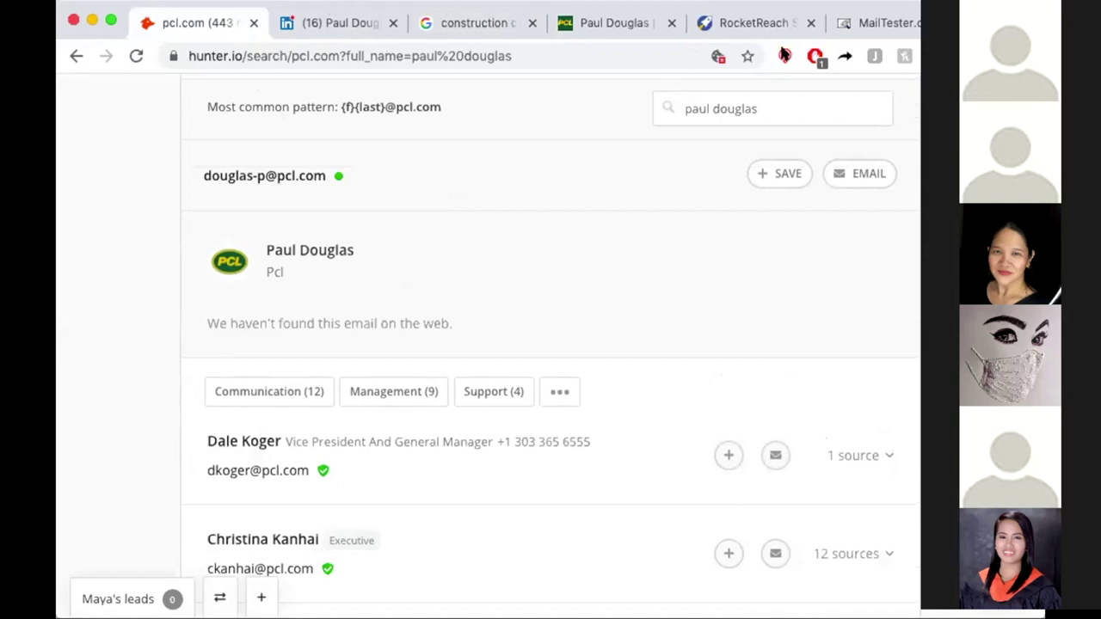
pyautogui.click(842, 22)
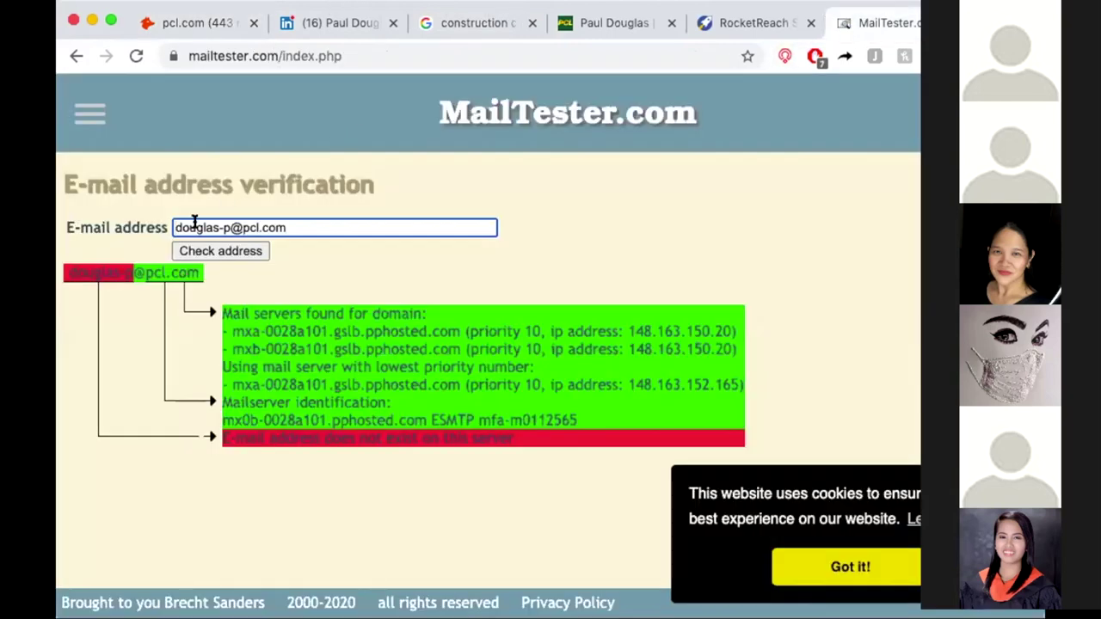
# Check the chairman's pcl.com address with a leading initial before the surname; it doesn't exist.
pyautogui.click(231, 227)
pyautogui.press('BackSpace')
pyautogui.press('BackSpace')
pyautogui.click(172, 227)
pyautogui.write('p')
pyautogui.click(247, 250)
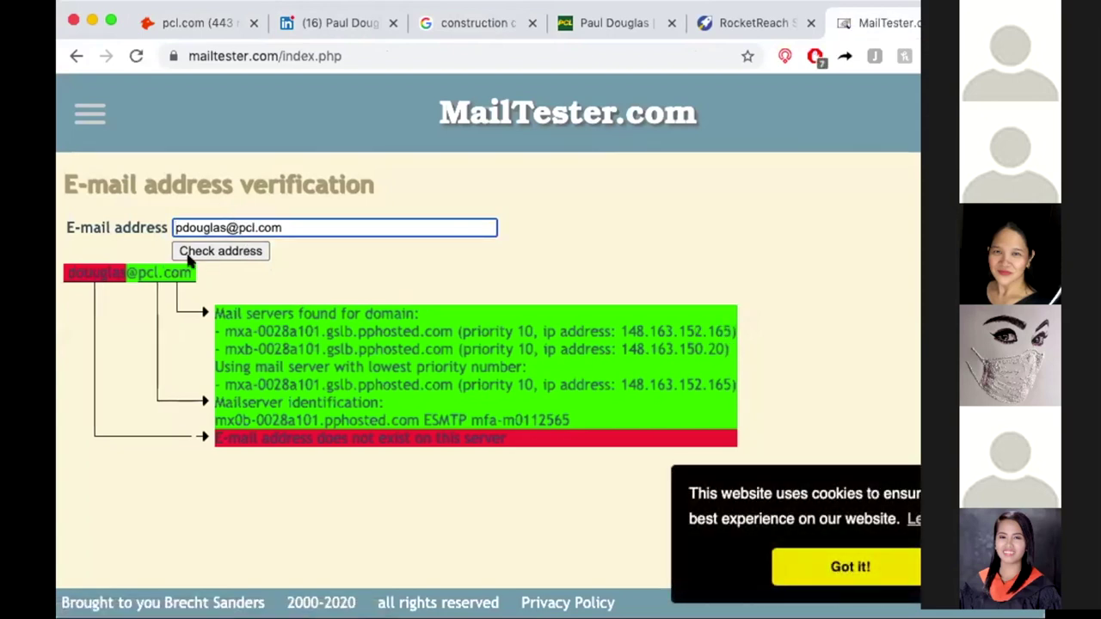
# Retest with the initial moved to the end, also not found, then return to his LinkedIn profile.
pyautogui.press('BackSpace')
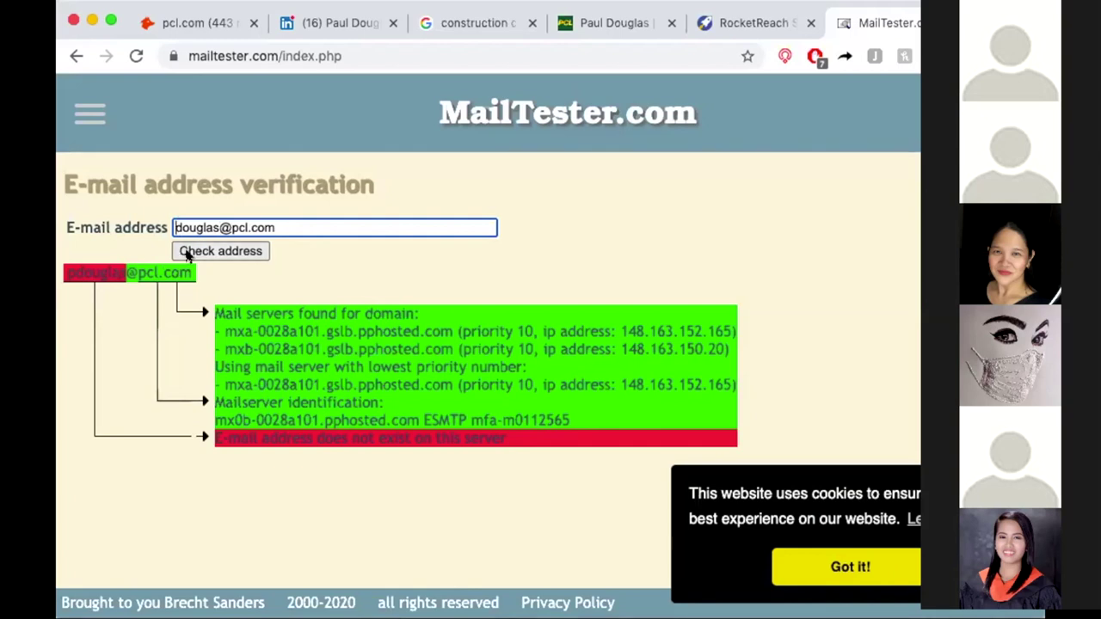
pyautogui.write('p')
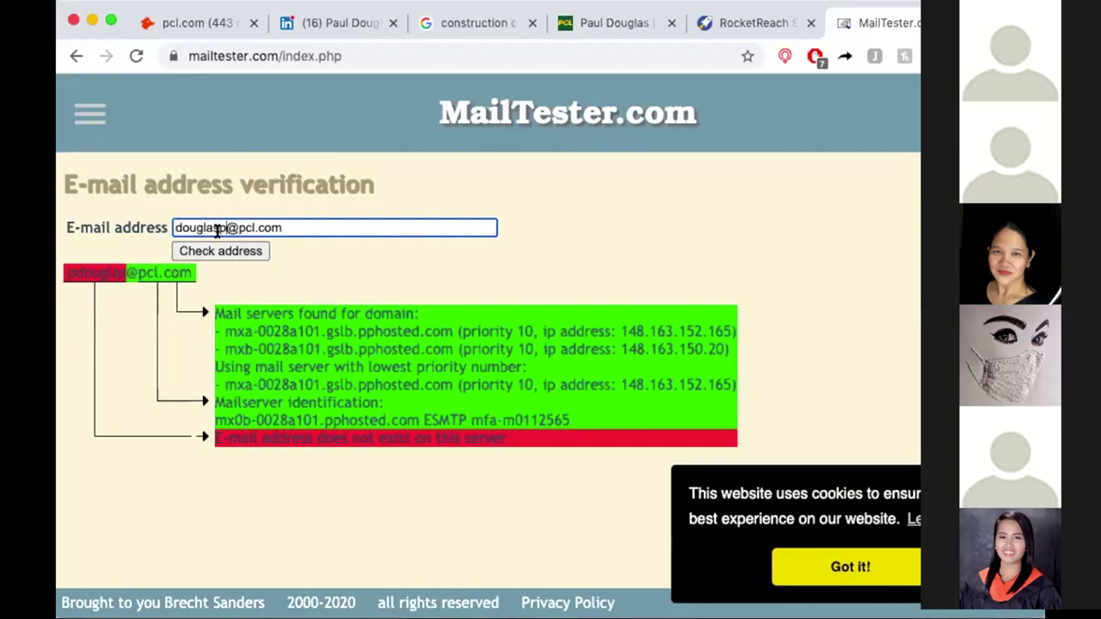
pyautogui.click(220, 249)
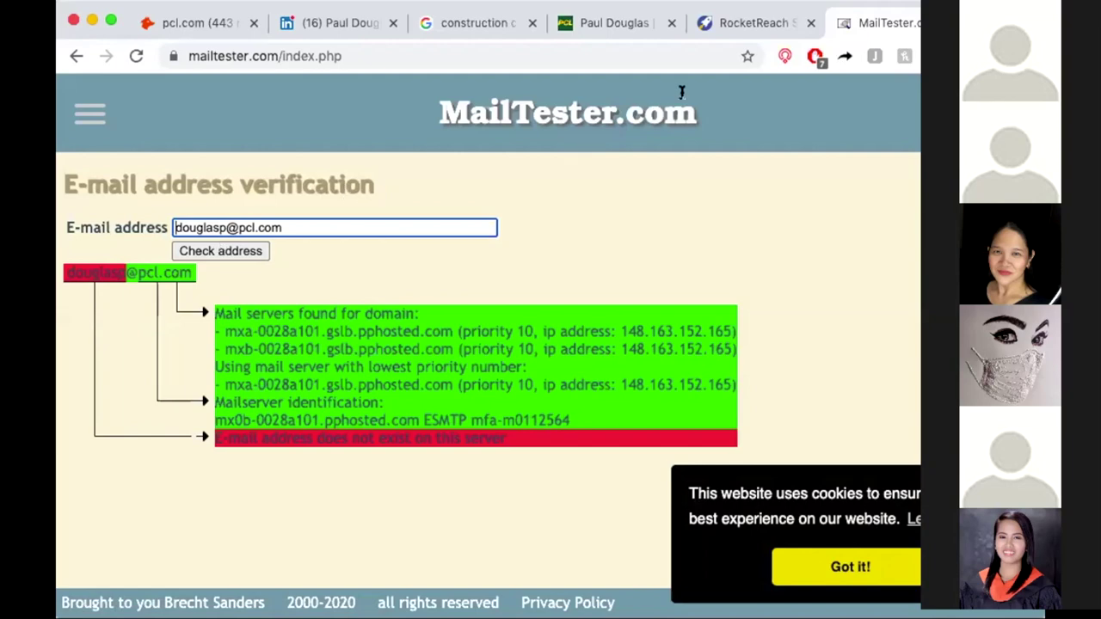
pyautogui.click(359, 25)
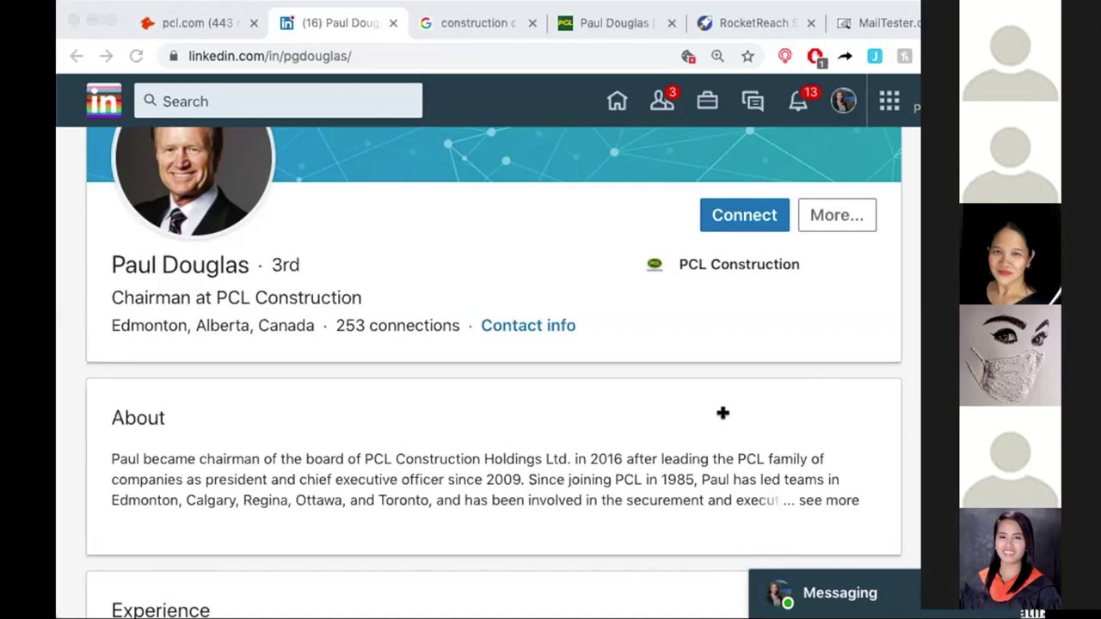
# Return to PCL's Executive Profiles page listing the Chairman and Vice Chairman.
pyautogui.click(614, 23)
pyautogui.click(76, 55)
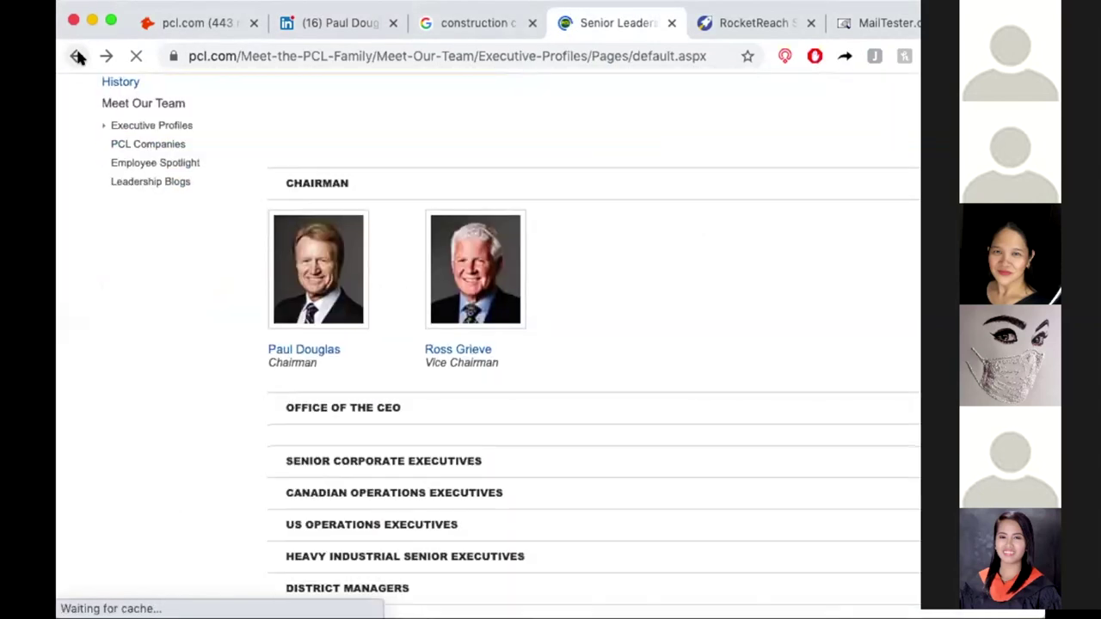
# Look over PCL's Office of the CEO lineup, then select the name in Hunter.io's pcl.com search.
pyautogui.scroll(-4, 656, 307)
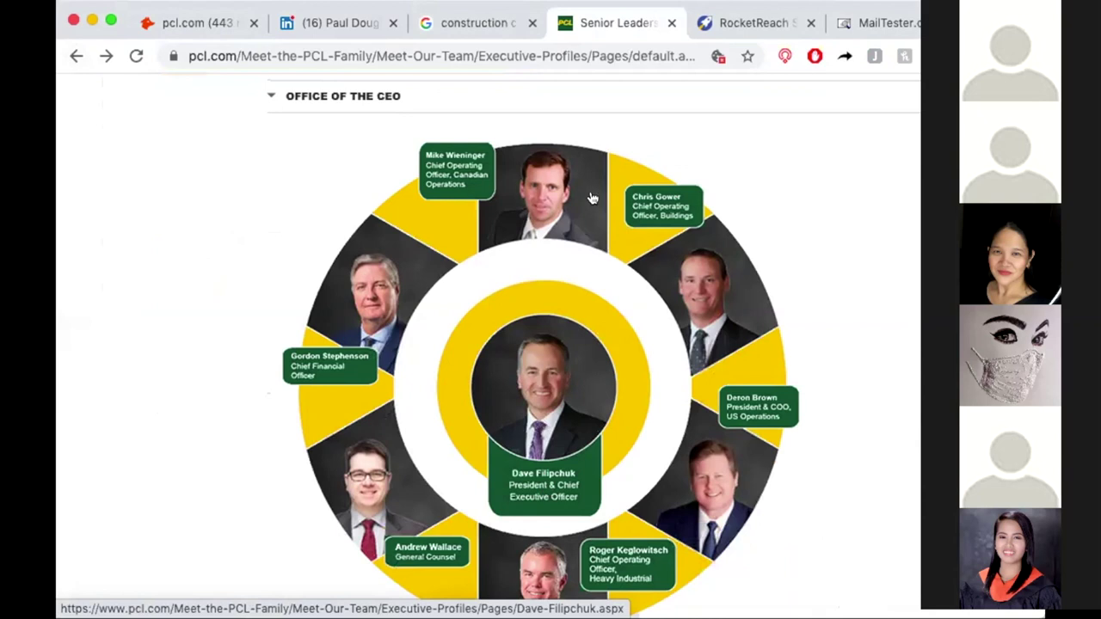
pyautogui.click(204, 21)
pyautogui.scroll(2, 577, 253)
pyautogui.scroll(1, 576, 255)
pyautogui.click(757, 220)
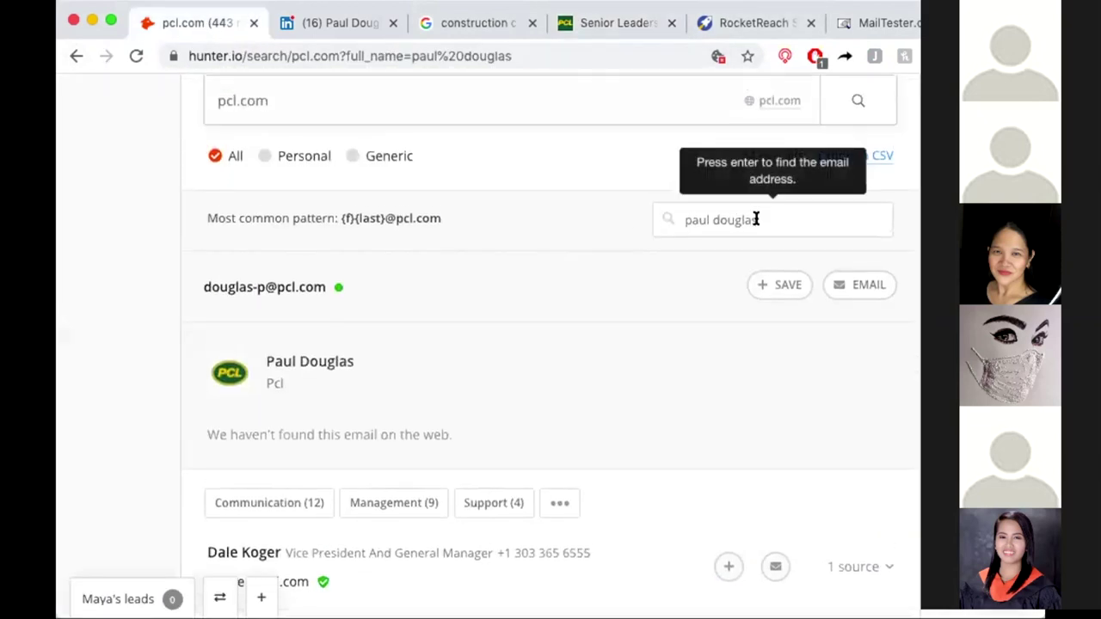
pyautogui.moveTo(757, 219); pyautogui.dragTo(644, 224)
pyautogui.scroll(-3, 667, 464)
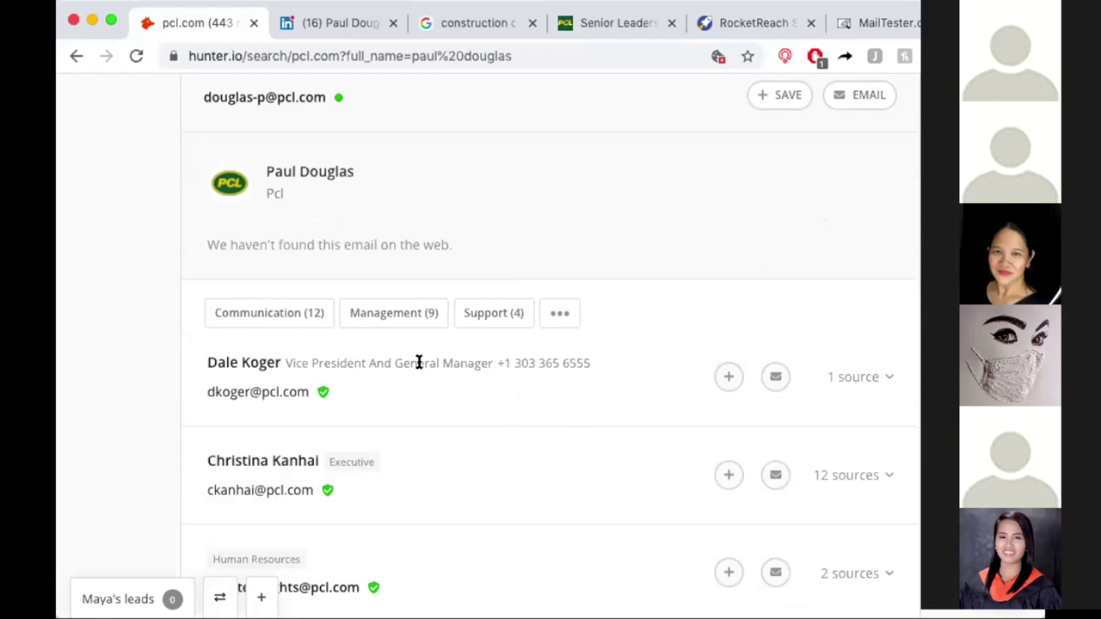
pyautogui.press('super+shift+4')
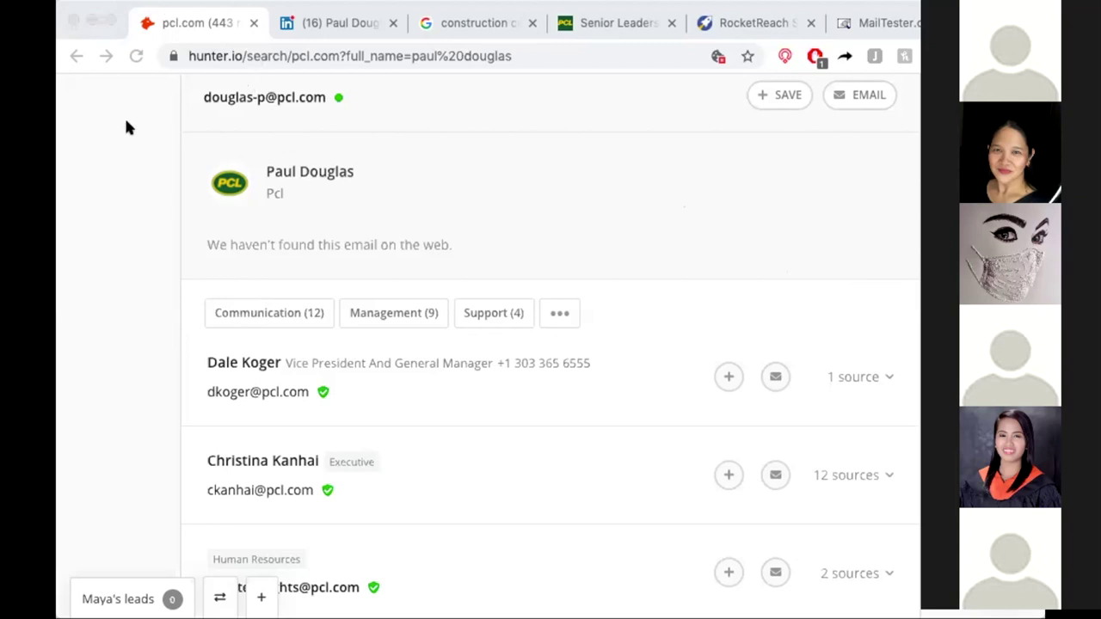
pyautogui.click(751, 25)
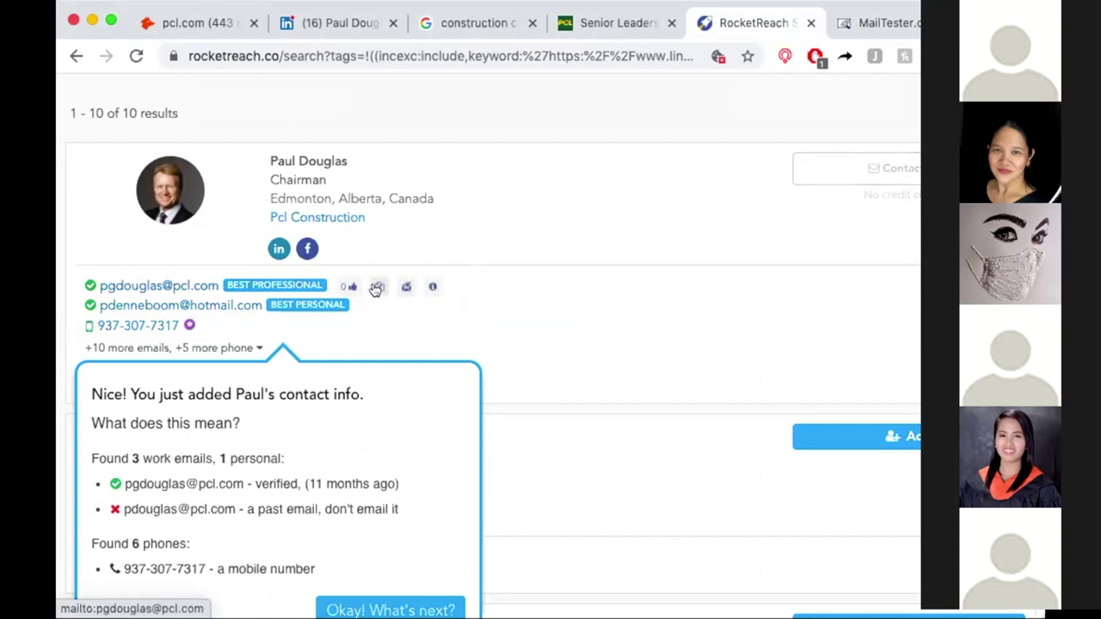
# Copy the chairman's verified work e-mail from RocketReach and go back to MailTester.
pyautogui.click(376, 287)
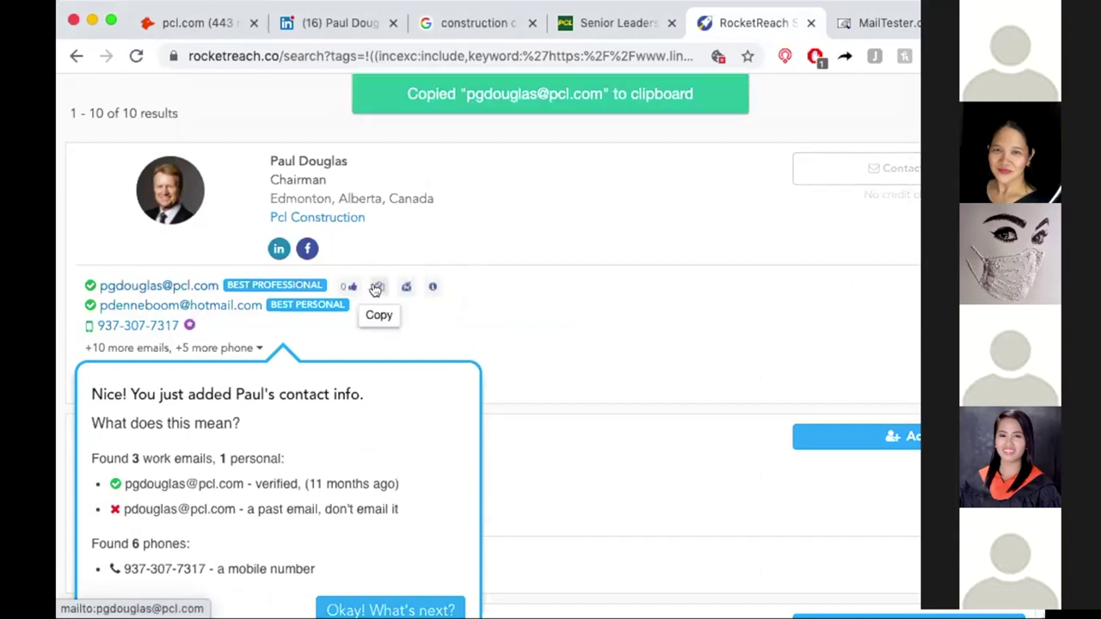
pyautogui.click(851, 22)
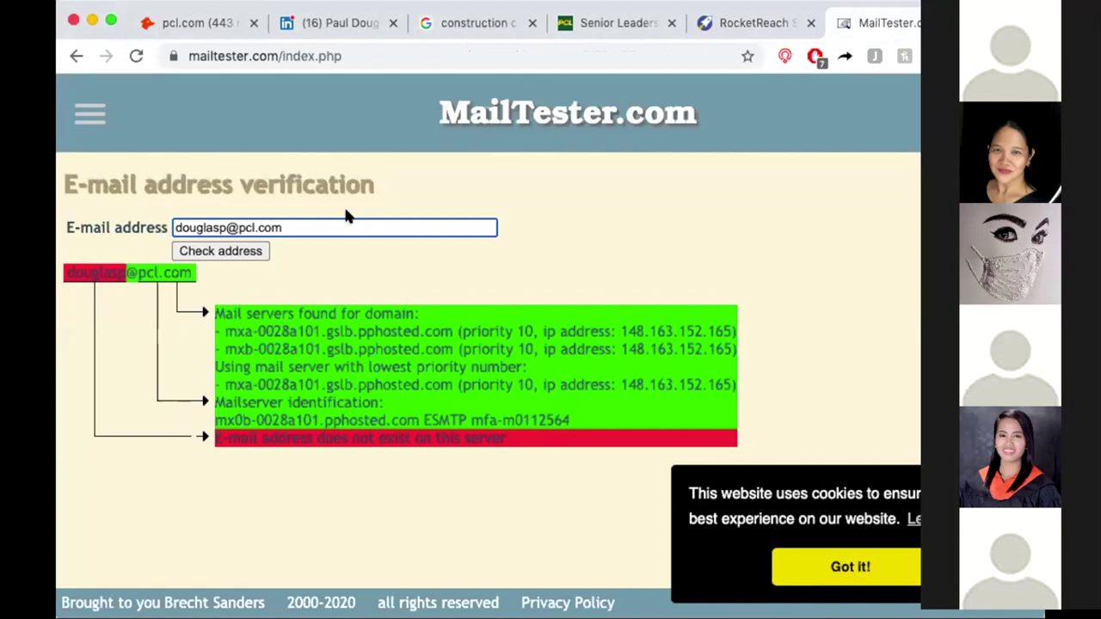
# Paste the RocketReach work address into MailTester and confirm it is valid, then return to Hunter.io.
pyautogui.moveTo(322, 224); pyautogui.dragTo(151, 200)
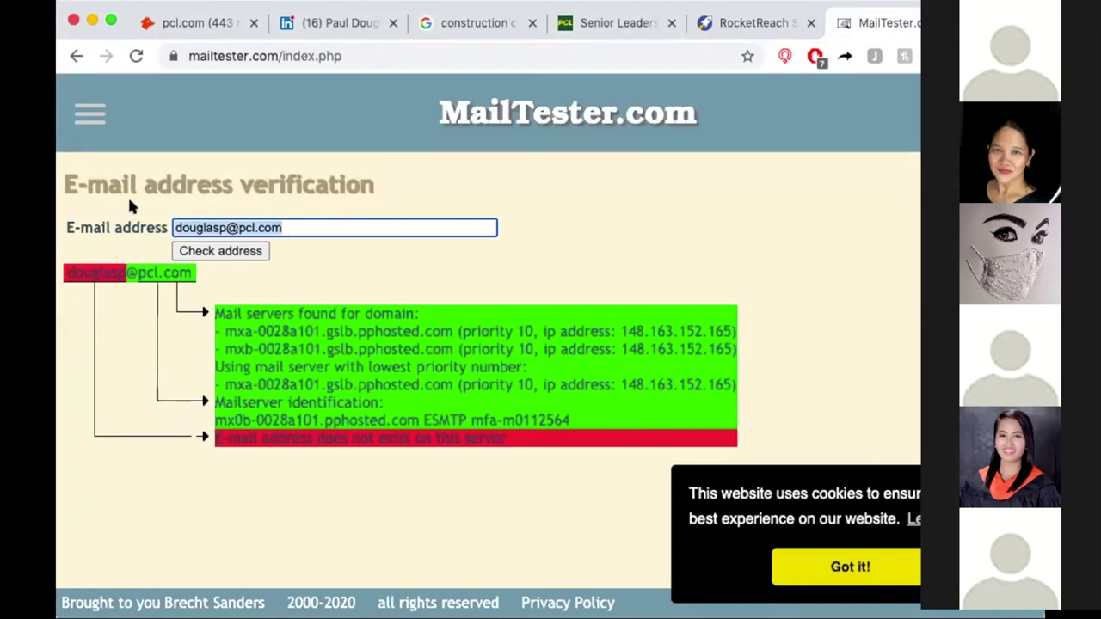
pyautogui.press('super+v')
pyautogui.press('Return')
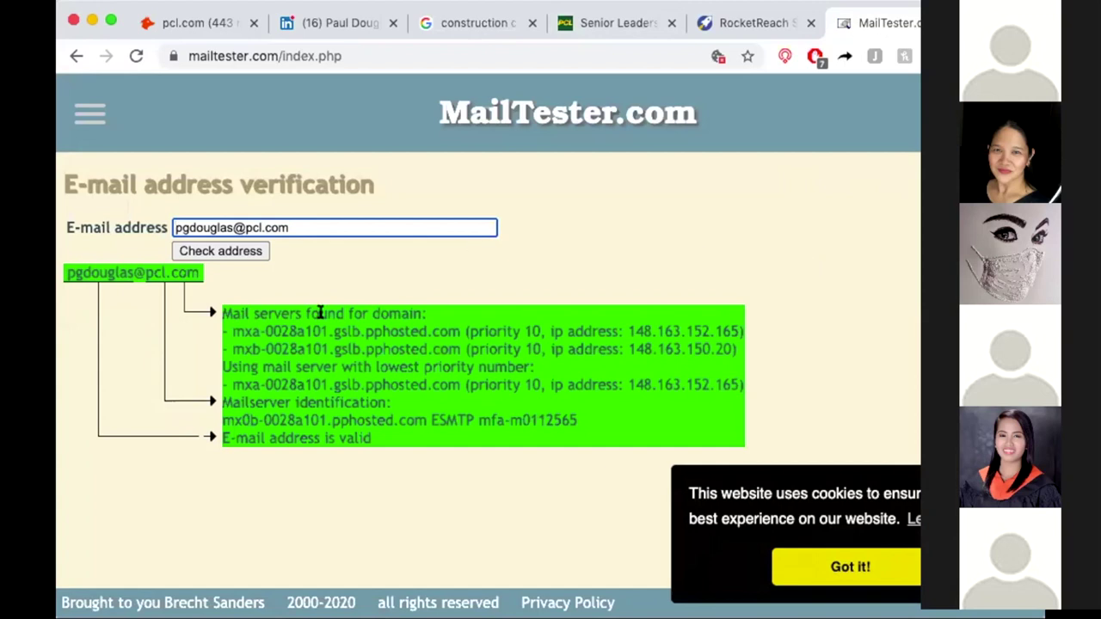
pyautogui.click(308, 436)
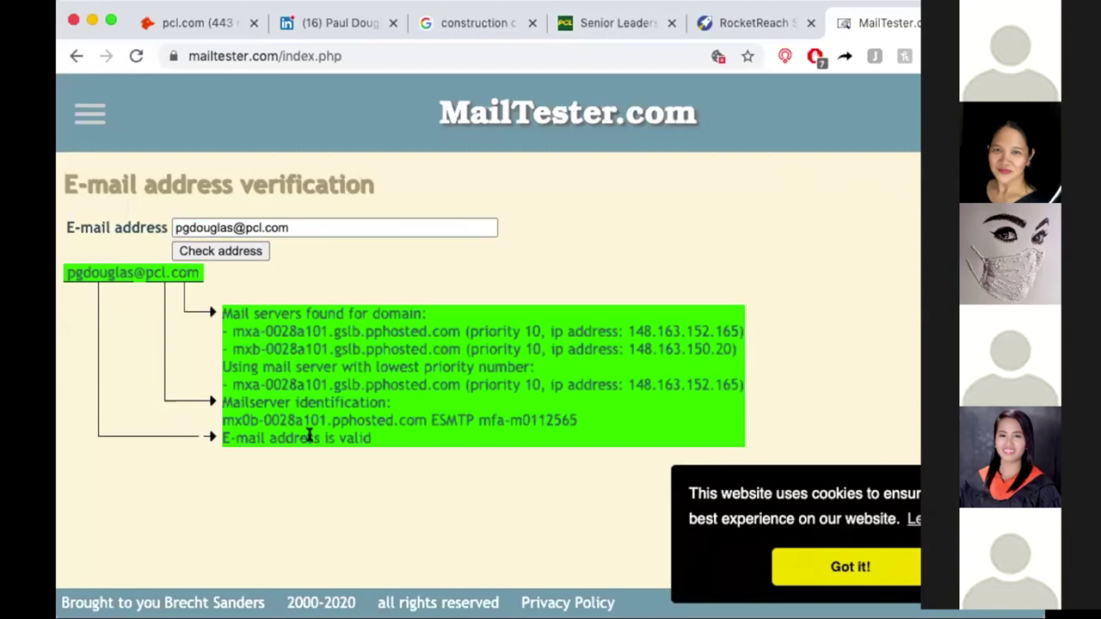
pyautogui.moveTo(308, 436); pyautogui.dragTo(217, 439)
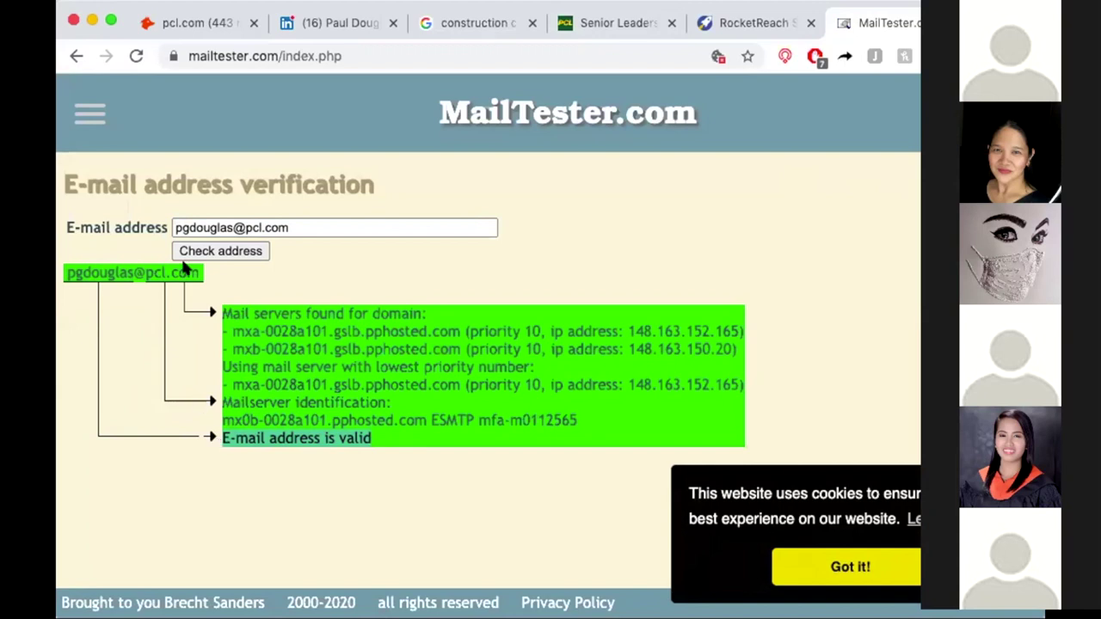
pyautogui.click(196, 22)
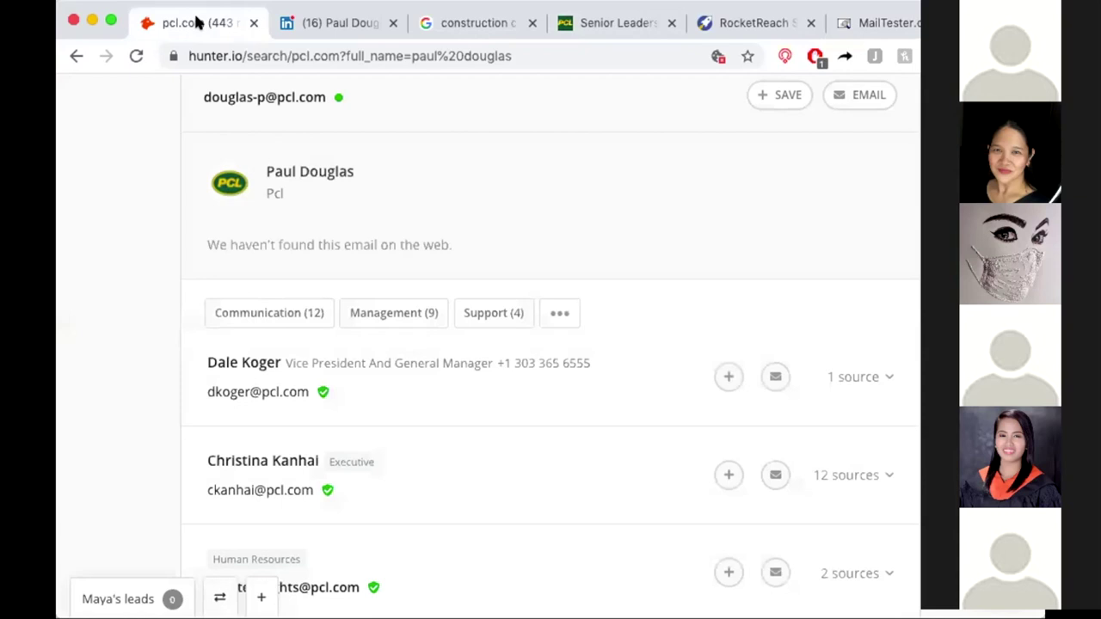
# Switch to RocketReach's results showing the chairman's verified work e-mail and mobile number.
pyautogui.click(770, 24)
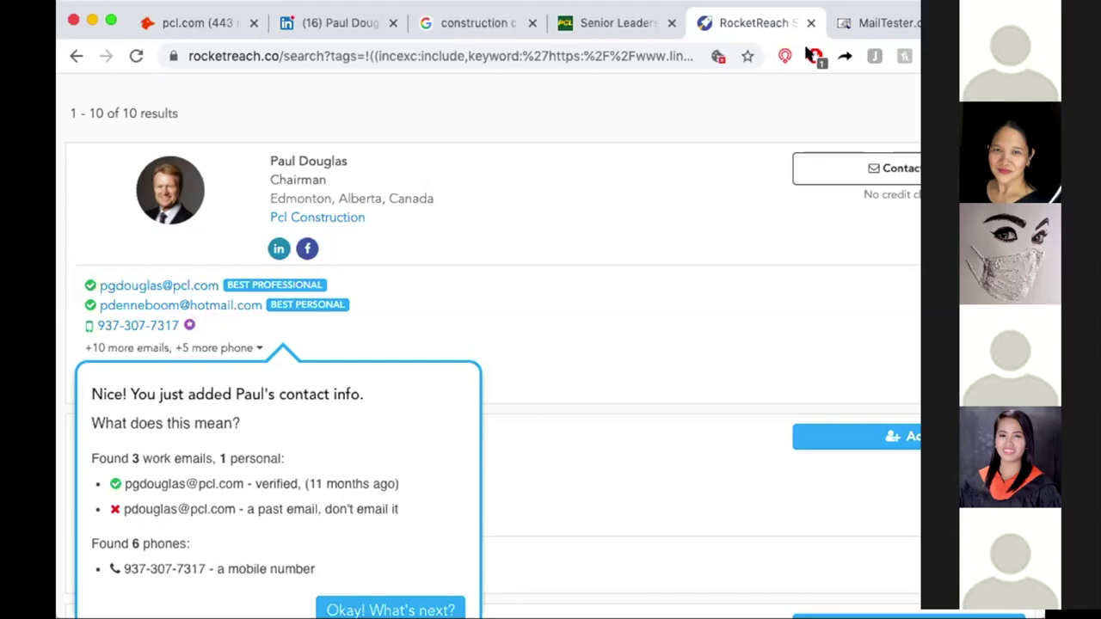
# Compare the chairman's RocketReach contact details with the Hunter.io lookup, then open the senior leaders tab.
pyautogui.scroll(3, 729, 142)
pyautogui.scroll(1, 728, 140)
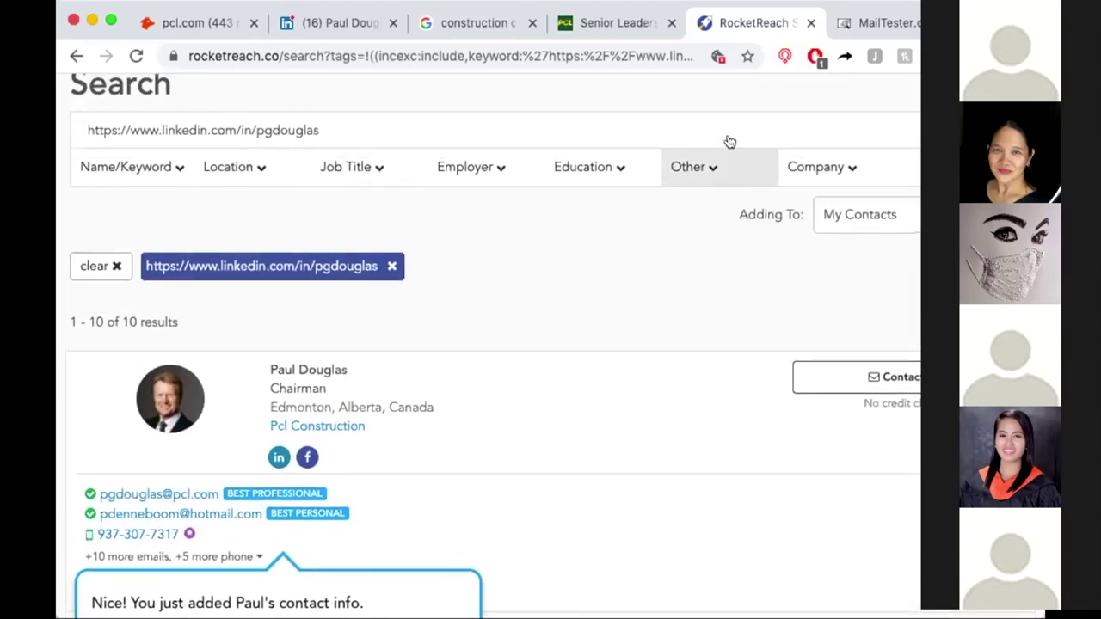
pyautogui.scroll(1, 448, 119)
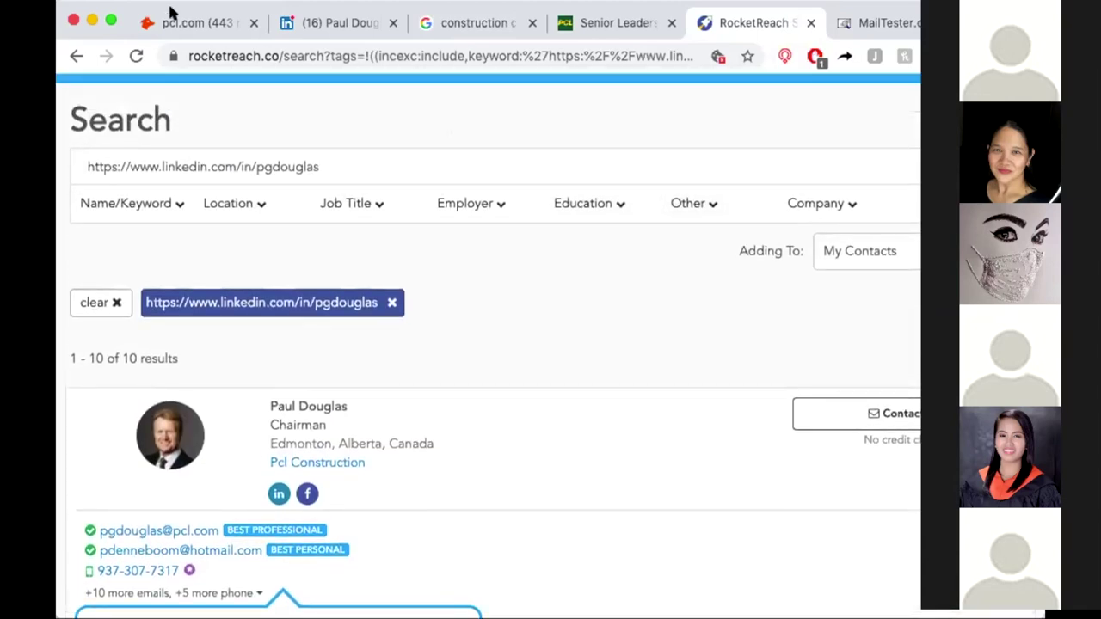
pyautogui.click(179, 25)
pyautogui.scroll(5, 129, 159)
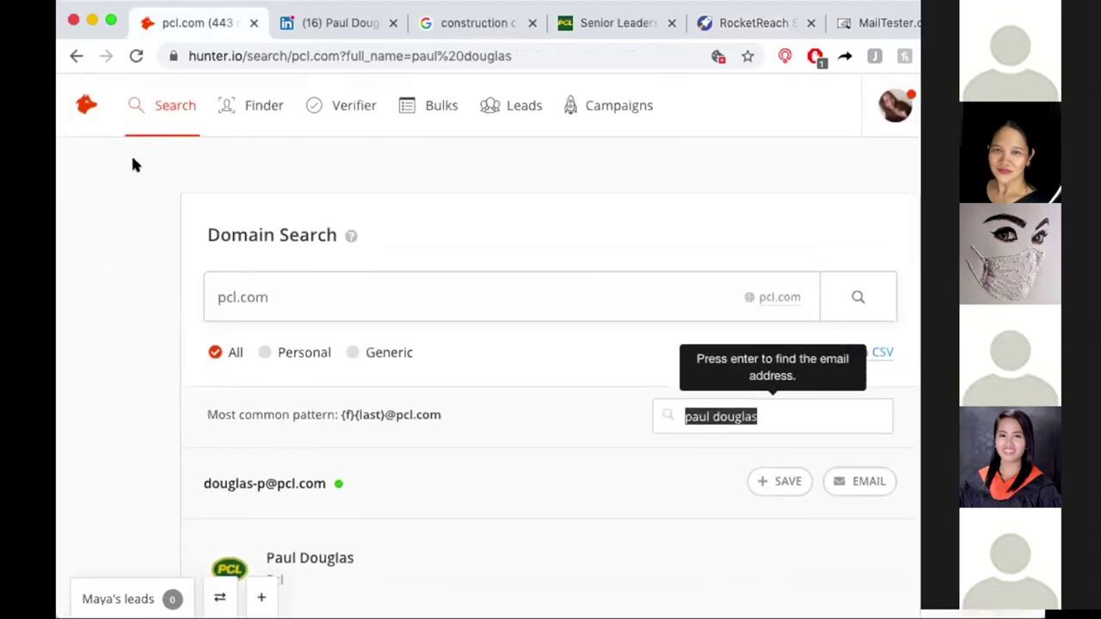
pyautogui.click(718, 29)
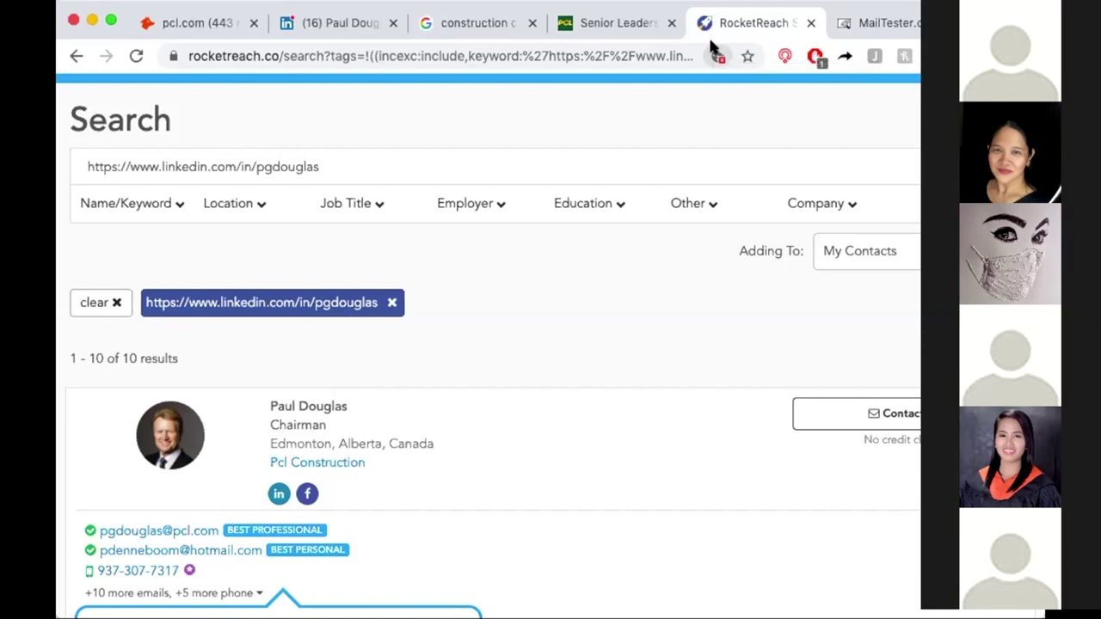
pyautogui.click(607, 26)
# Review Google's list of Canada's top construction companies, then return to RocketReach's chairman results.
pyautogui.click(465, 23)
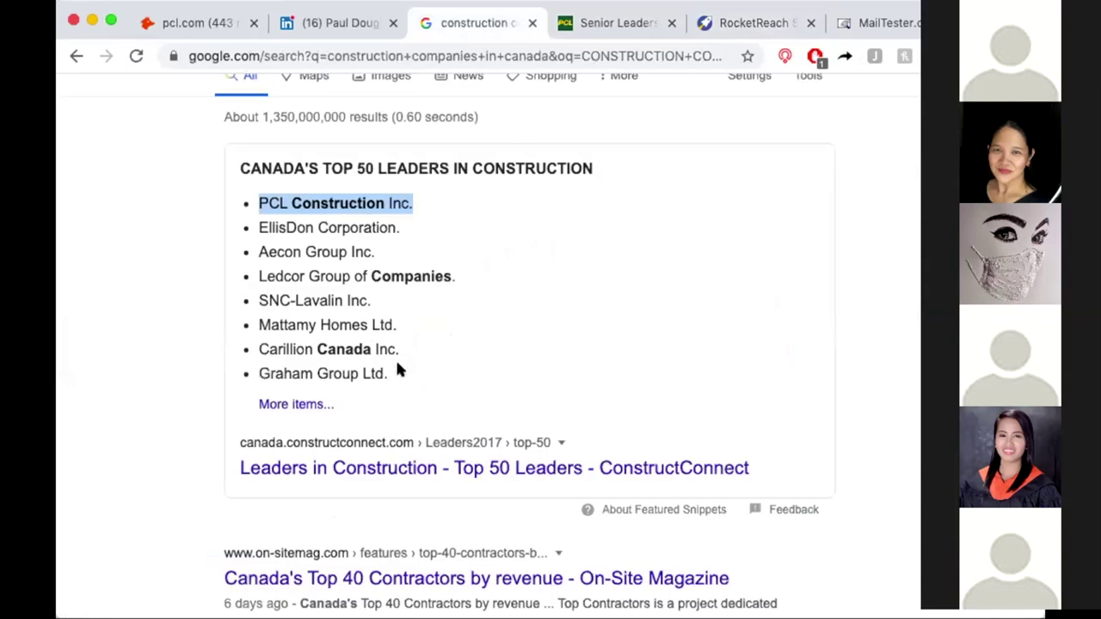
pyautogui.click(388, 368)
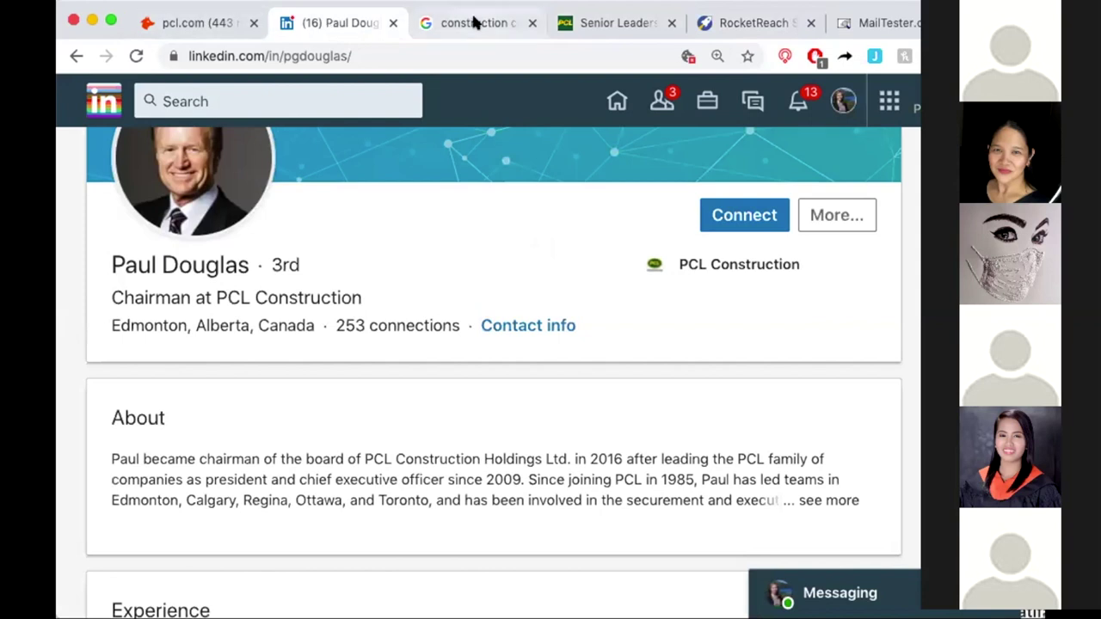
pyautogui.click(752, 23)
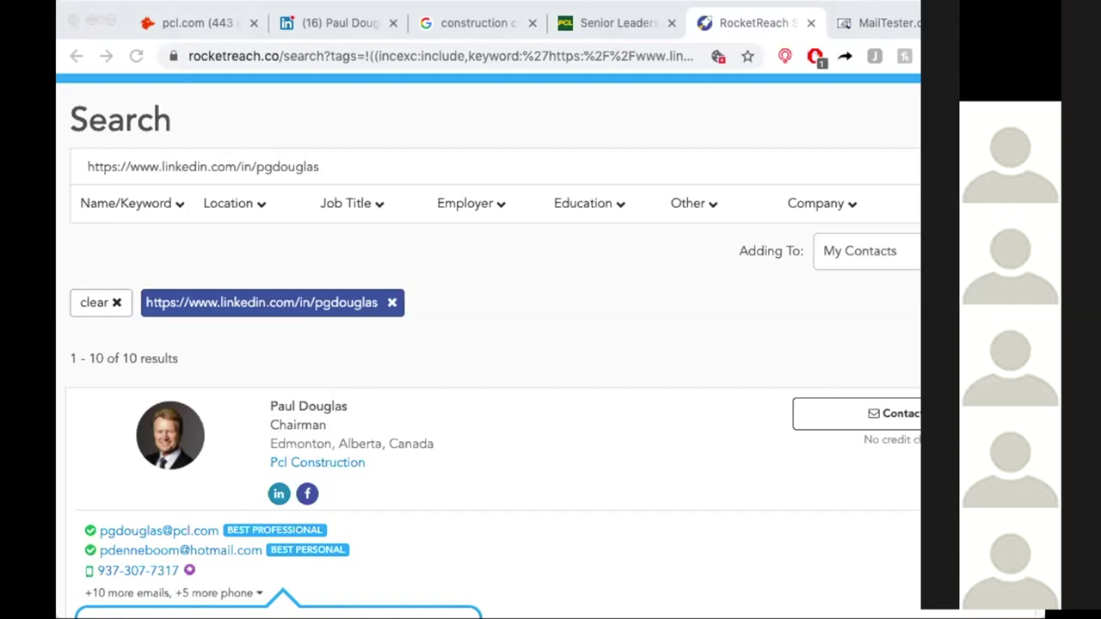
# Return to the Google results and work through HubSpot CRM sign-up to the final survey step.
pyautogui.click(455, 24)
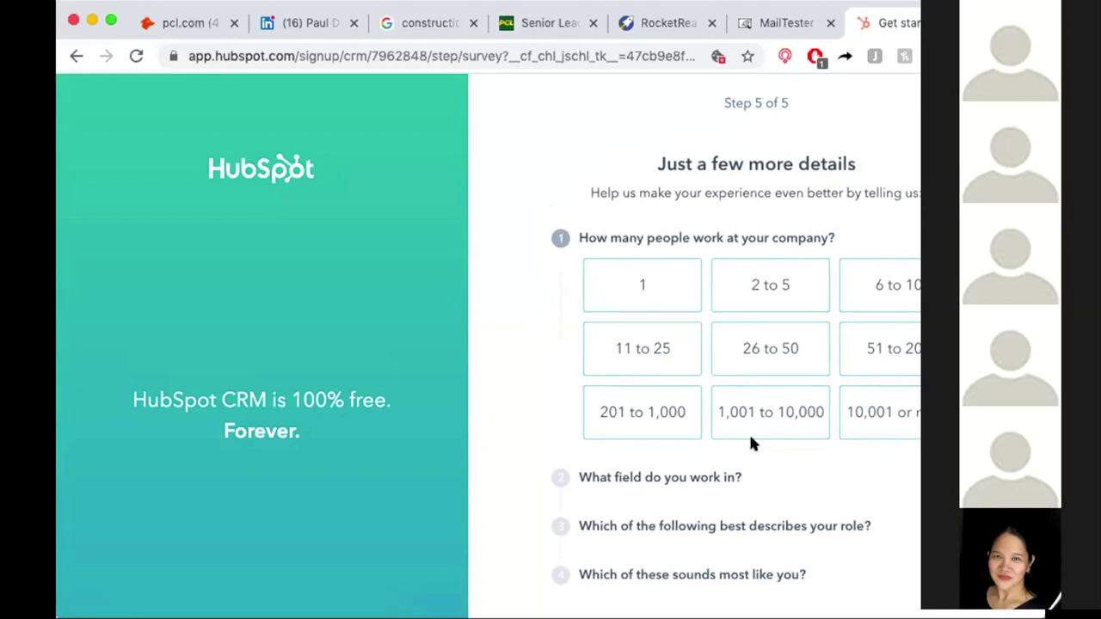
pyautogui.scroll(-1, 751, 430)
# Answer the final survey: 2 to 5 employees, Administration / Operations field, Director / Manager role.
pyautogui.click(751, 253)
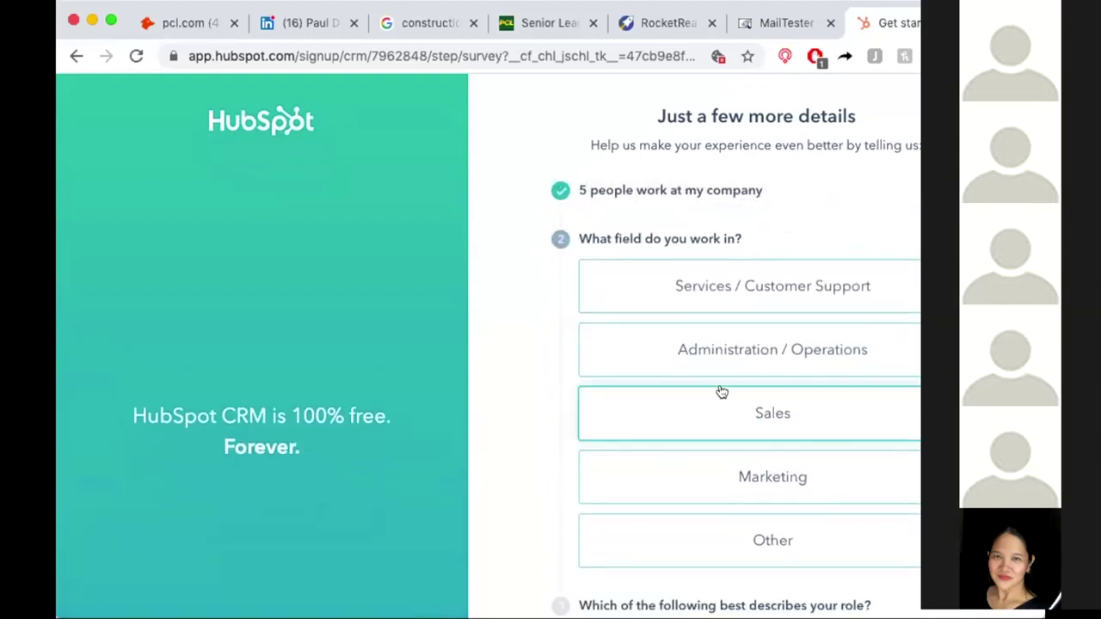
pyautogui.click(740, 360)
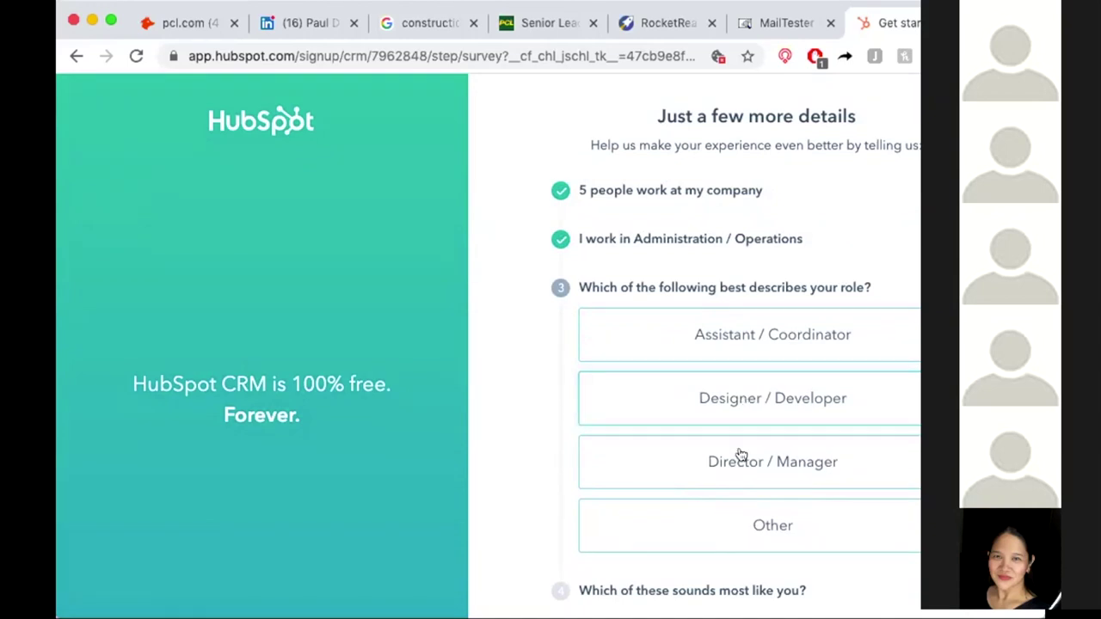
pyautogui.click(742, 459)
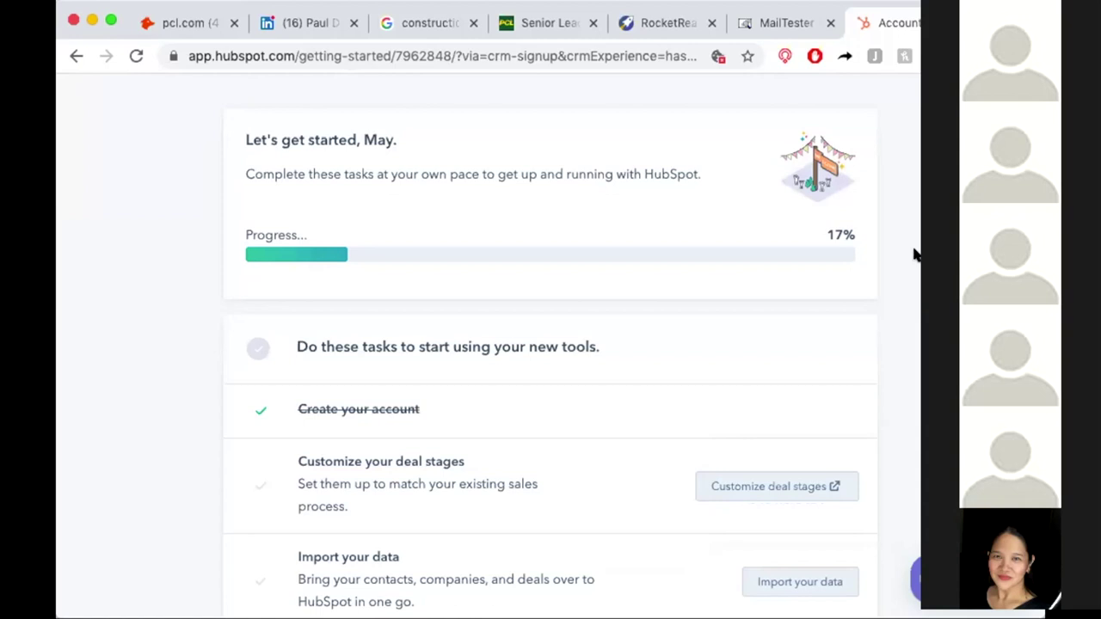
# Review the getting-started checklist tasks, from Customize deal stages to Invite team.
pyautogui.scroll(-8, 914, 253)
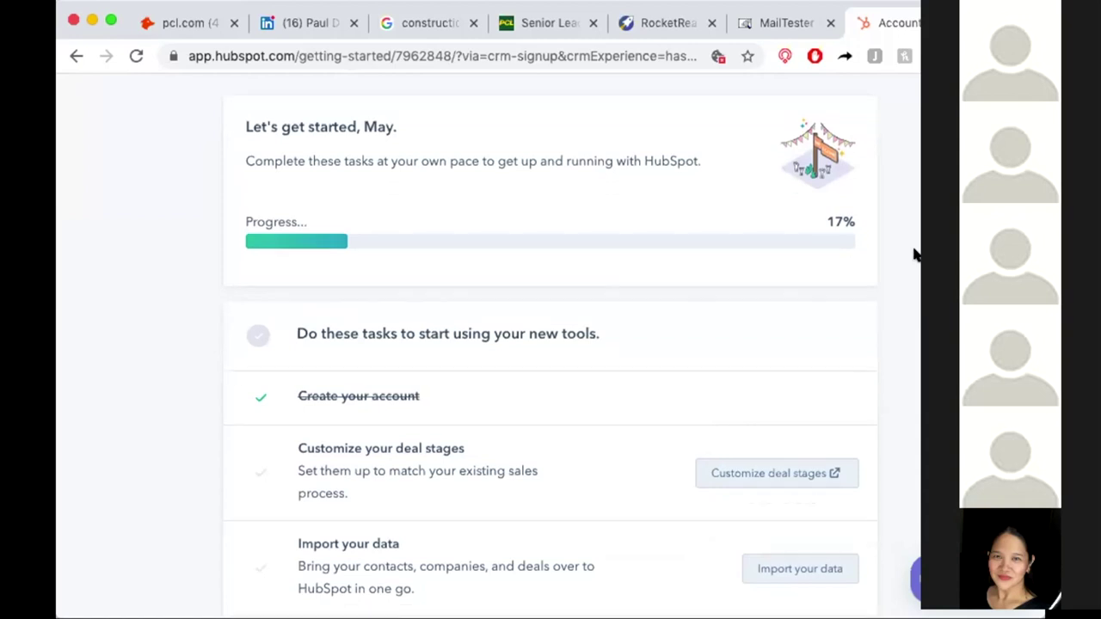
pyautogui.scroll(10, 914, 253)
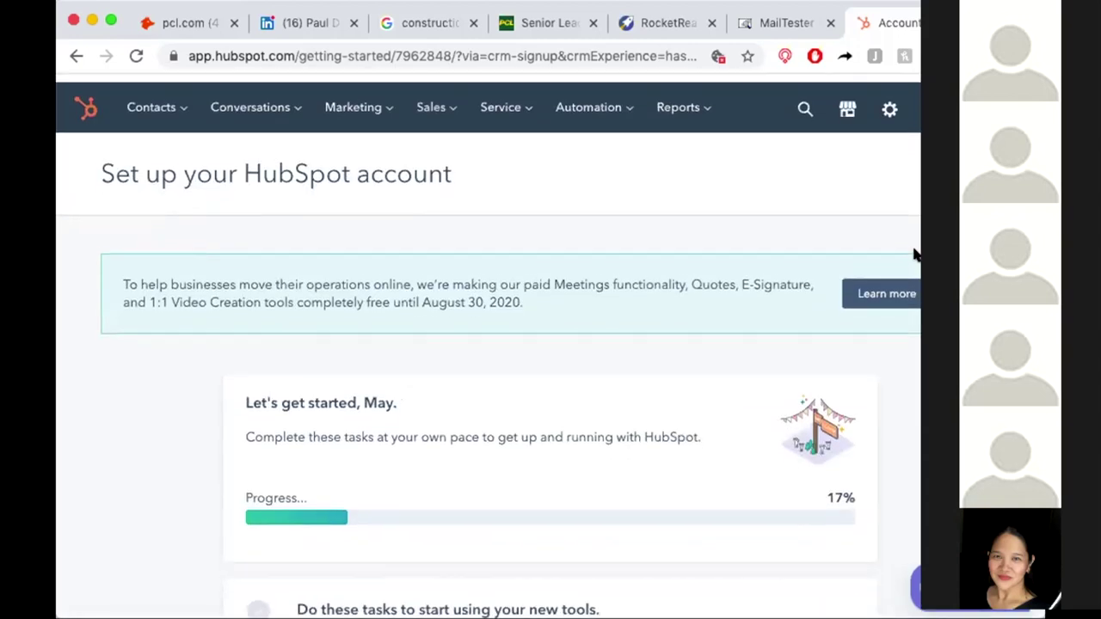
pyautogui.scroll(-10, 862, 237)
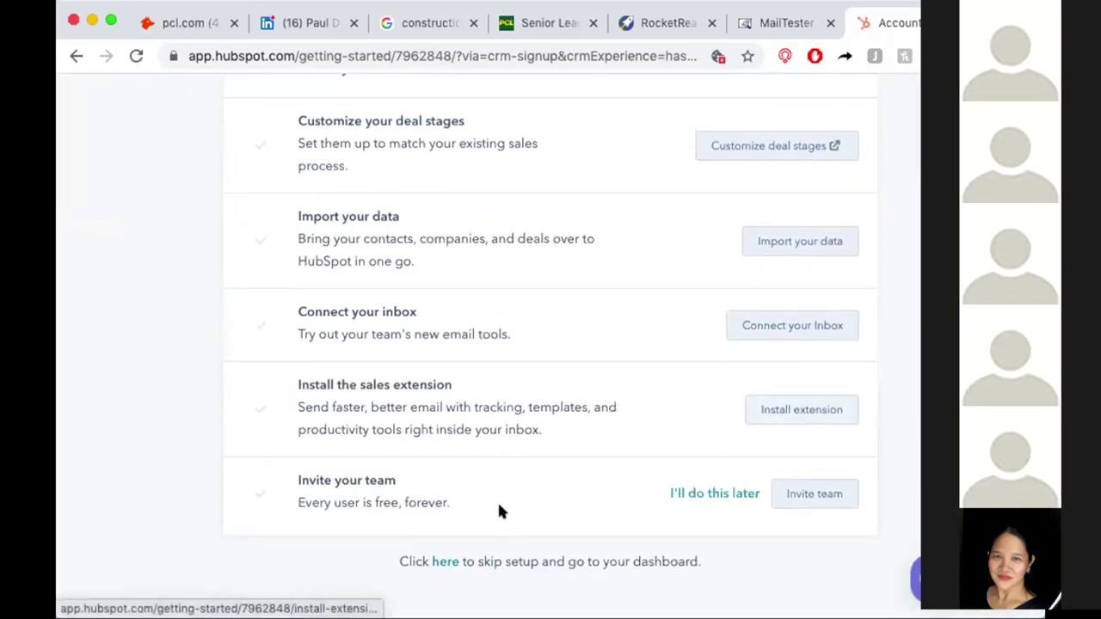
# Skip the HubSpot setup, dismiss the Dashboard Library welcome, and bring up the Contacts menu.
pyautogui.click(444, 562)
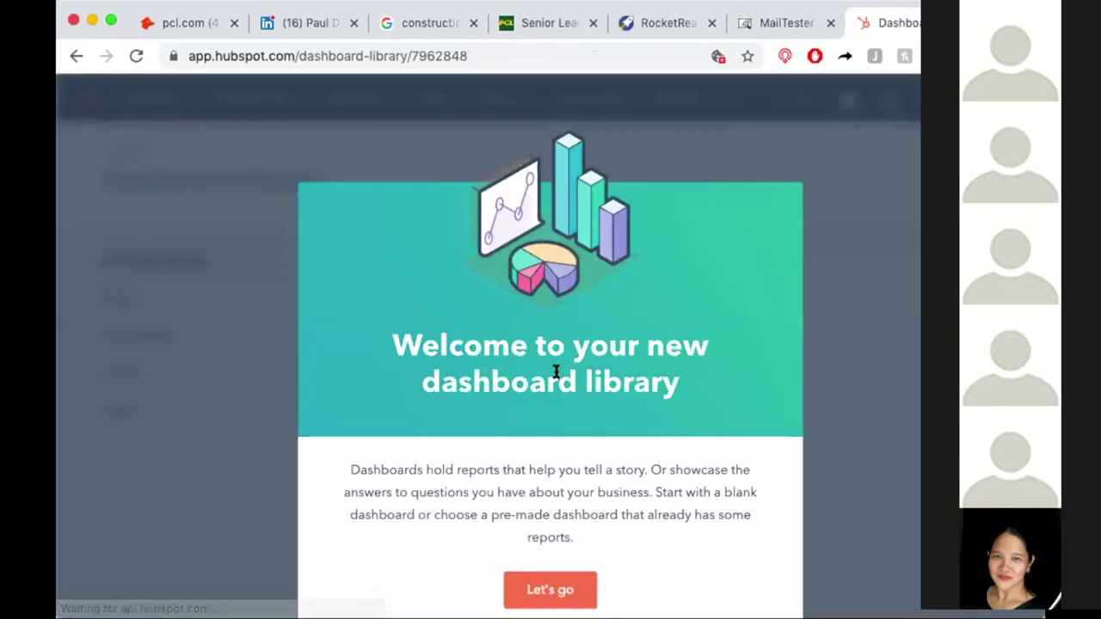
pyautogui.click(550, 591)
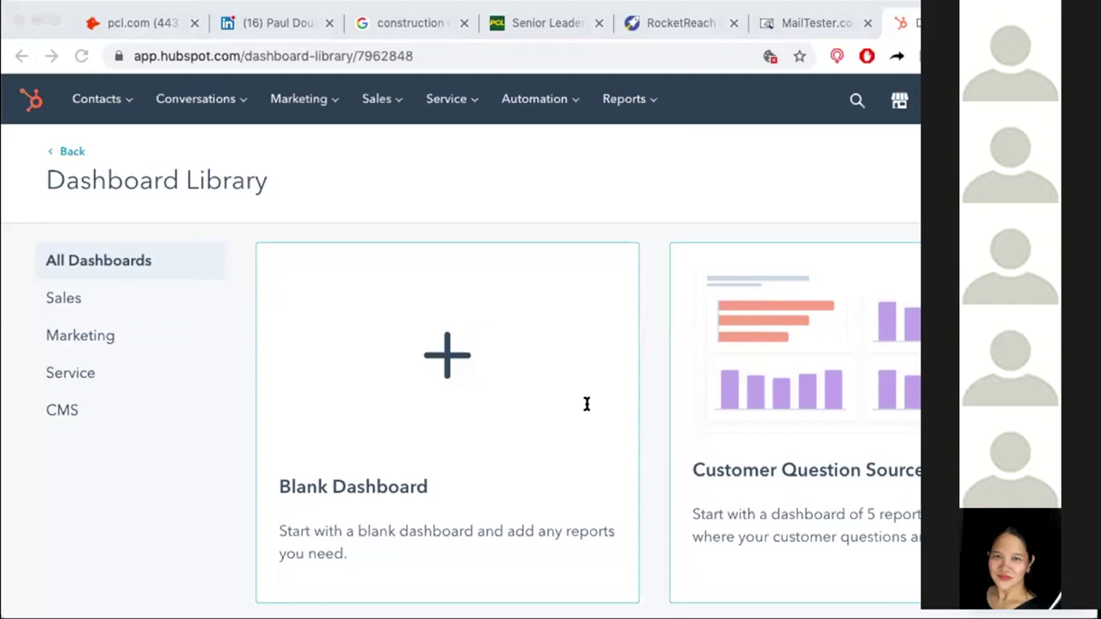
pyautogui.click(145, 362)
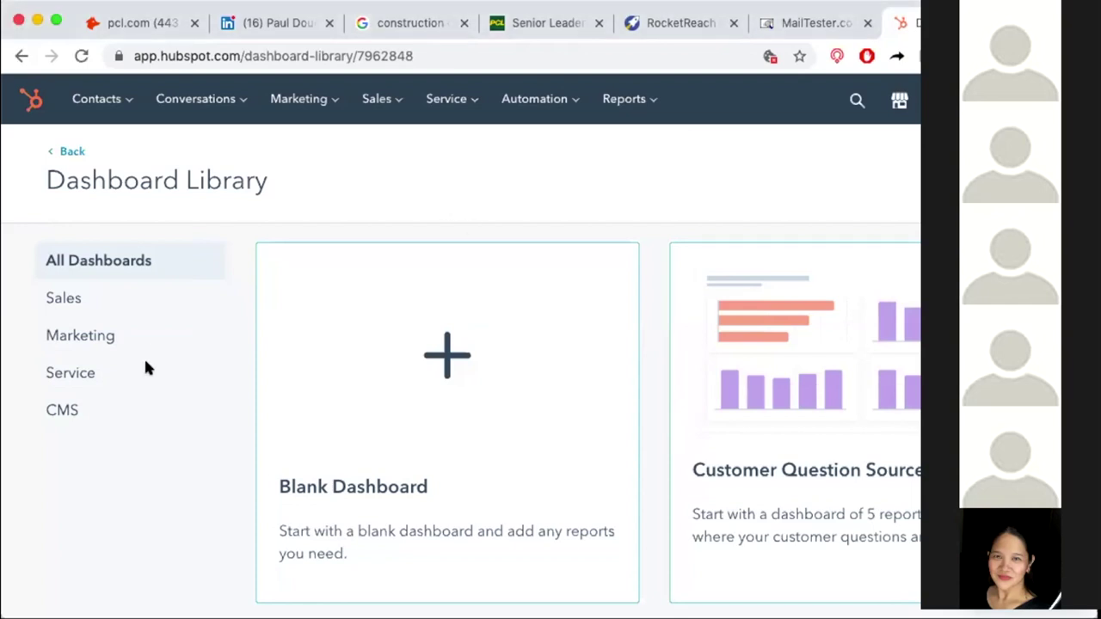
pyautogui.click(98, 101)
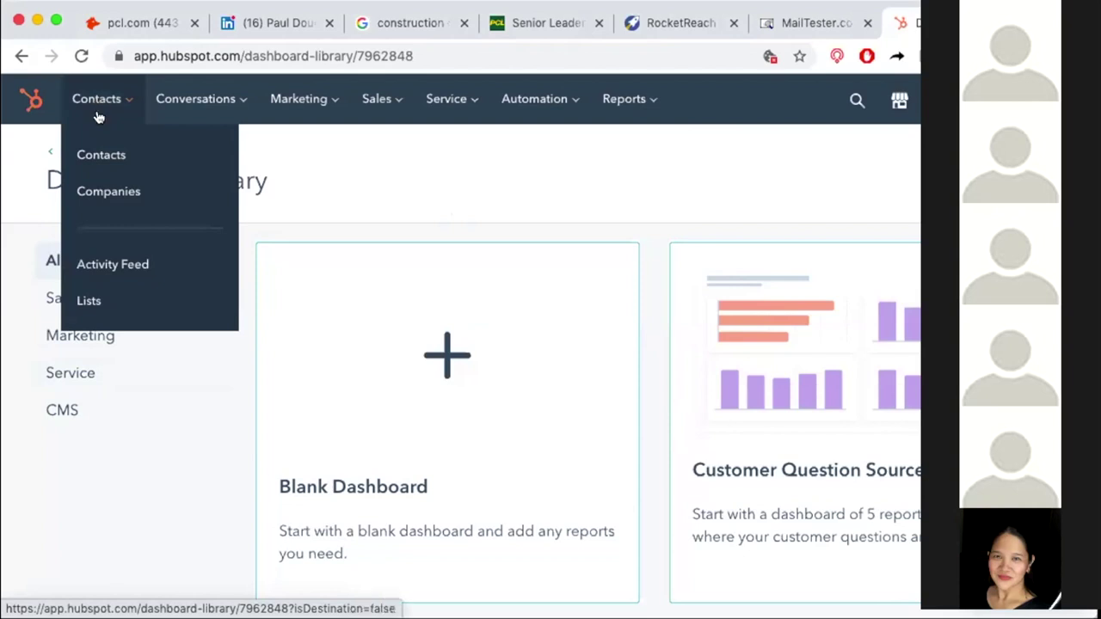
# Go to the full Contacts list showing the two sample contacts.
pyautogui.click(103, 151)
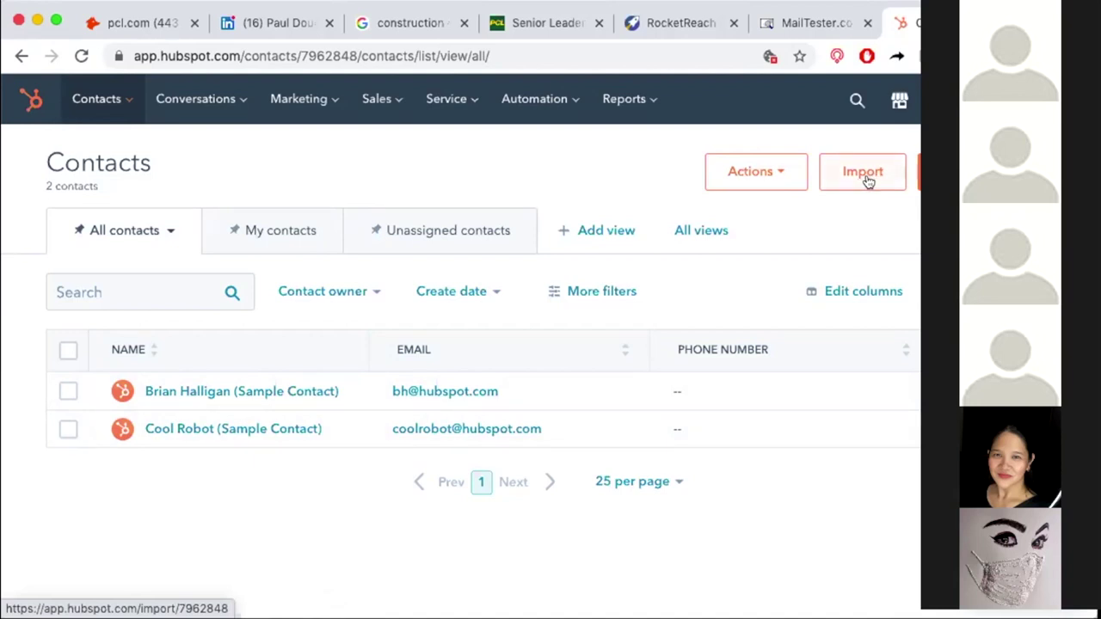
# Go to the Imports page for bringing in contact data.
pyautogui.click(863, 178)
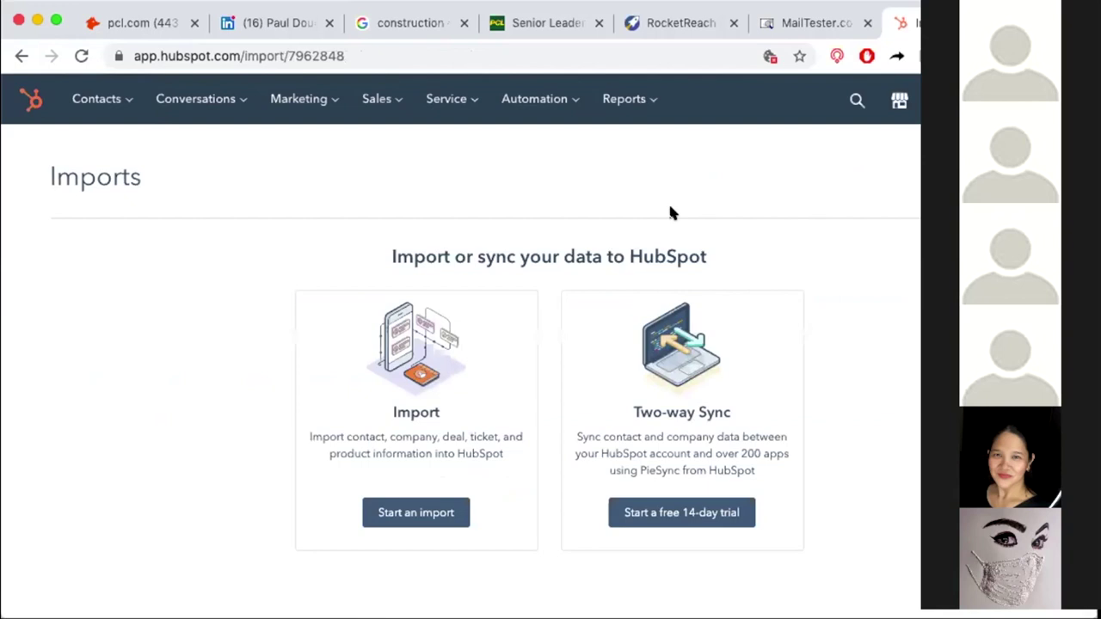
pyautogui.scroll(-1, 695, 271)
pyautogui.scroll(1, 692, 270)
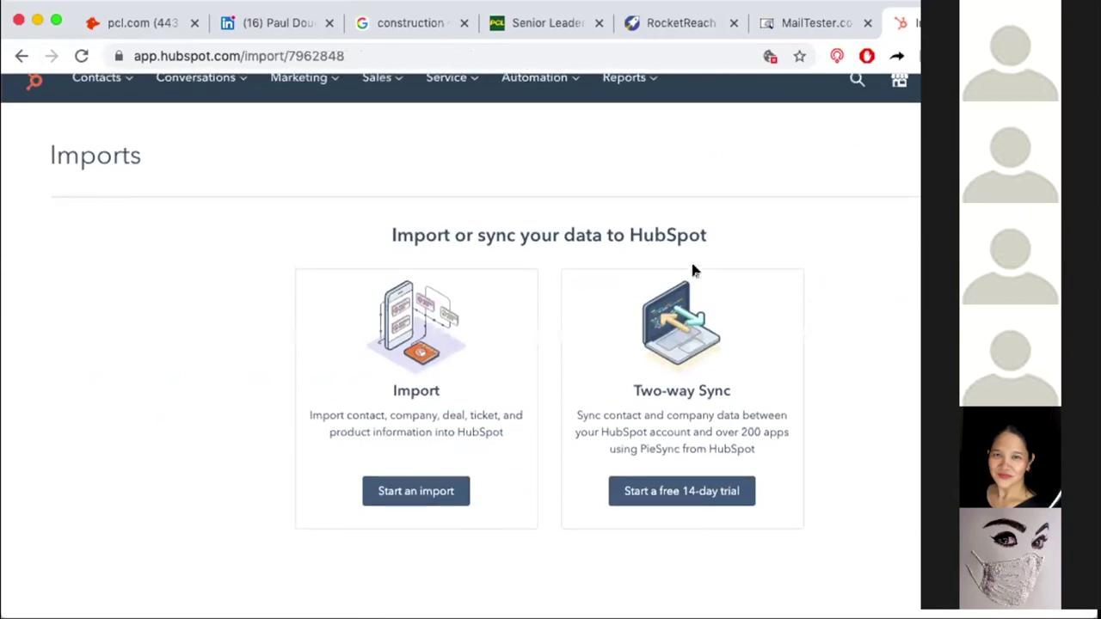
pyautogui.click(411, 491)
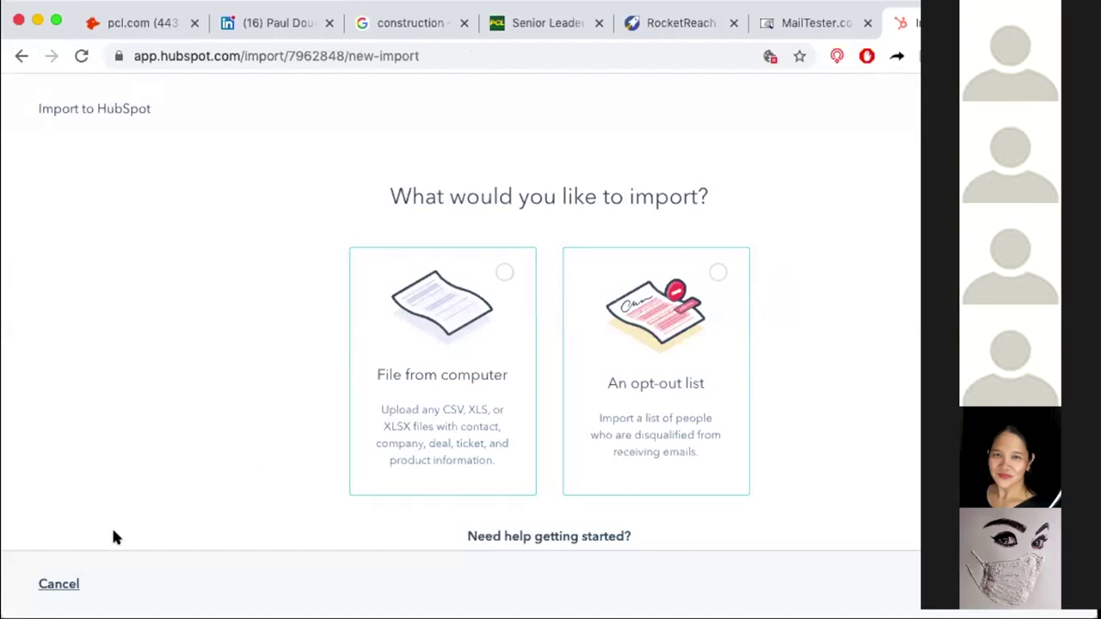
pyautogui.click(69, 580)
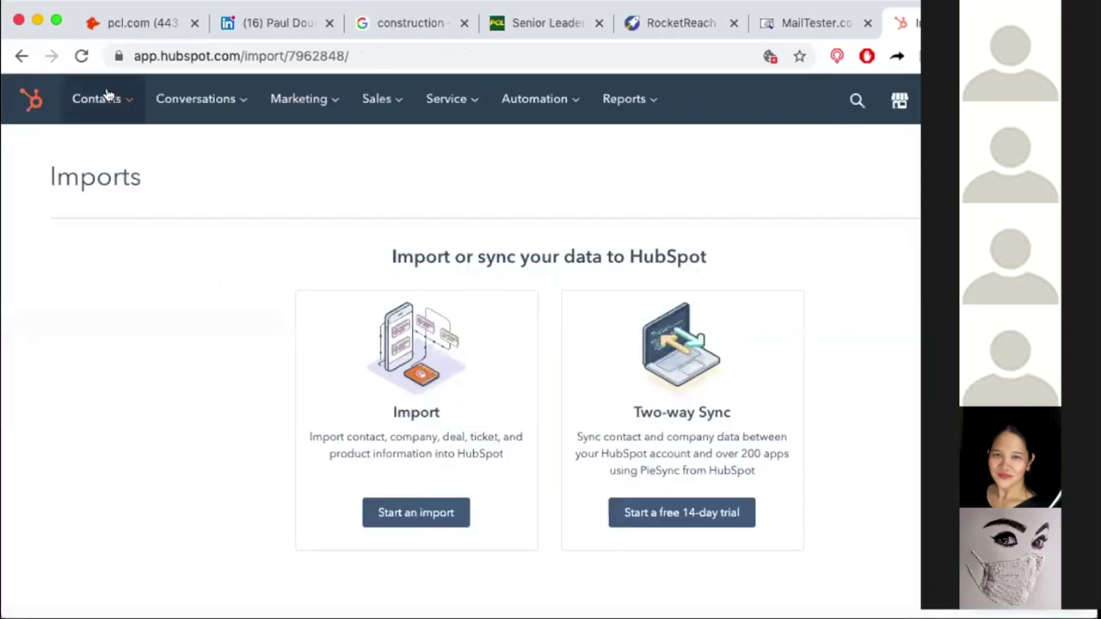
pyautogui.moveTo(111, 106)
pyautogui.click(106, 160)
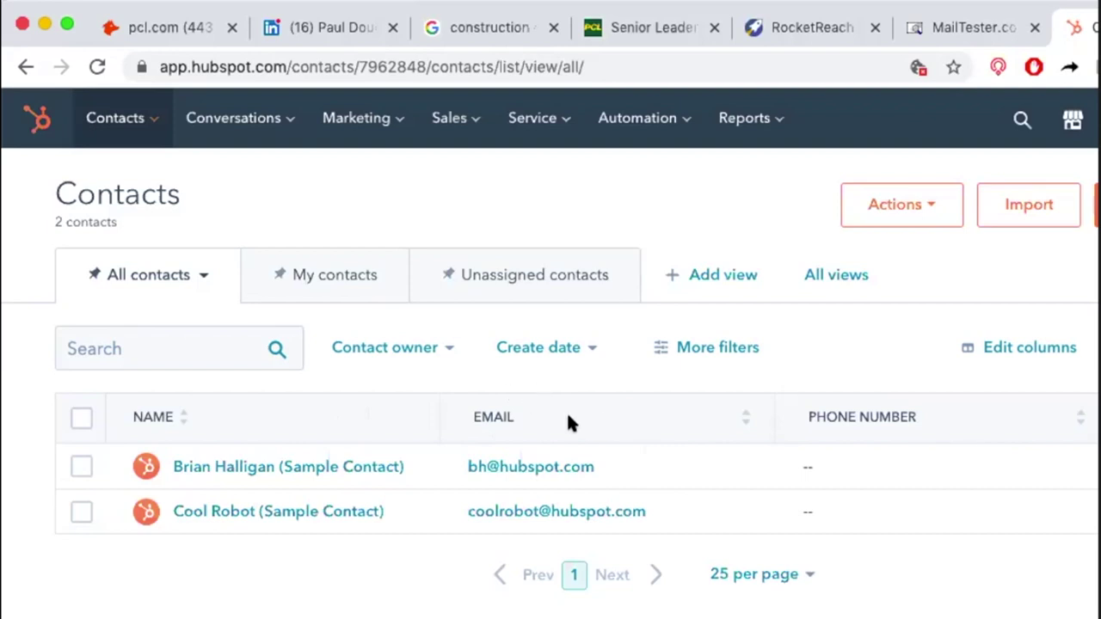
# Open the record of the first sample contact, the CEO at HubSpot, Inc.
pyautogui.hscroll(15, 695, 422)
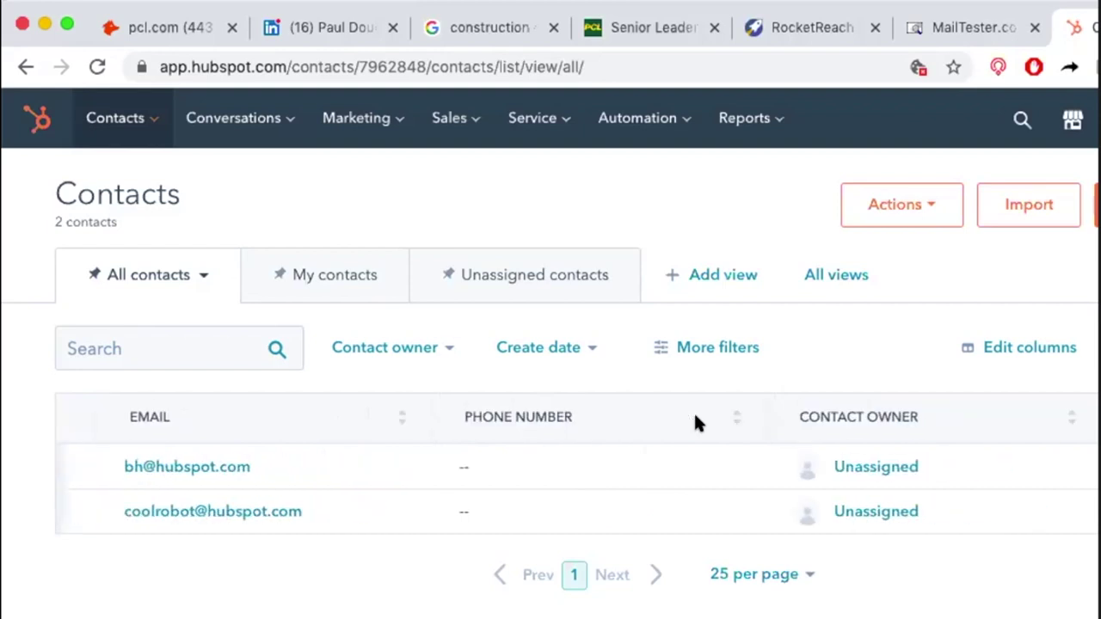
pyautogui.hscroll(-10, 694, 421)
pyautogui.hscroll(-5, 695, 421)
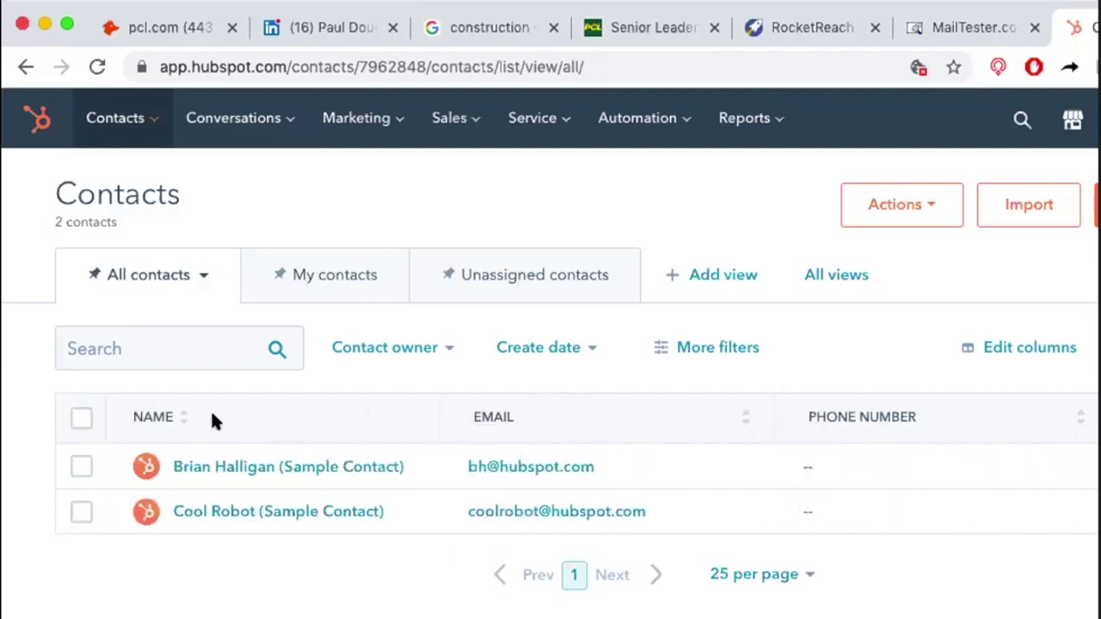
pyautogui.click(205, 471)
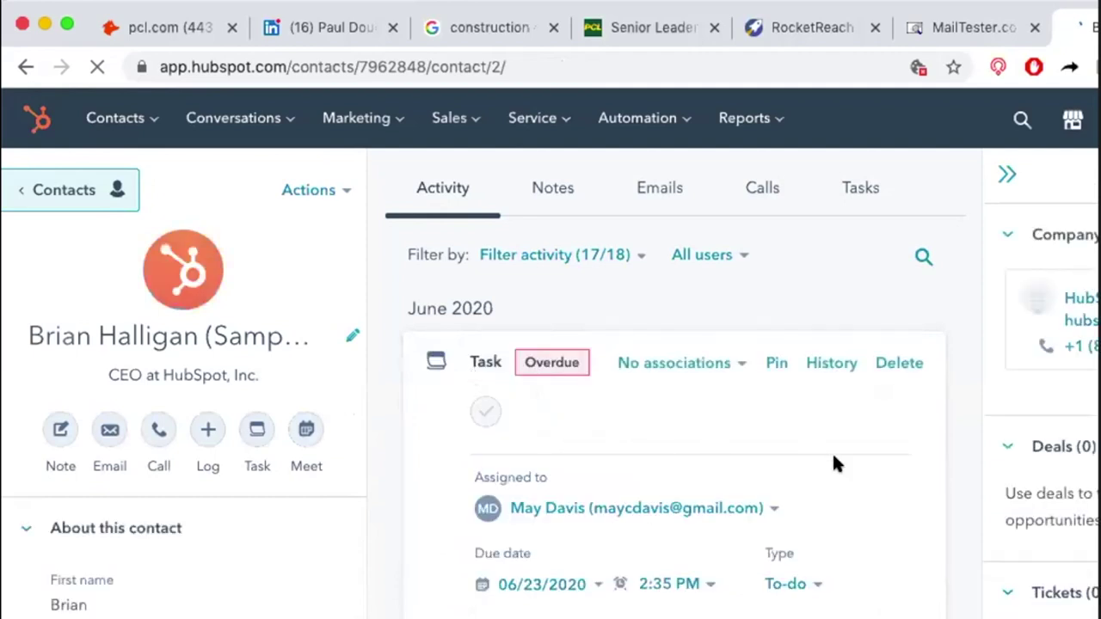
# Review the CEO's sidebar and activity timeline, including the overdue to-do due 06/23/2020.
pyautogui.scroll(-3, 337, 434)
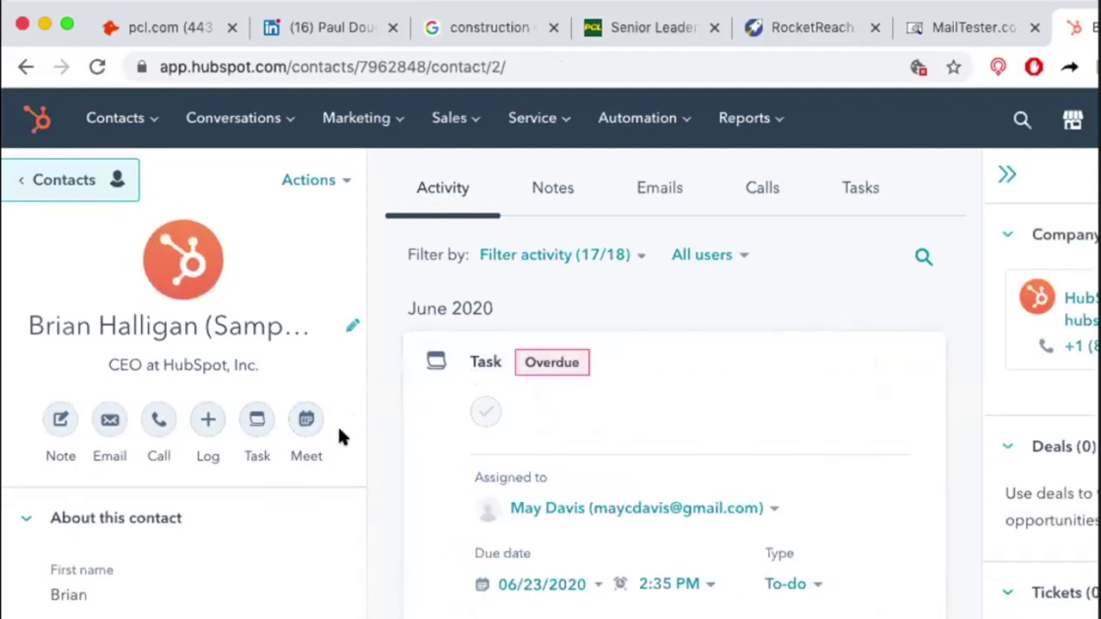
pyautogui.scroll(-5, 337, 424)
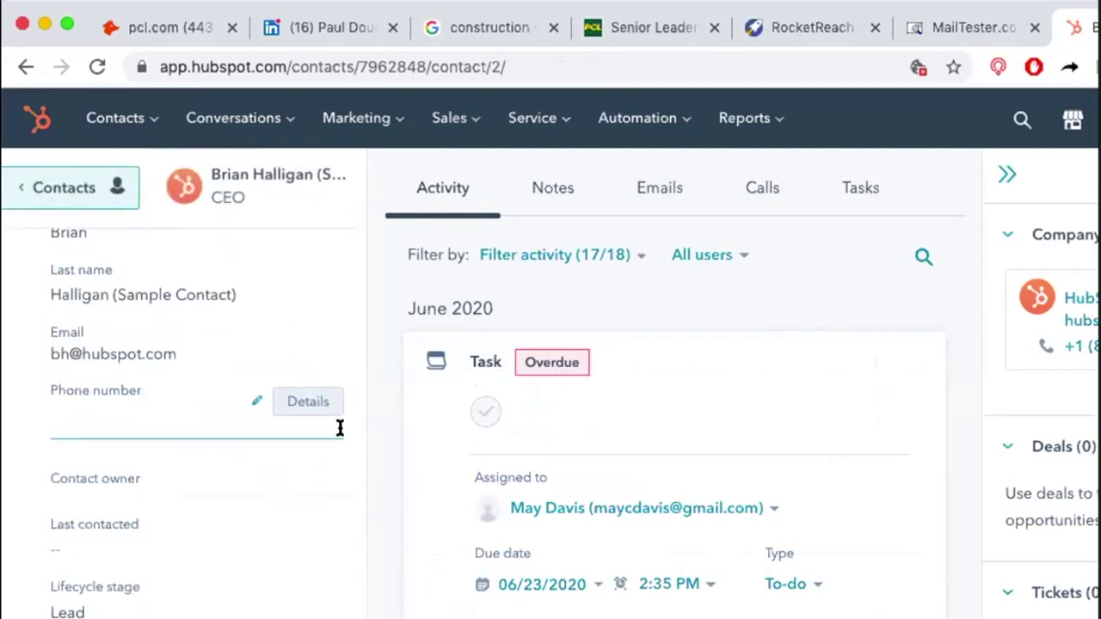
pyautogui.moveTo(232, 384)
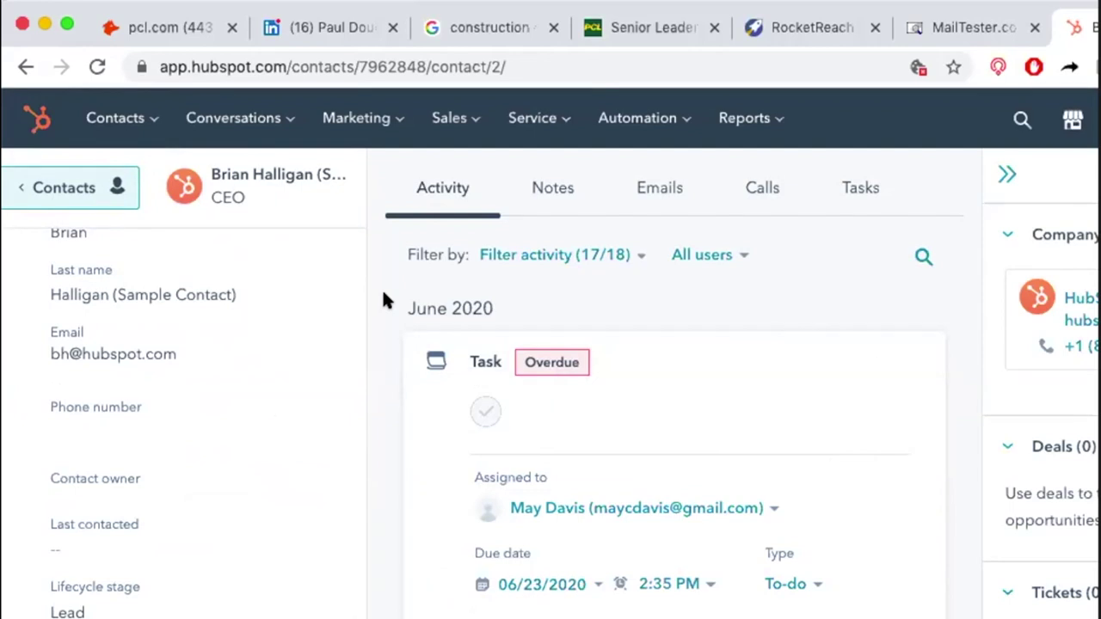
pyautogui.scroll(-5, 384, 293)
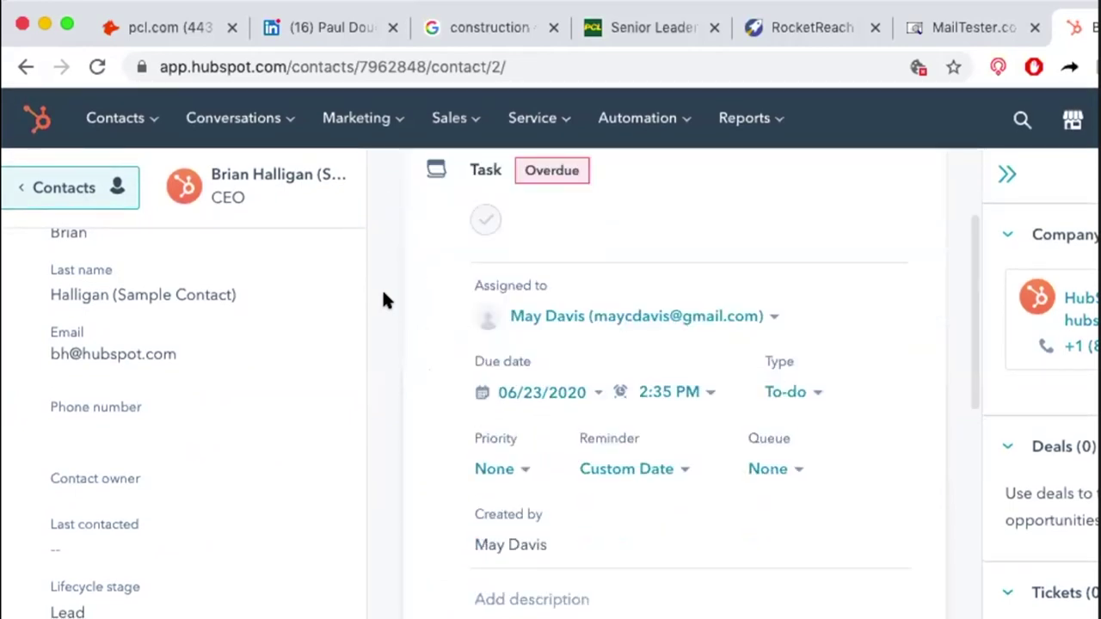
pyautogui.scroll(-6, 384, 293)
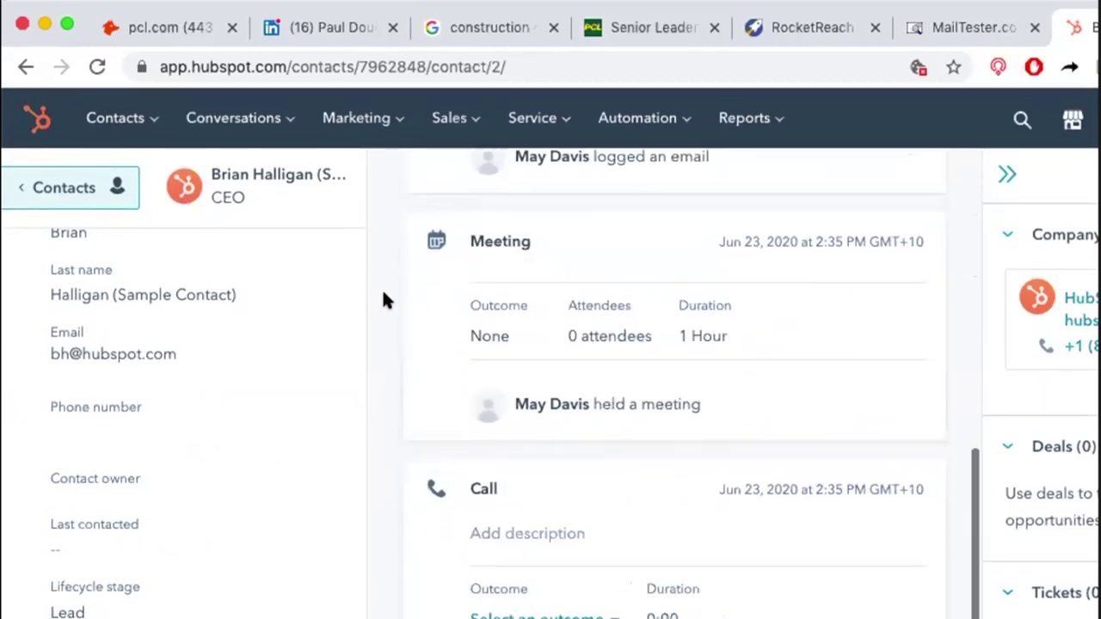
pyautogui.scroll(-4, 383, 293)
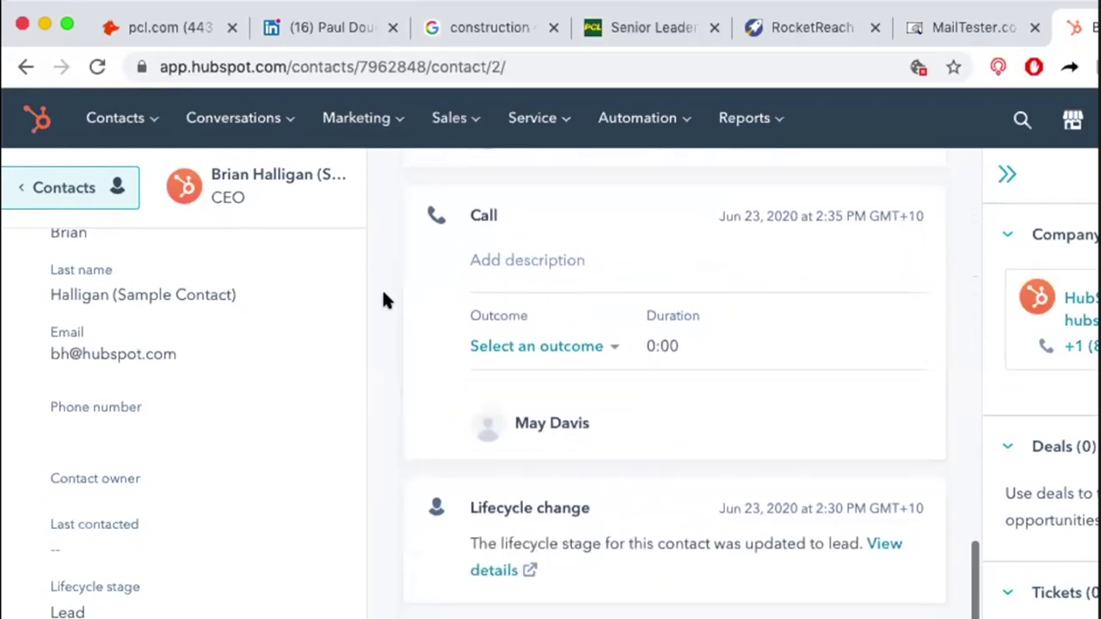
pyautogui.scroll(15, 384, 293)
pyautogui.scroll(1, 384, 300)
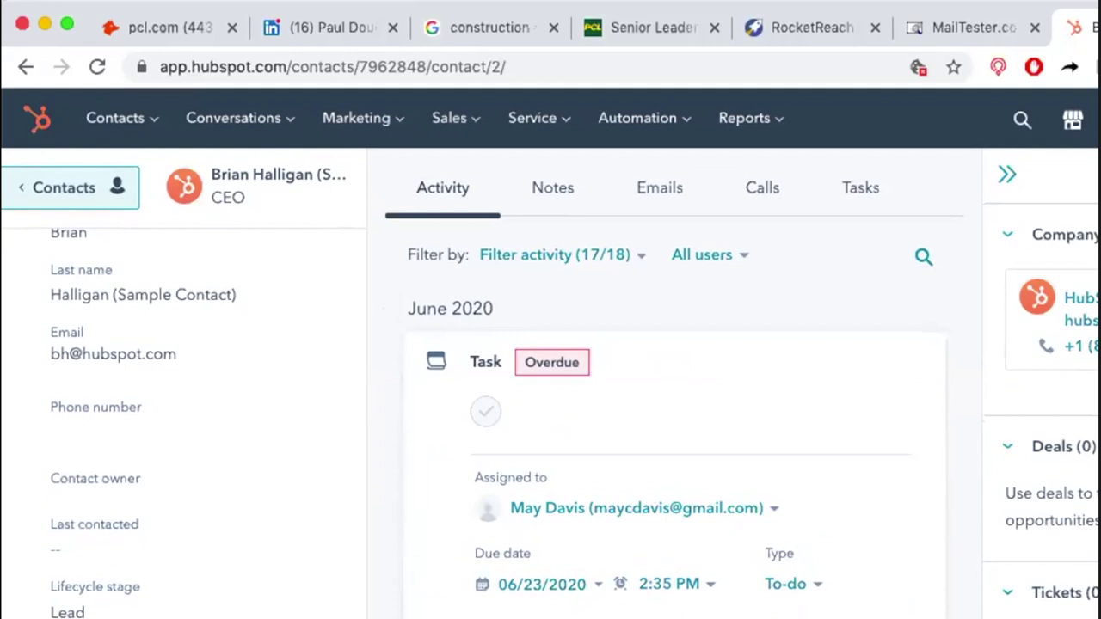
pyautogui.click(151, 120)
pyautogui.click(369, 117)
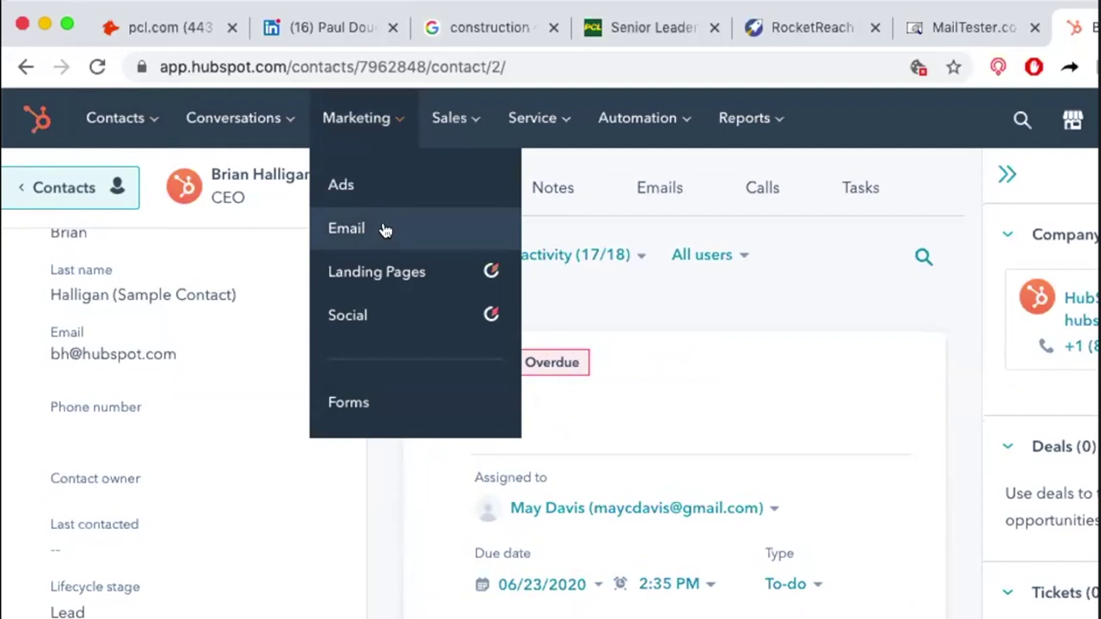
pyautogui.click(472, 124)
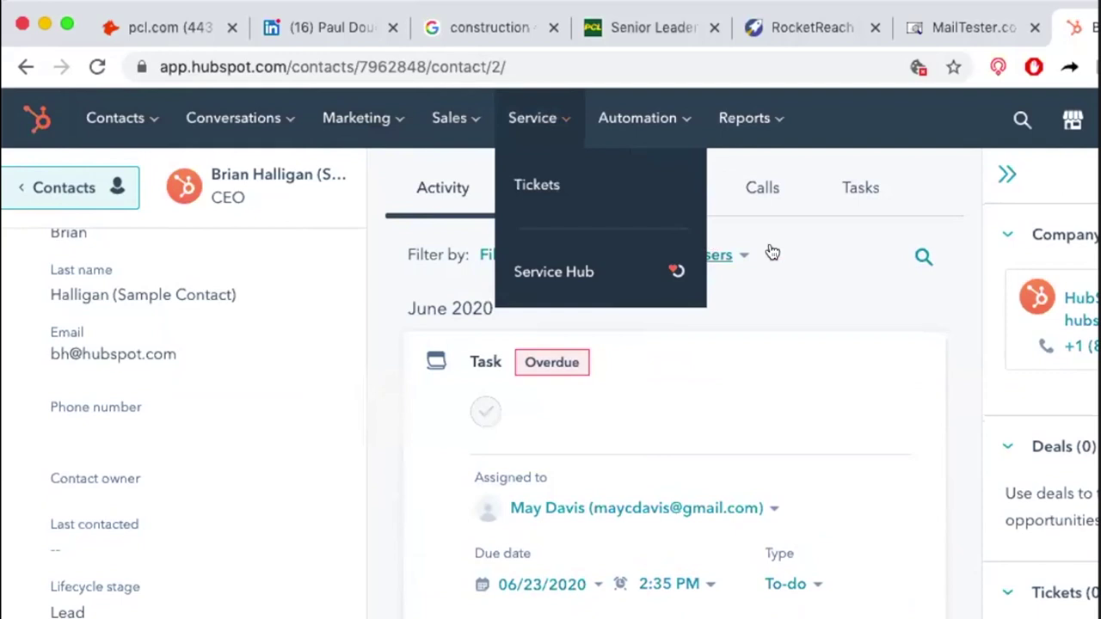